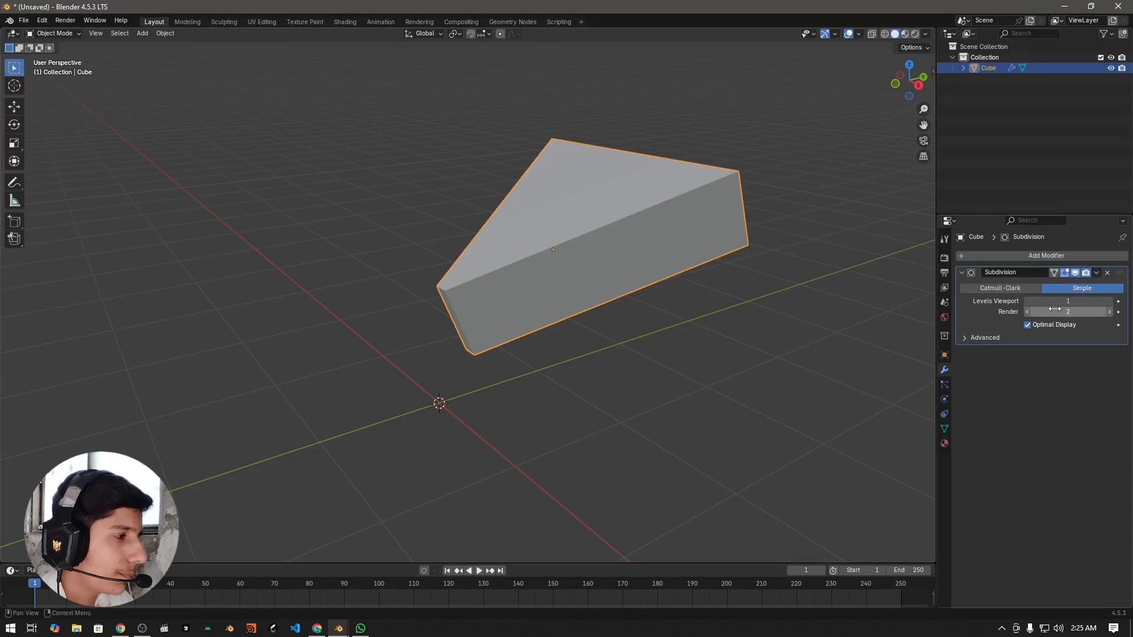
- Set the wedge's Subdivision viewport level to 2 and shade the object smooth
middle_click_drag(842, 285, 812, 278)
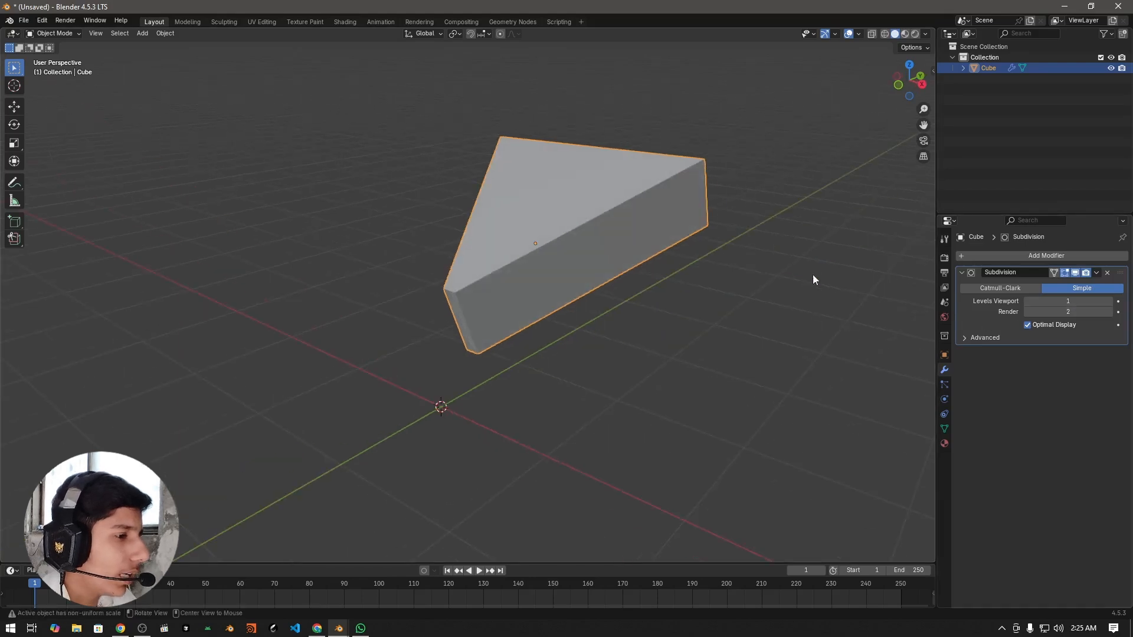
left_click(1109, 301)
right_click(752, 143)
left_click(752, 143)
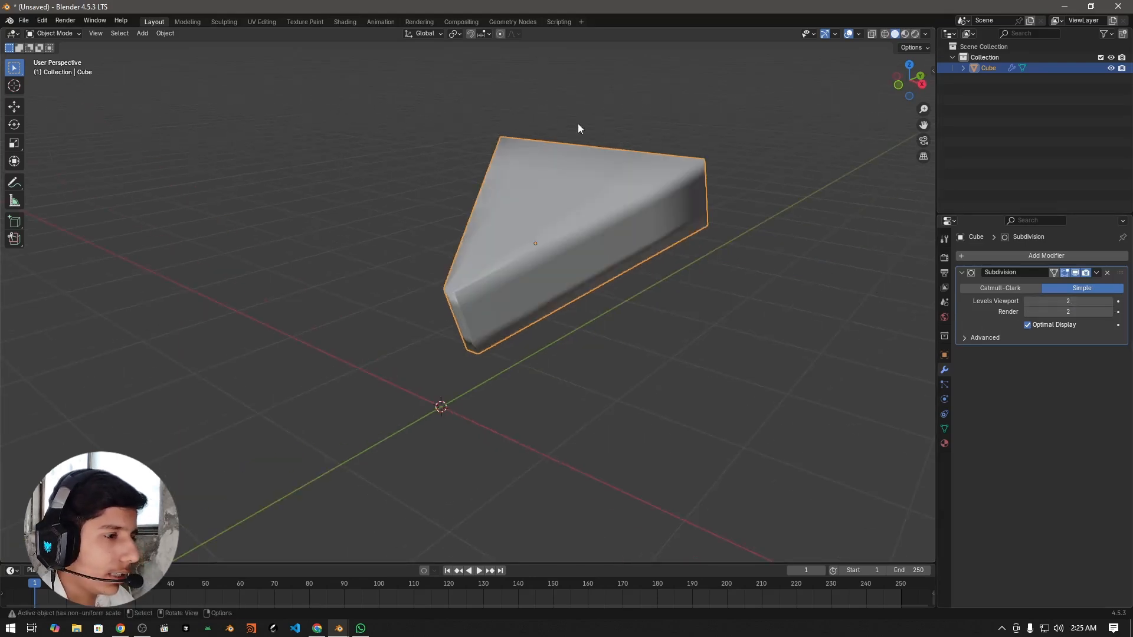
middle_click_drag(580, 126, 826, 236)
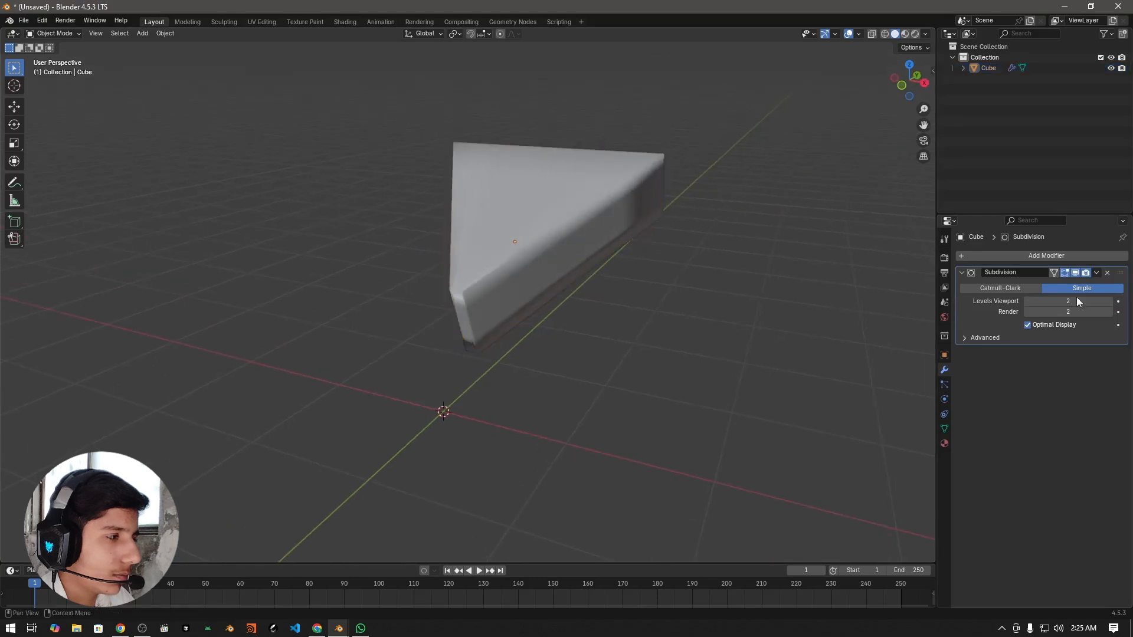
- Set the wedge's Subdivision viewport level to 1 and deselect the object
left_click(1026, 300)
middle_click_drag(628, 248, 603, 336)
key("a")
left_click(708, 381)
middle_click_drag(708, 381, 649, 378)
- Add a cylinder mesh at the world origin and flatten it along Z to about 0.31 of its height
key("shift+a")
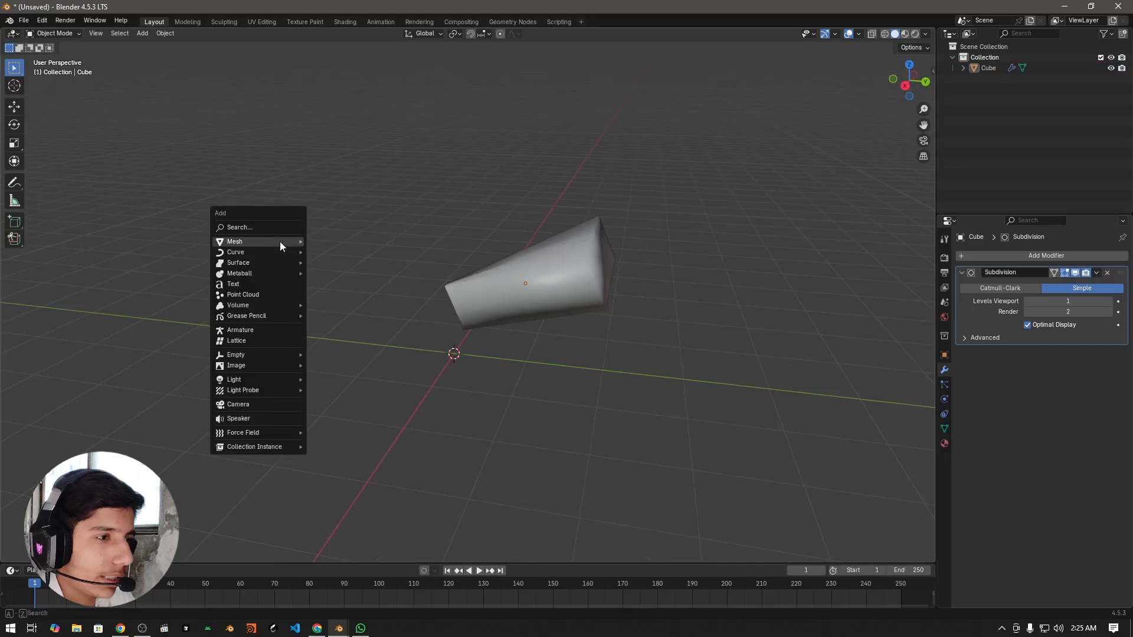
mouse_move(279, 242)
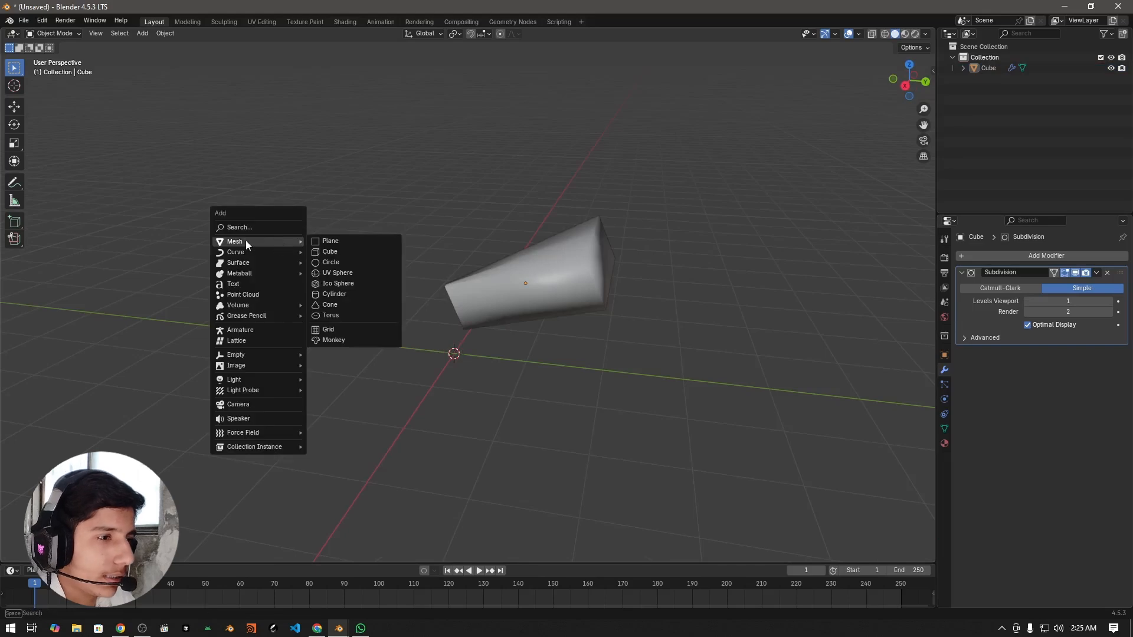
left_click(348, 292)
middle_click_drag(660, 374, 834, 410)
key("s")
key("z")
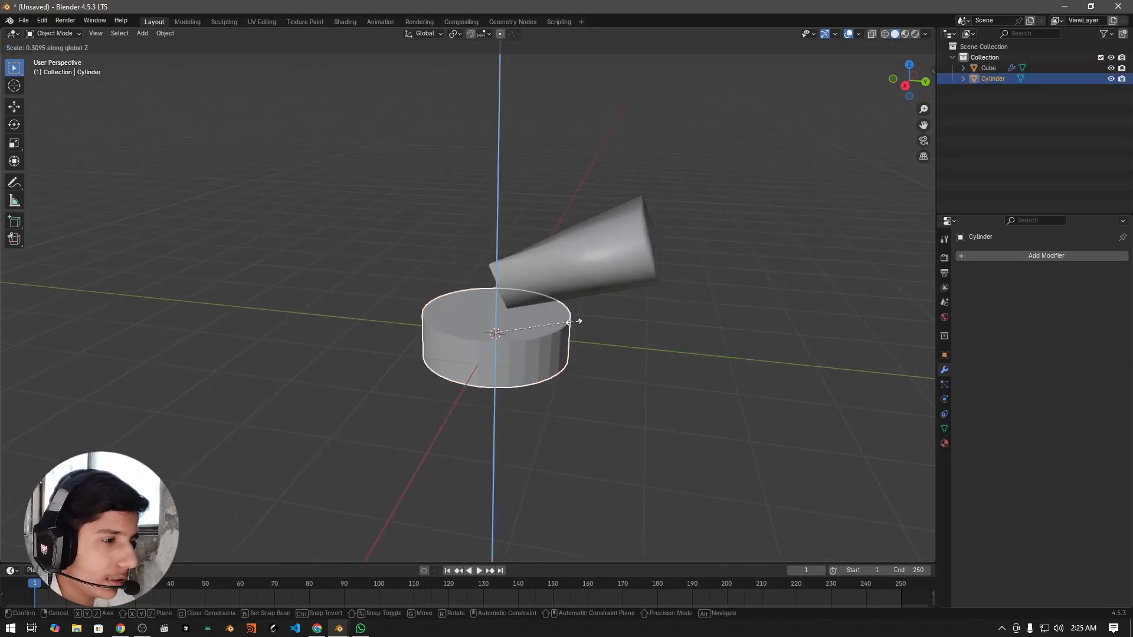
left_click(577, 321)
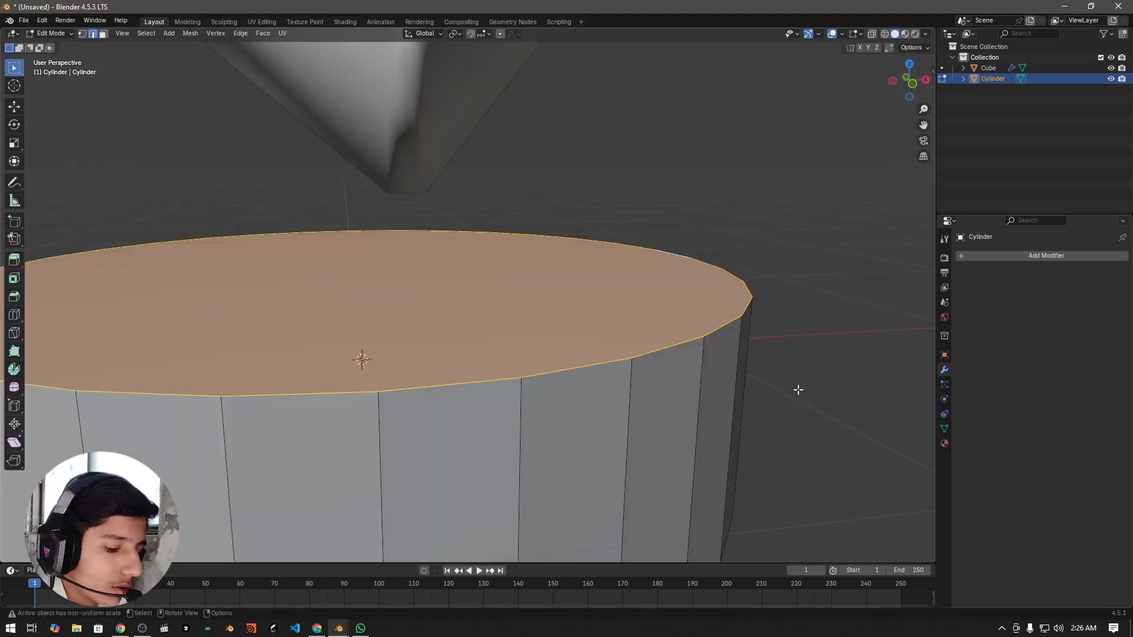
- Try a three-segment bevel on the cylinder's top rim, and undo it
scroll(750, 366, "down", 4)
scroll(399, 331, "up", 2)
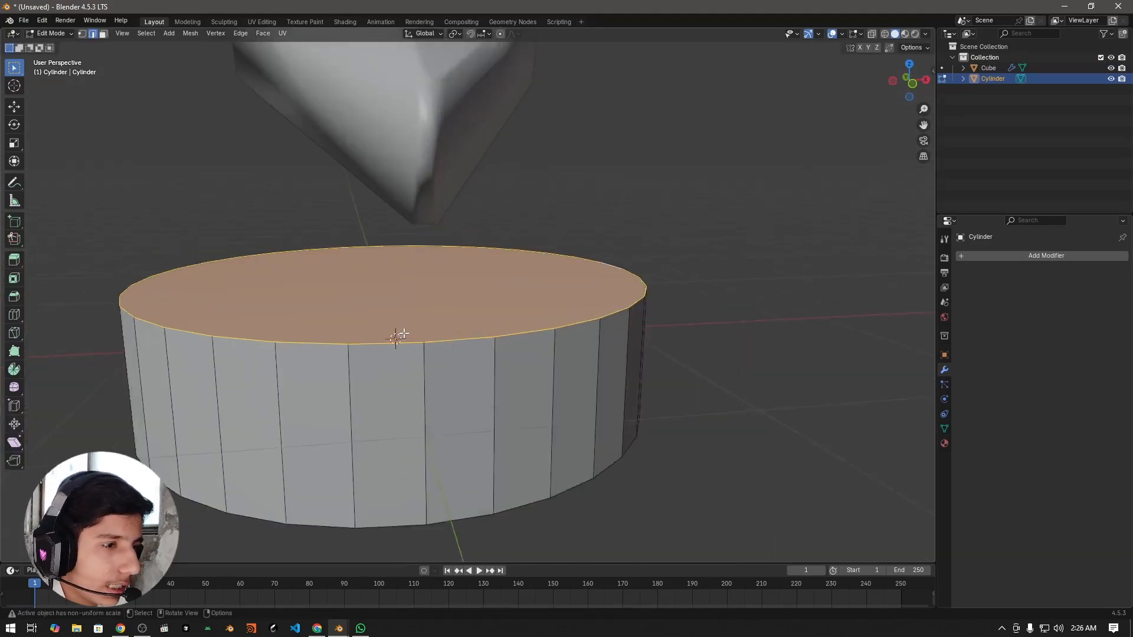
scroll(400, 328, "down", 5)
scroll(402, 326, "up", 5)
key("ctrl+b")
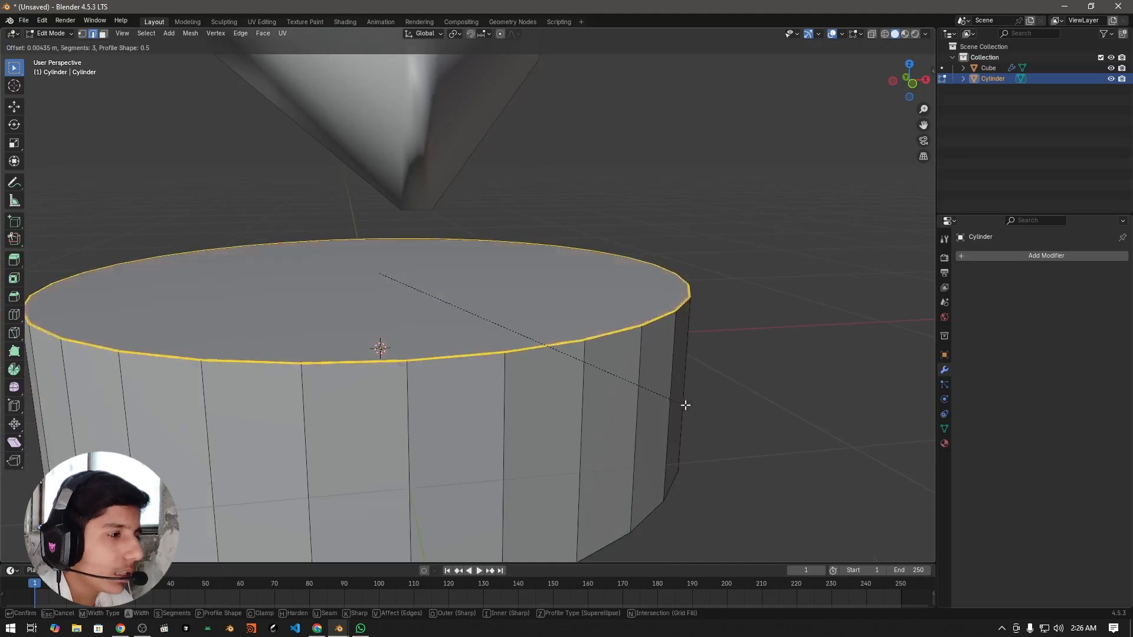
scroll(697, 416, "up", 2)
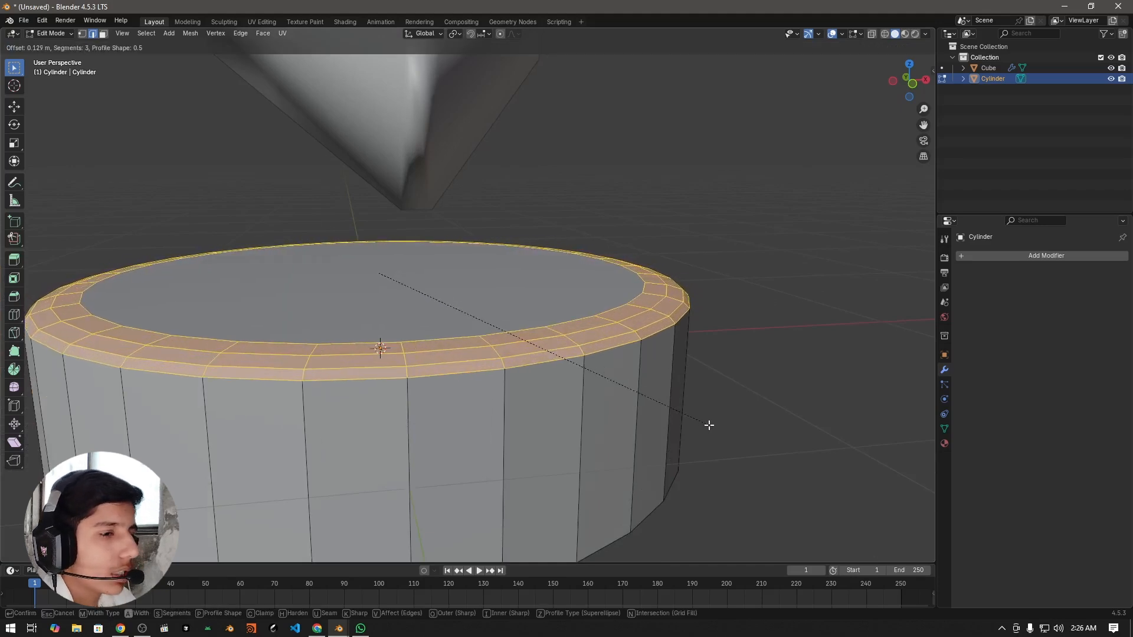
left_click(738, 424)
scroll(764, 400, "up", 3)
middle_click_drag(766, 390, 727, 403)
key("ctrl+z")
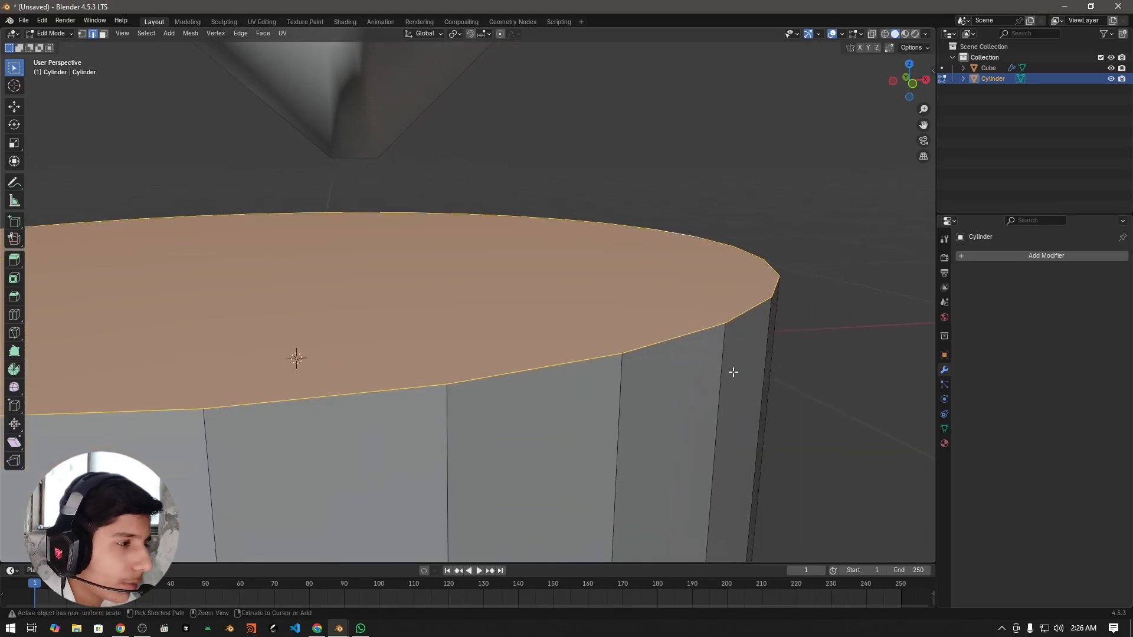
key("ctrl+b")
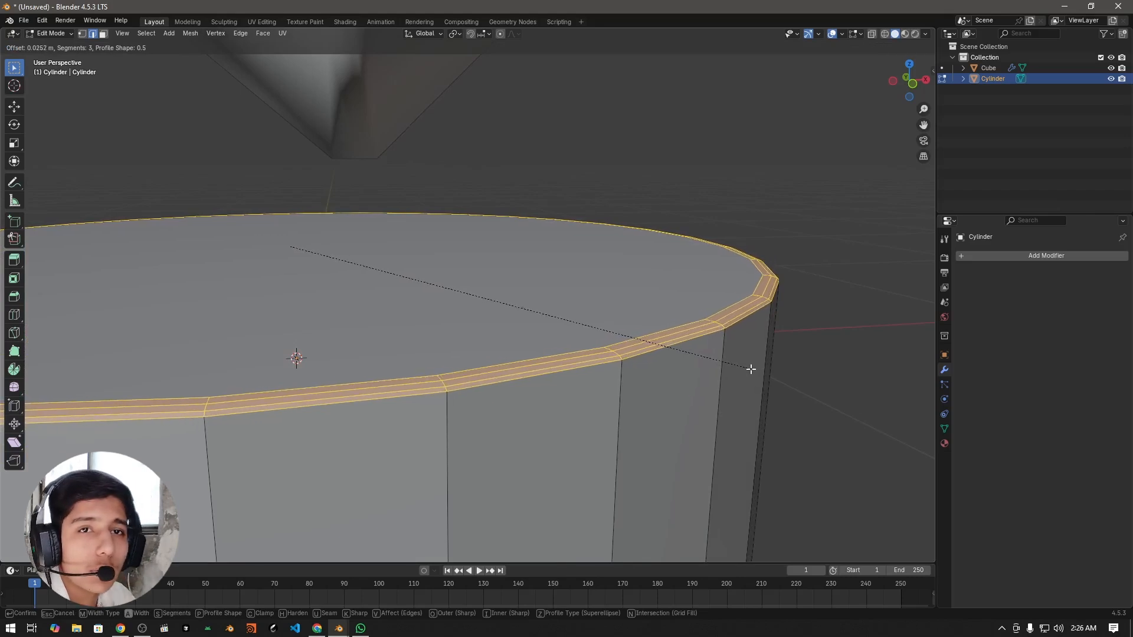
key("Escape")
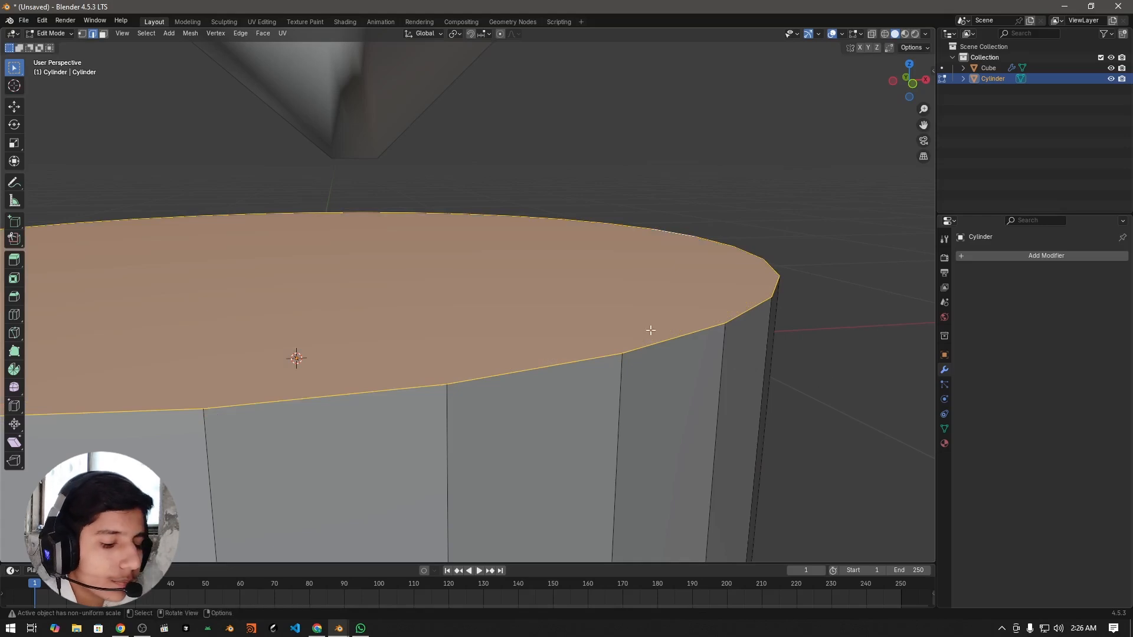
key("ctrl+b")
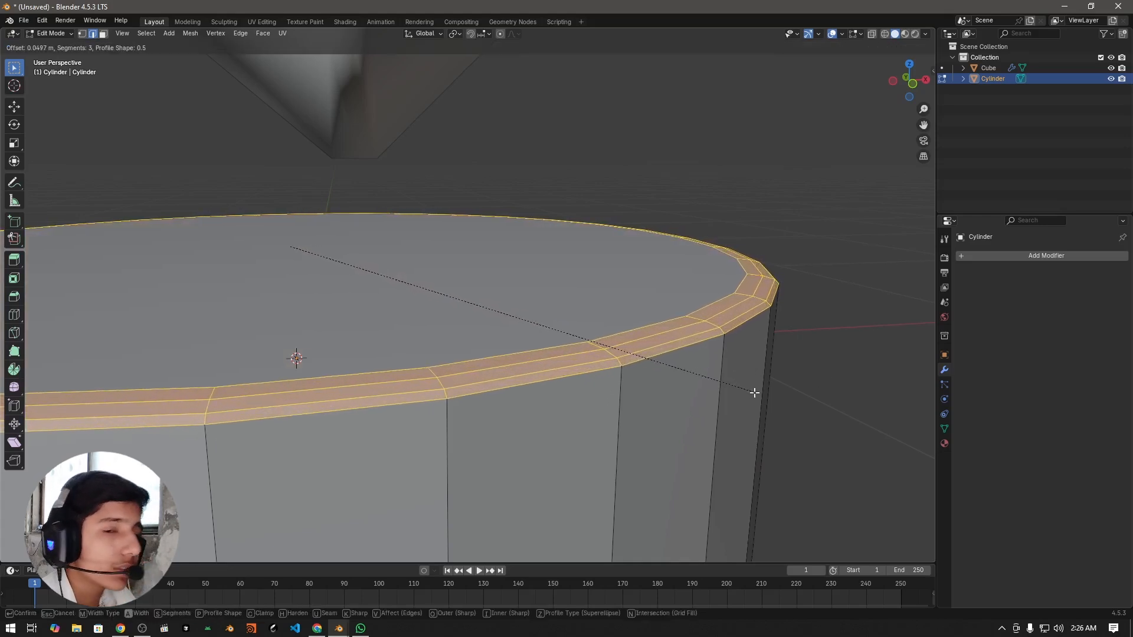
key("Escape")
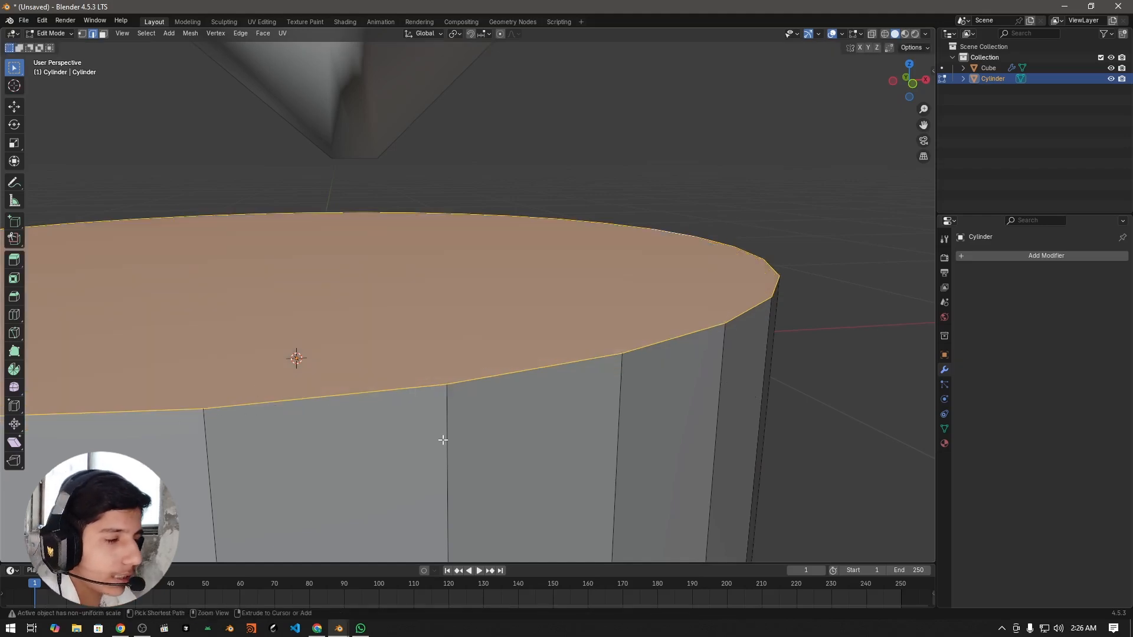
key("ctrl+b")
key("Escape")
- Return to Object Mode and apply the flattened cylinder's scale
scroll(716, 489, "down", 5)
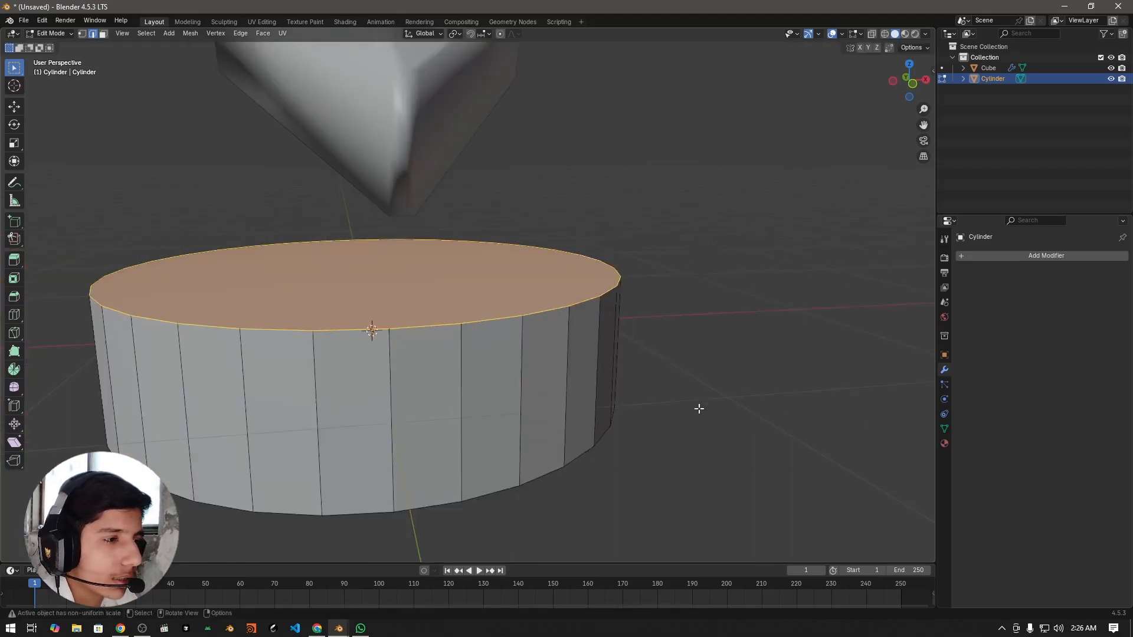
key("Tab")
scroll(374, 387, "down", 3)
middle_click_drag(511, 372, 560, 429)
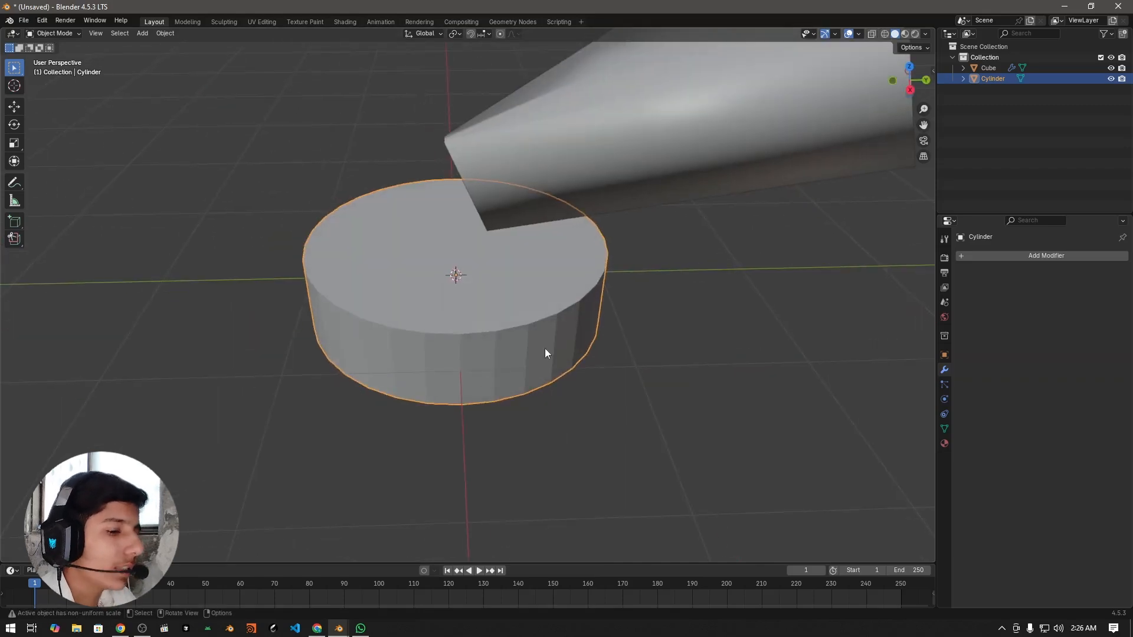
middle_click_drag(544, 348, 594, 367)
key("ctrl+a")
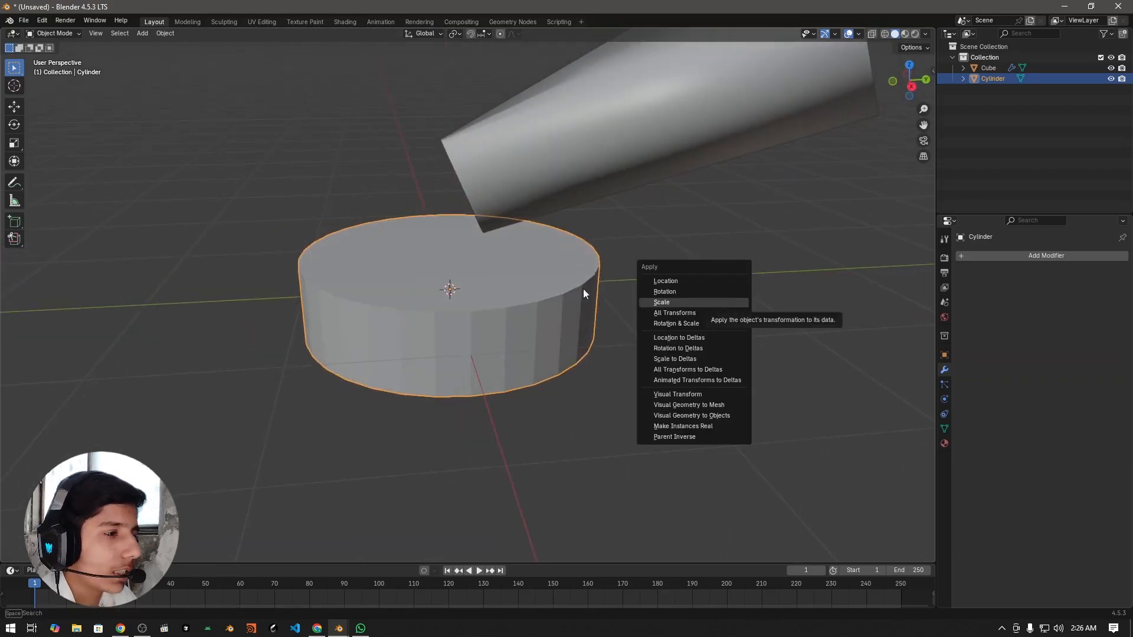
key("ctrl+a")
middle_click_drag(490, 215, 525, 307)
- Bevel the cylinder's top rim in Edit Mode by about 0.21 m with 3 segments
key("Tab")
scroll(599, 242, "up", 5)
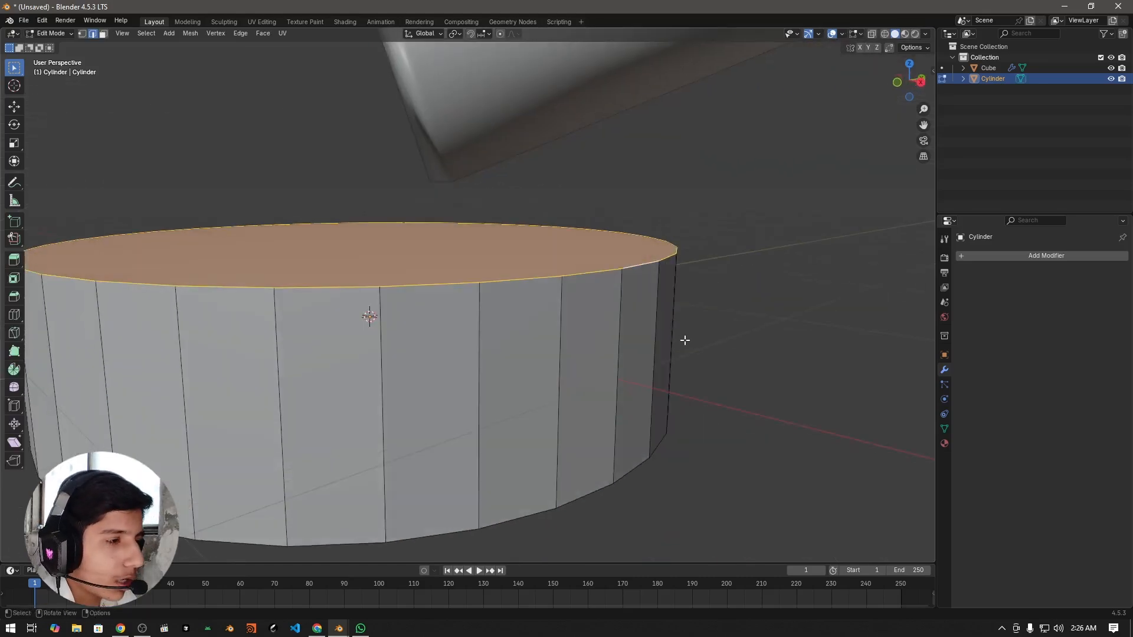
key("ctrl+b")
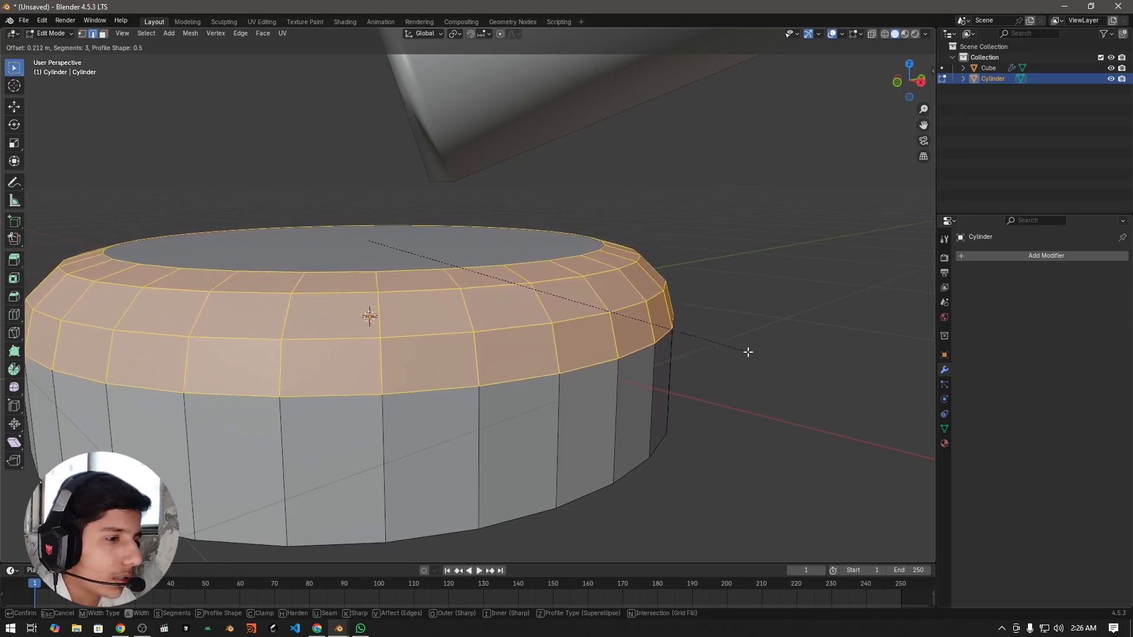
left_click(748, 352)
- Select the cylinder's bottom rim loop, bevel it about 0.2 m with 3 segments, and return to Object Mode
scroll(746, 351, "down", 2)
middle_click_drag(746, 352, 517, 388)
double_click(426, 365)
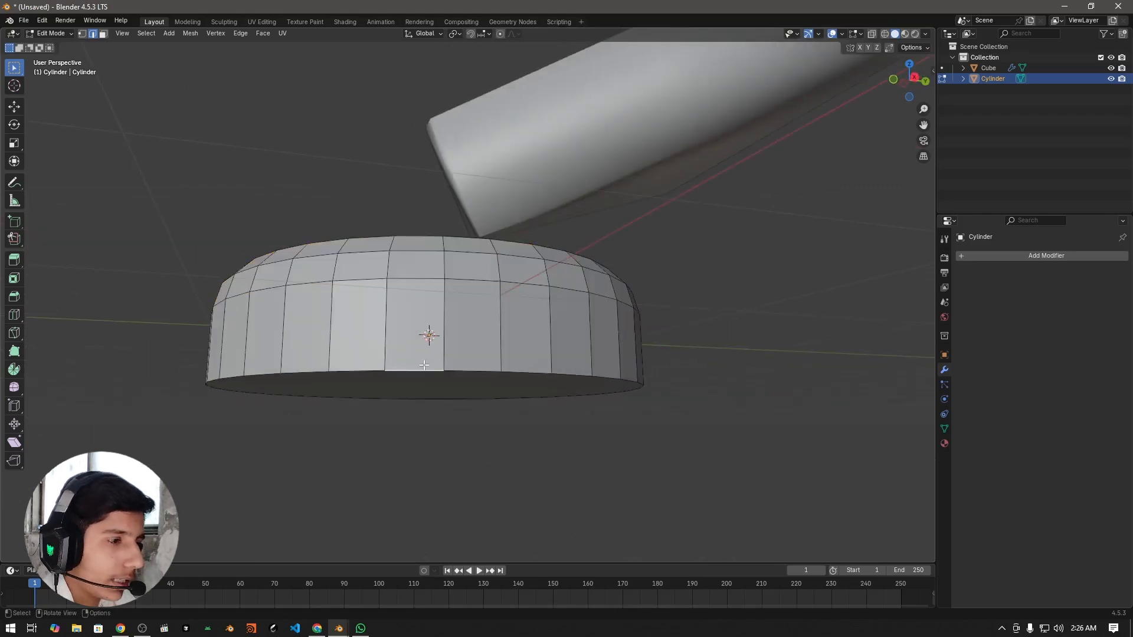
middle_click_drag(605, 364, 604, 383)
key("ctrl+b")
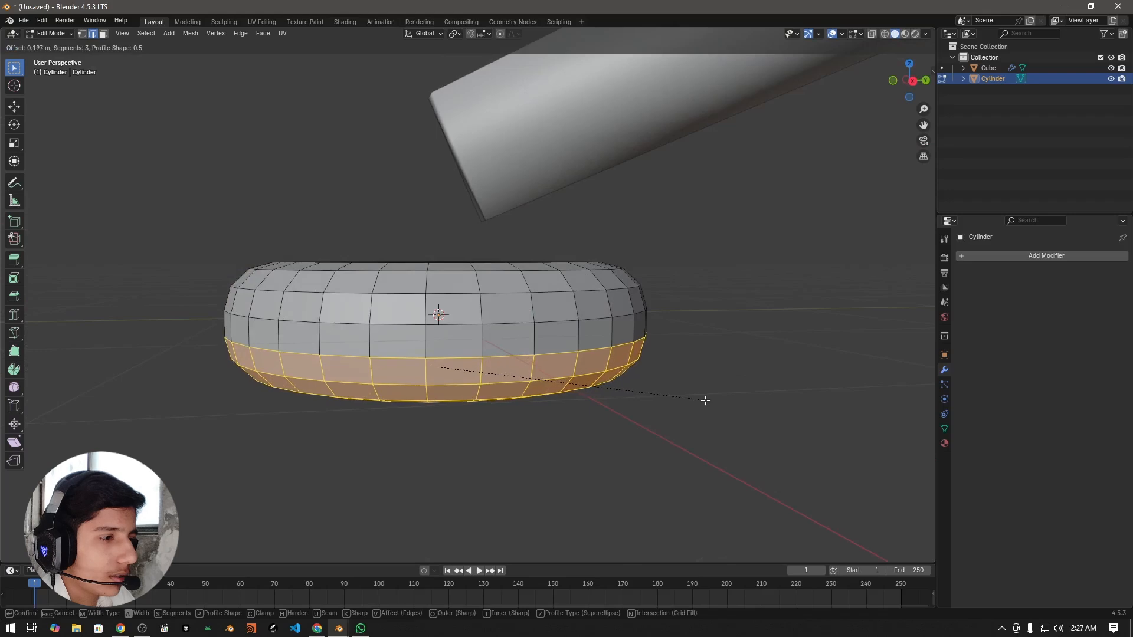
left_click(706, 399)
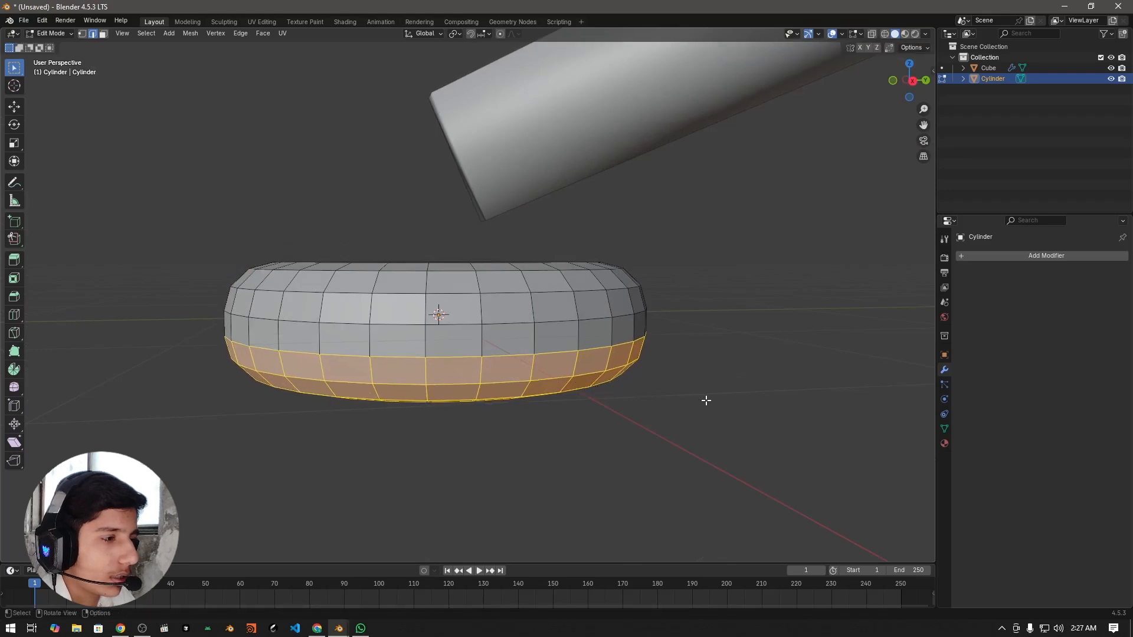
scroll(710, 407, "up", 2)
key("Tab")
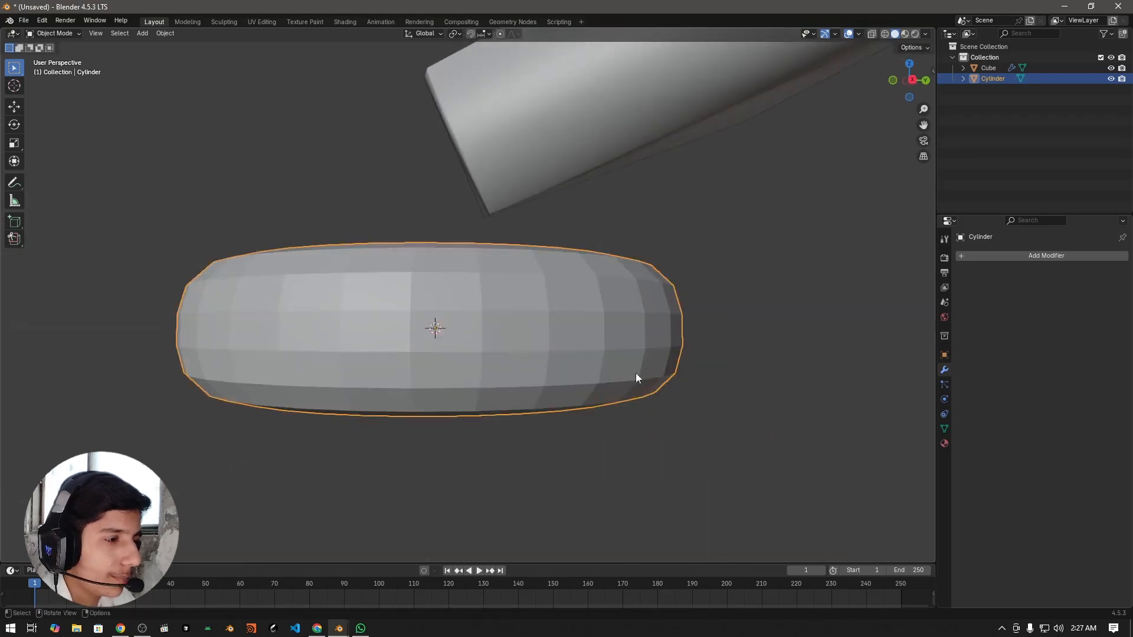
- Add a Subdivision Surface modifier to the bevelled cylinder
scroll(635, 377, "down", 5)
middle_click_drag(636, 376, 663, 395)
scroll(675, 349, "up", 1)
scroll(678, 346, "down", 2)
middle_click_drag(678, 346, 702, 385)
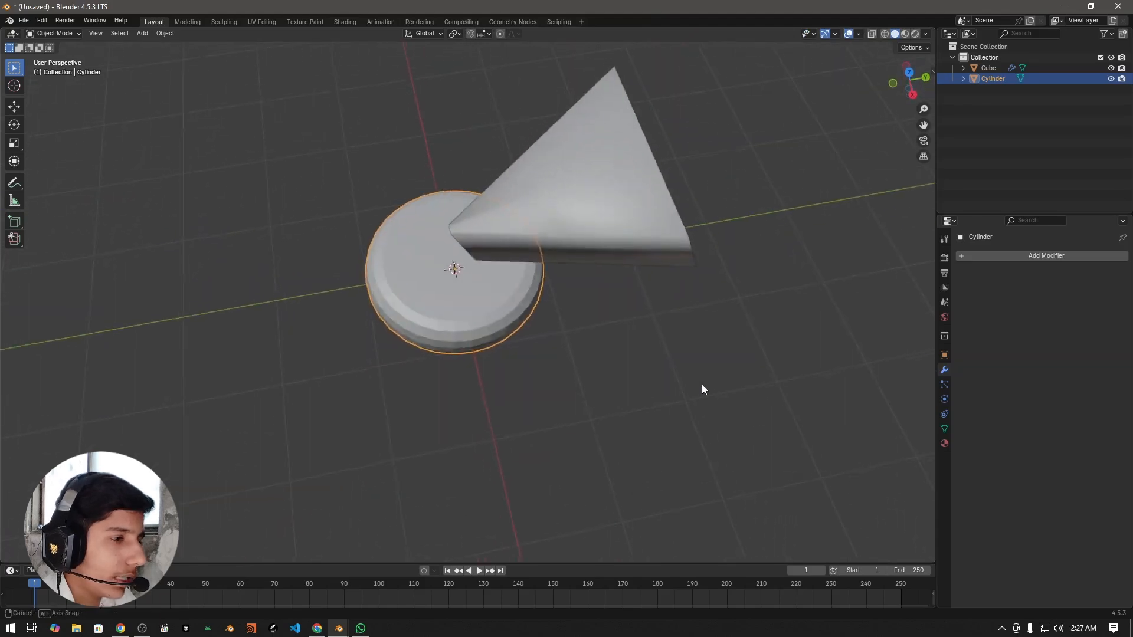
left_click(1035, 257)
type("sub")
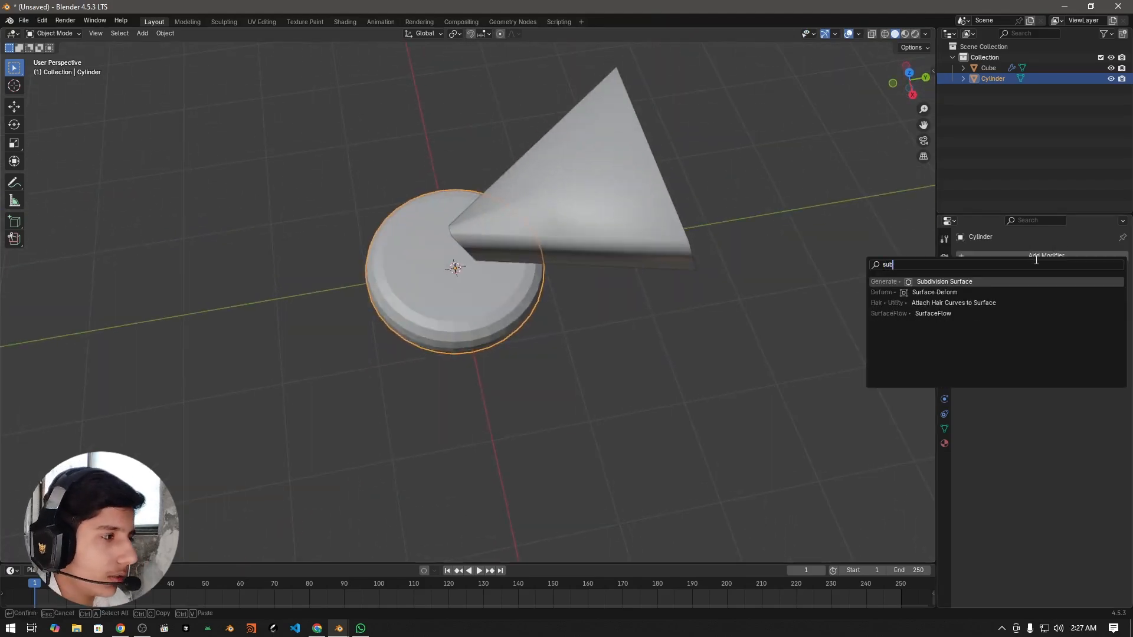
key("Return")
scroll(746, 340, "up", 1)
- Shade the cylinder smooth
middle_click_drag(746, 340, 757, 311)
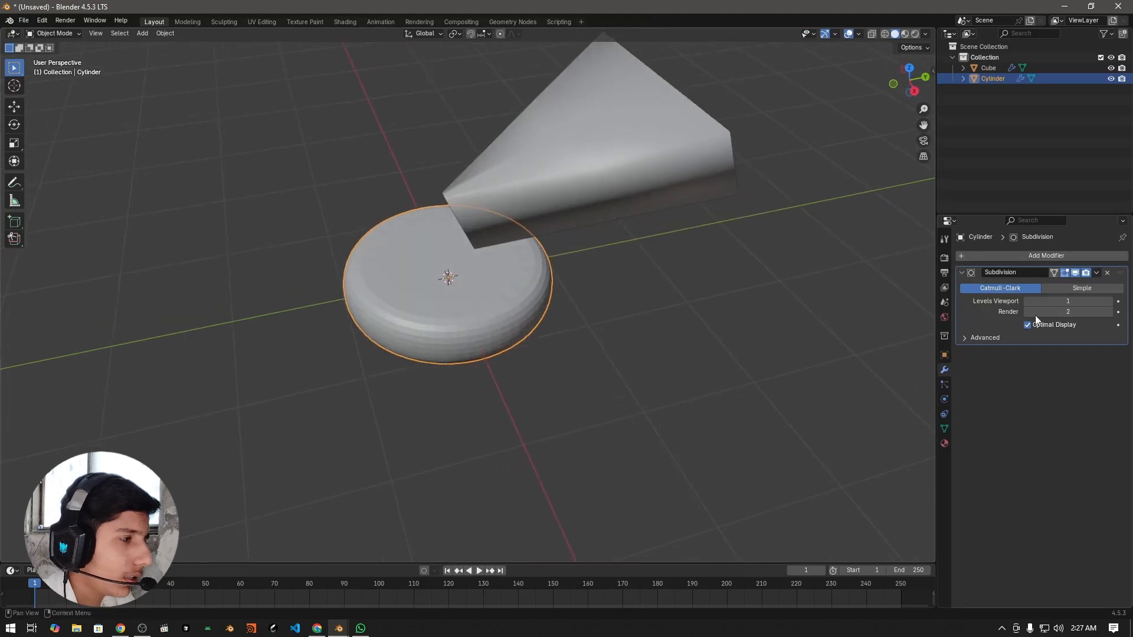
mouse_move(826, 328)
left_mouse_down("alt")
mouse_move(801, 319)
mouse_move(817, 284)
left_mouse_up("alt")
right_click(633, 275)
left_click(619, 276)
scroll(598, 292, "up", 1)
- Scale the cylinder to about 0.58 in X and Y only, and enlarge it slightly in all directions
key("s")
key("shift+z")
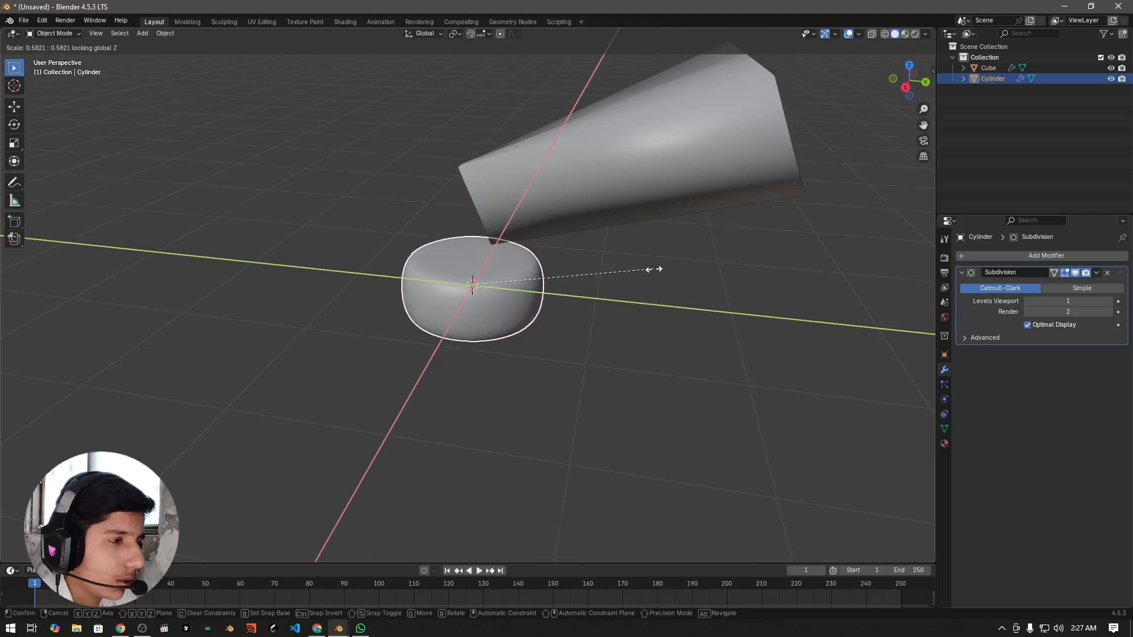
left_click(654, 269)
key("s")
left_click(731, 302)
- In the right orthographic view, move the cylinder beside the wedge's narrow end and rotate it about 32 degrees
key("KP_1")
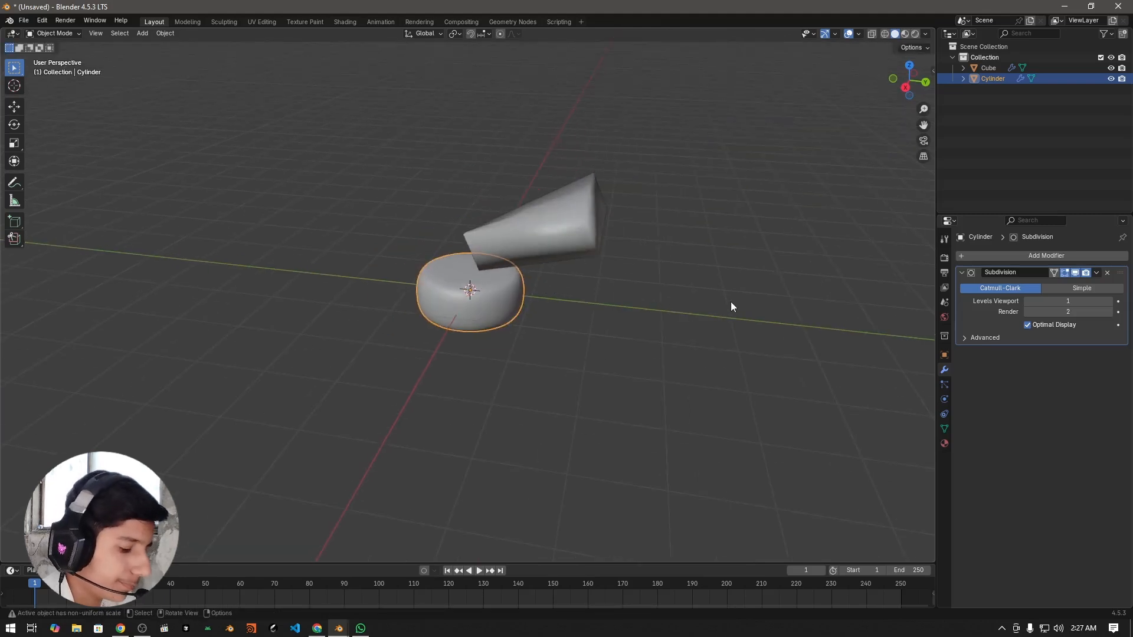
key("KP_3")
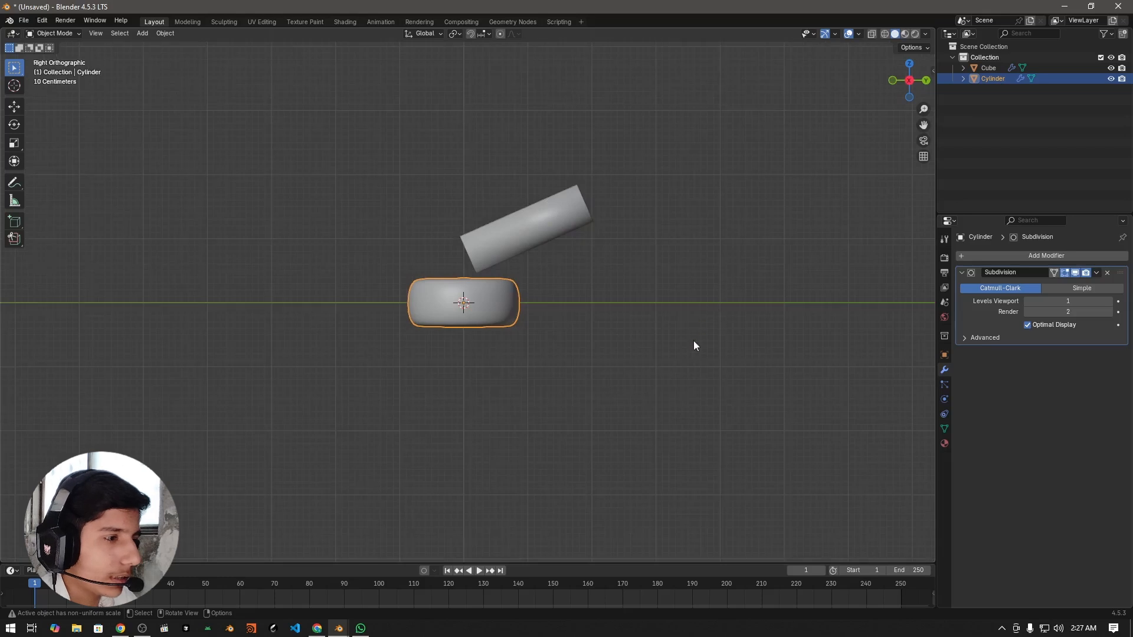
key("g")
left_click(680, 230)
key("r")
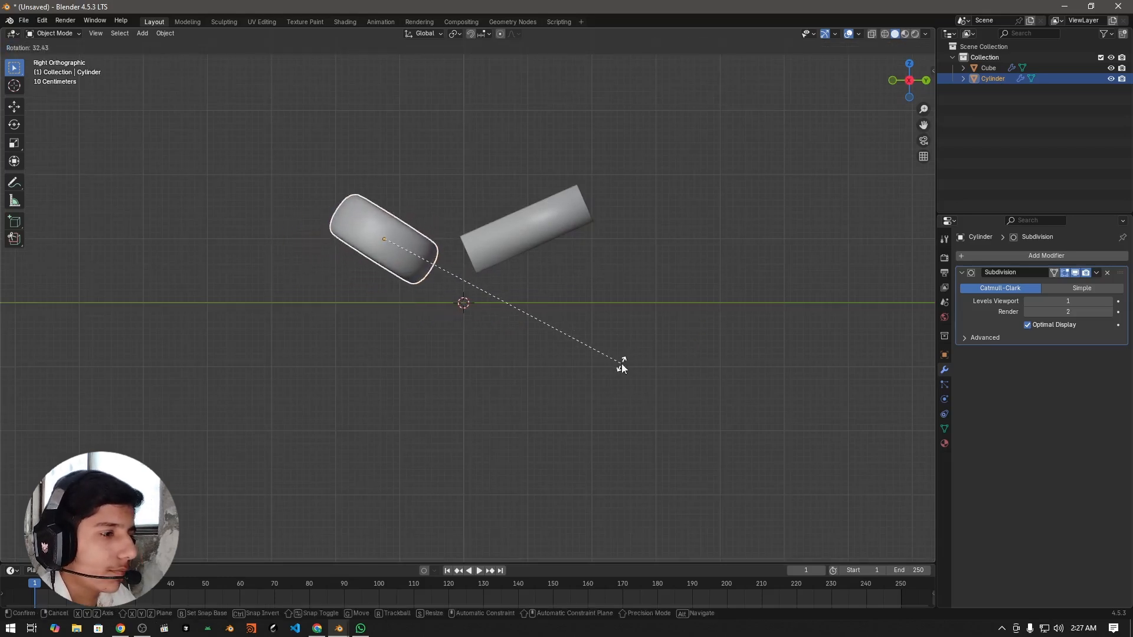
left_click(621, 364)
key("g")
left_click(582, 334)
- Tilt the cylinder with a free trackball rotation so its flat face turns partly toward the view
key("r")
right_click(663, 320)
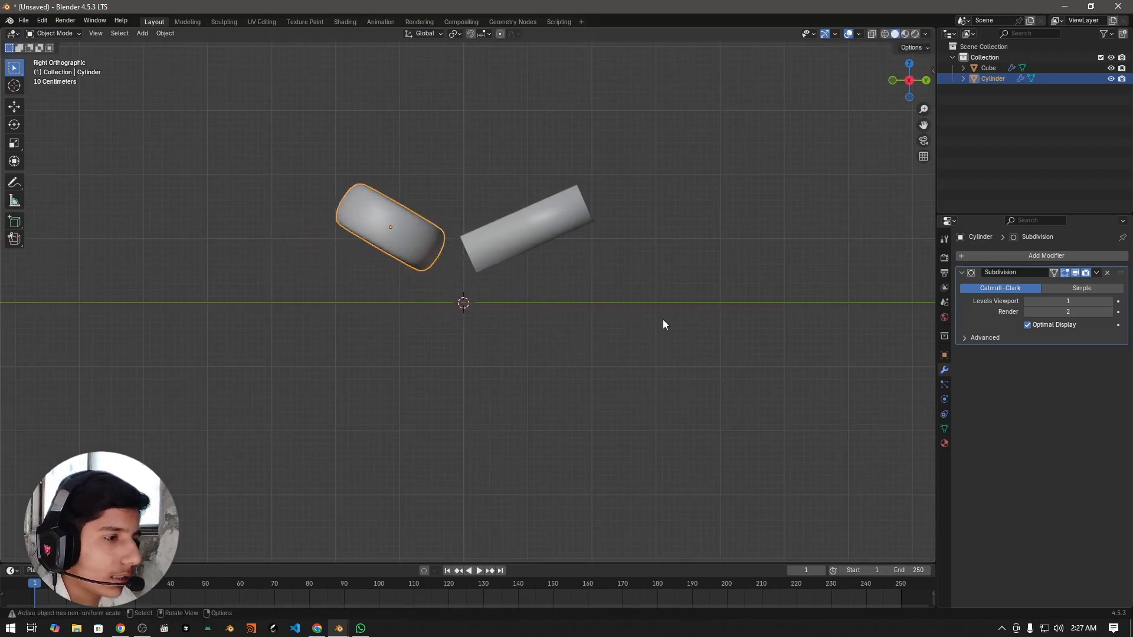
key("r")
key("r")
left_click(642, 317)
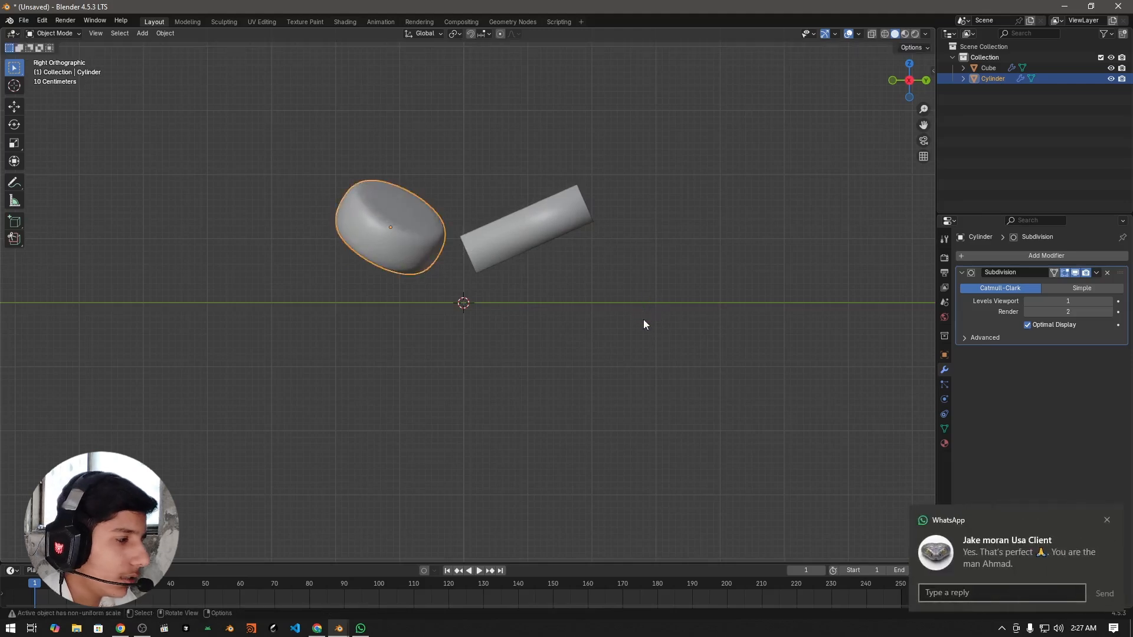
- Select the wedge, adjust its tilt with a free trackball rotation, and deselect it
left_click(490, 235)
middle_click_drag(571, 296, 552, 270)
key("r")
key("r")
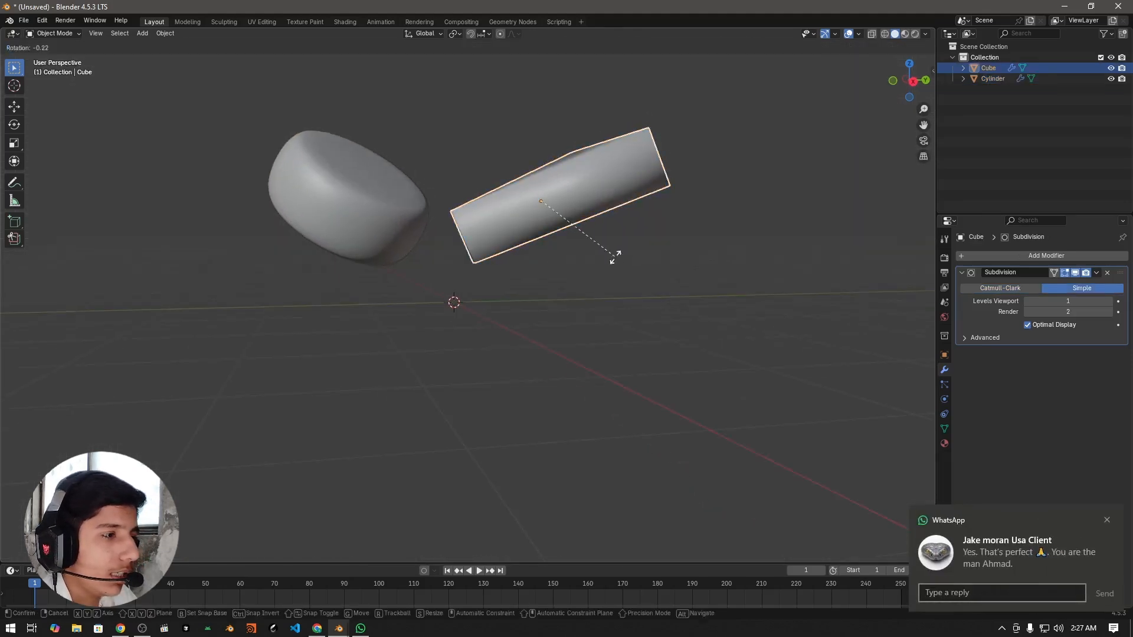
left_click(630, 273)
left_click(649, 283)
- Add a camera to the scene and align it to the current view of the wedge and the cylinder
left_click_drag(649, 283, 596, 289, "alt")
scroll(634, 296, "up", 1)
key("shift+a")
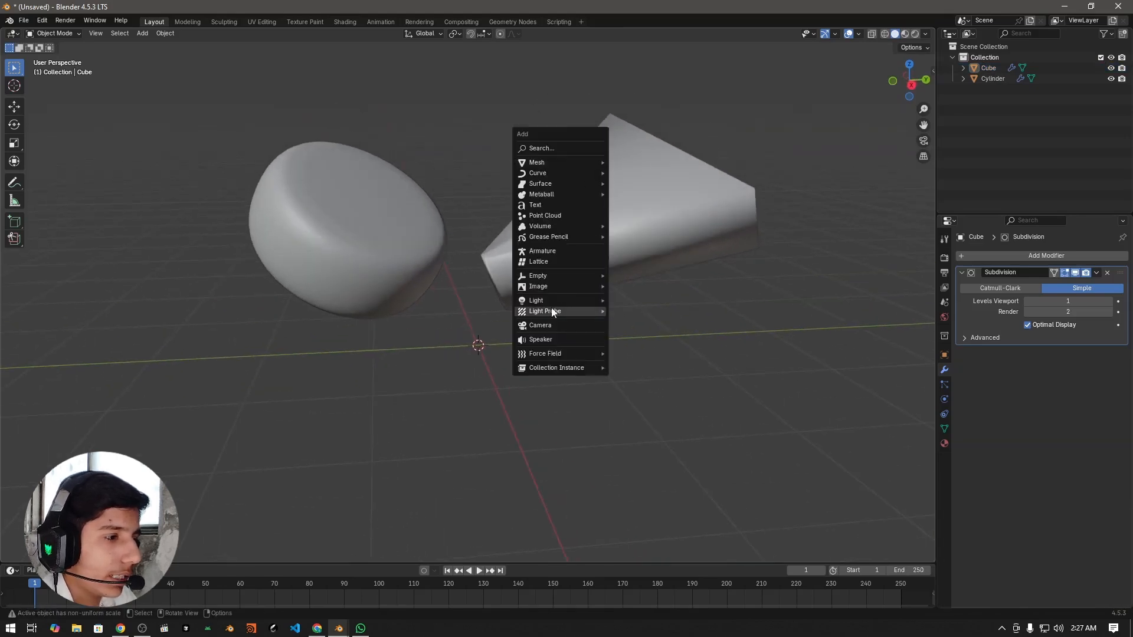
left_click(554, 322)
scroll(586, 304, "up", 1)
scroll(563, 302, "down", 2)
middle_click_drag(563, 302, 556, 293)
key("ctrl+alt+KP_0")
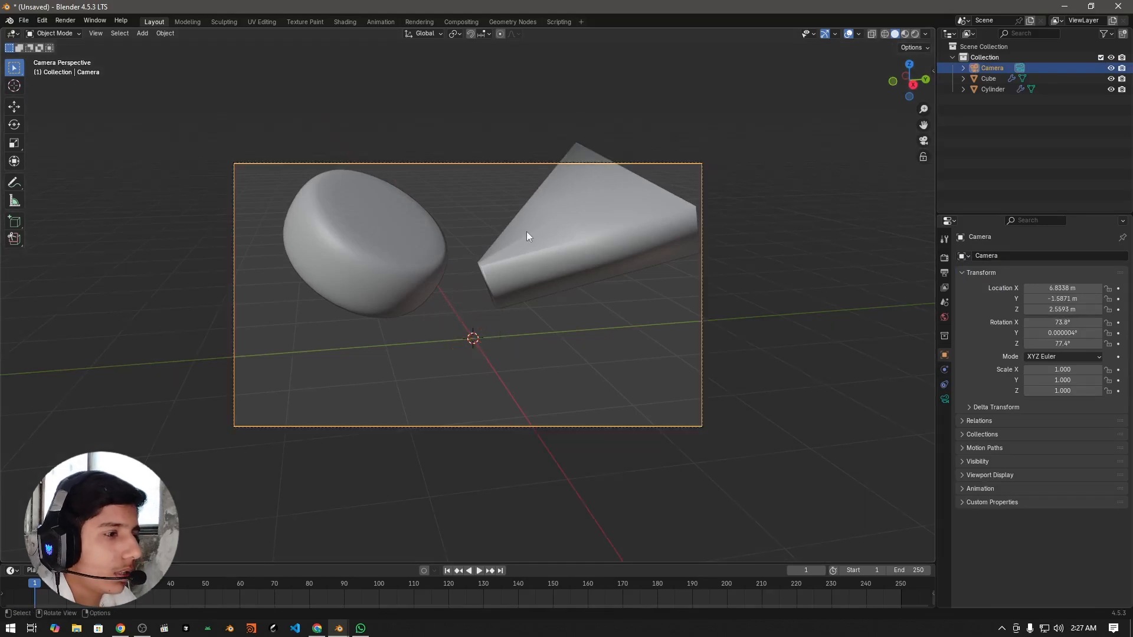
- Move the camera up about 0.66 m so both shapes fit completely inside its frame
key("g")
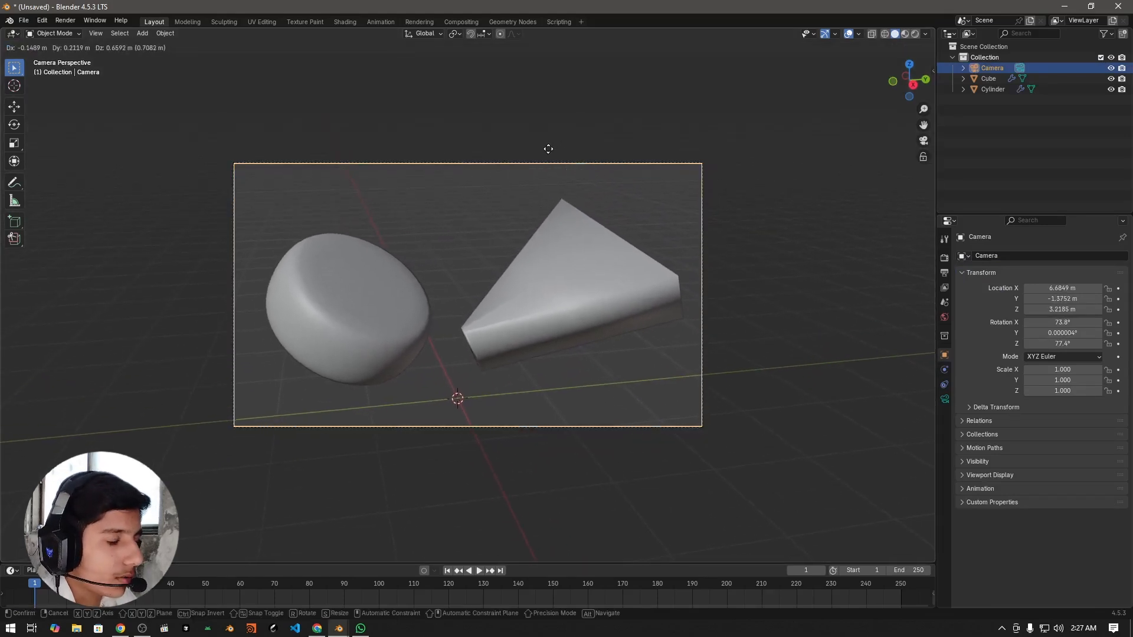
left_click(547, 152)
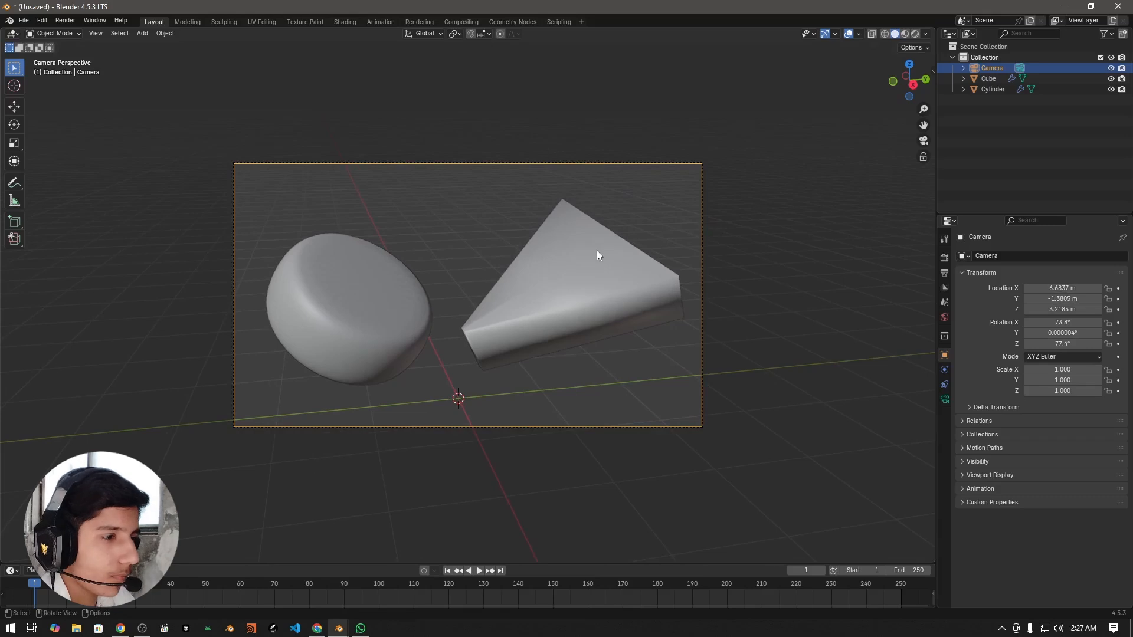
scroll(614, 222, "up", 2)
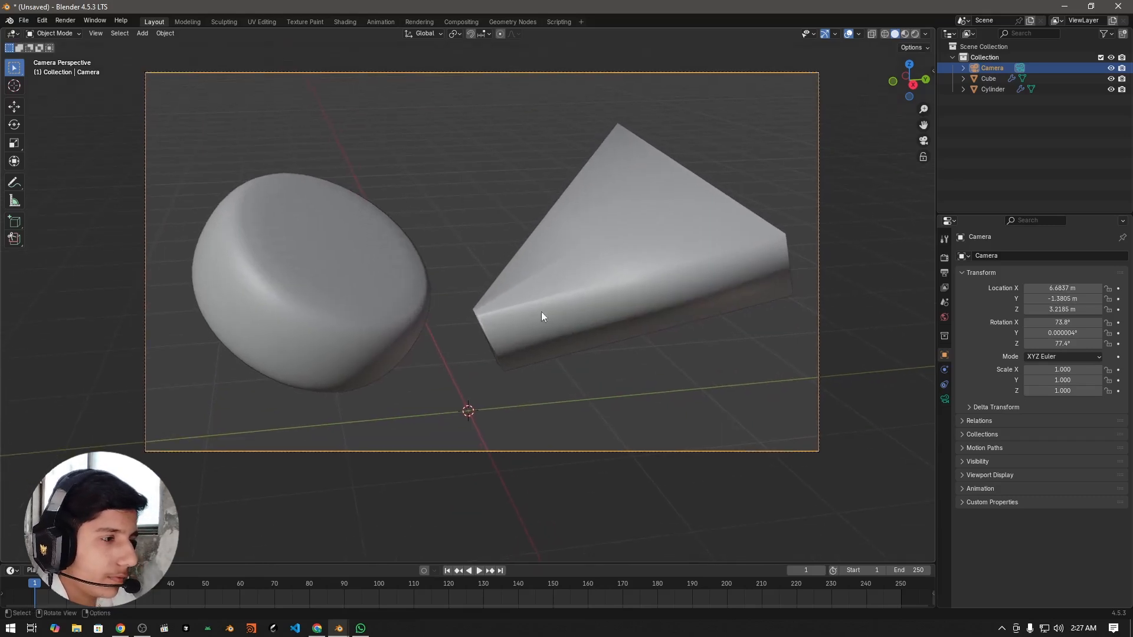
- Apply Shade Smooth to both the wedge and the cylinder, then deselect them
left_click(652, 233)
left_click(377, 221)
right_click(552, 223)
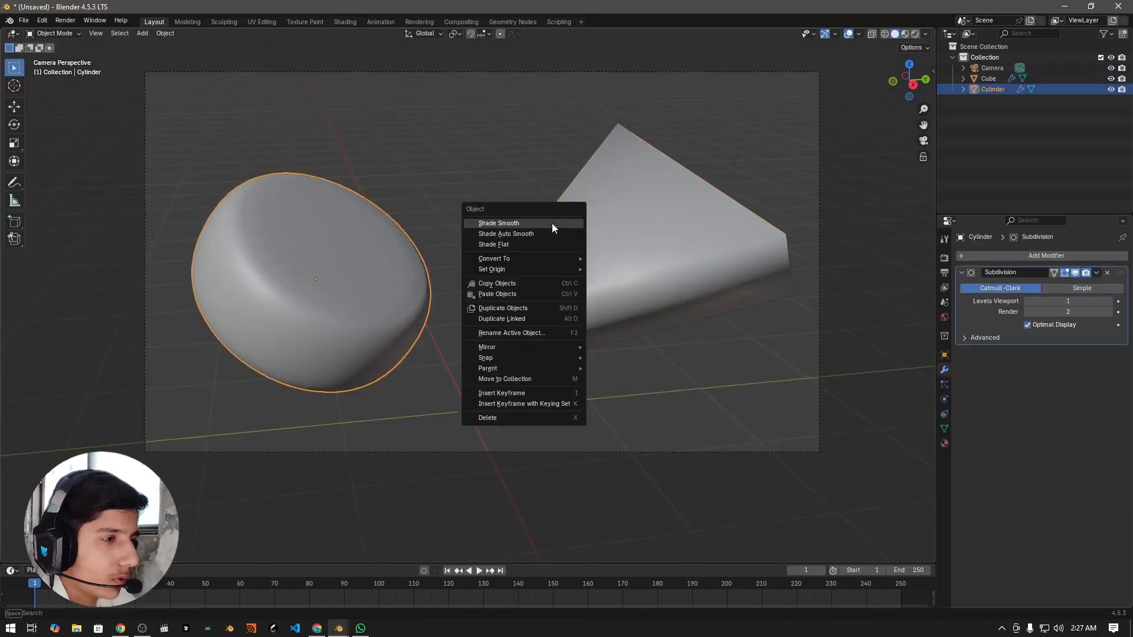
left_click(551, 223)
left_click(465, 187)
- With the wedge selected, split the 3D viewport vertically and turn one of the two areas into a Shader Editor
left_click(571, 265)
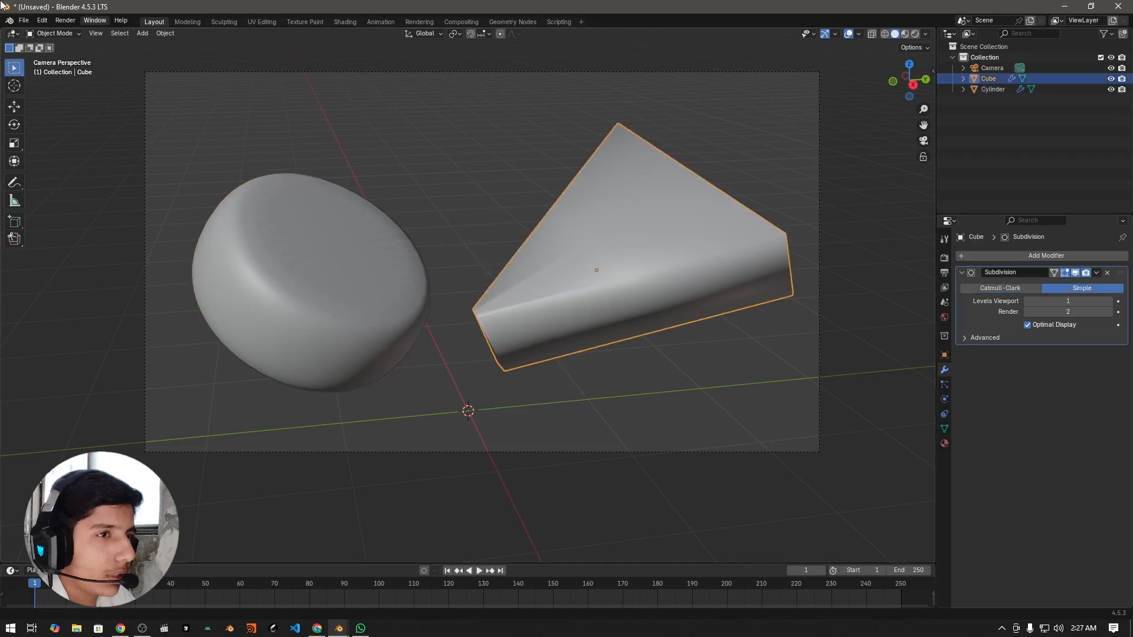
left_click_drag(1, 28, 580, 177)
left_click(12, 34)
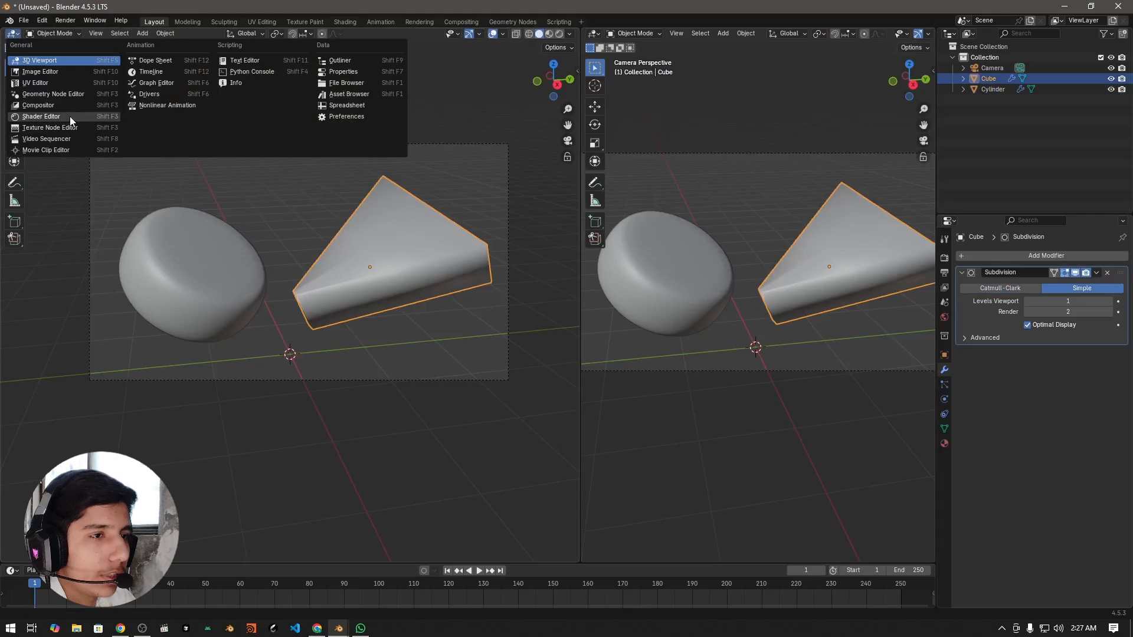
left_click(41, 116)
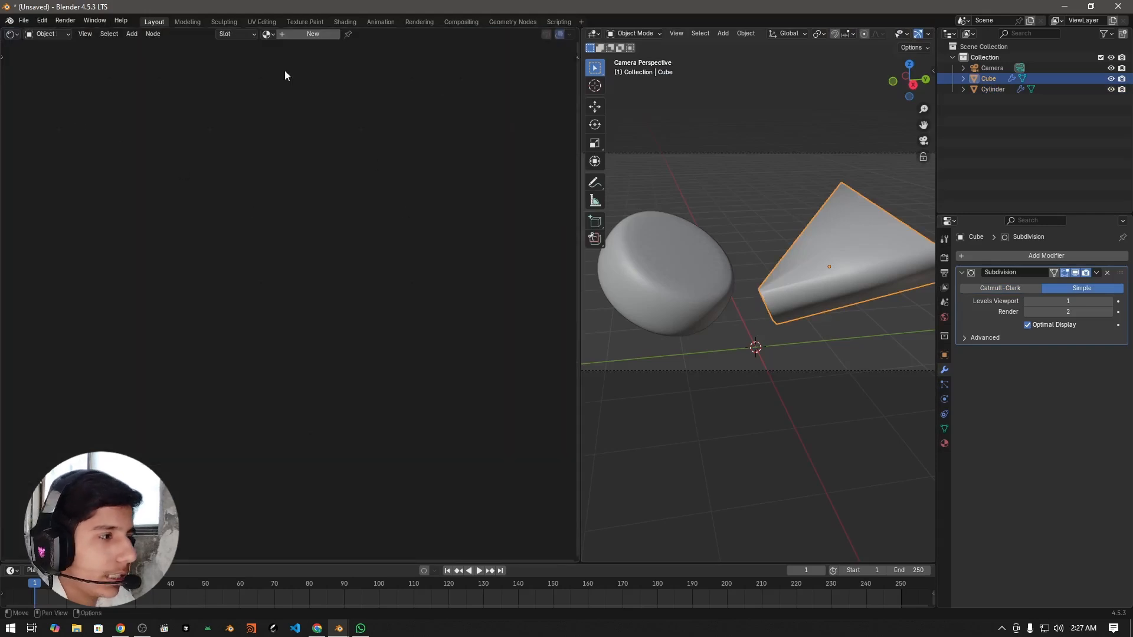
- Create a new material for the wedge and assign the same Material.001 to the cylinder
left_click(313, 34)
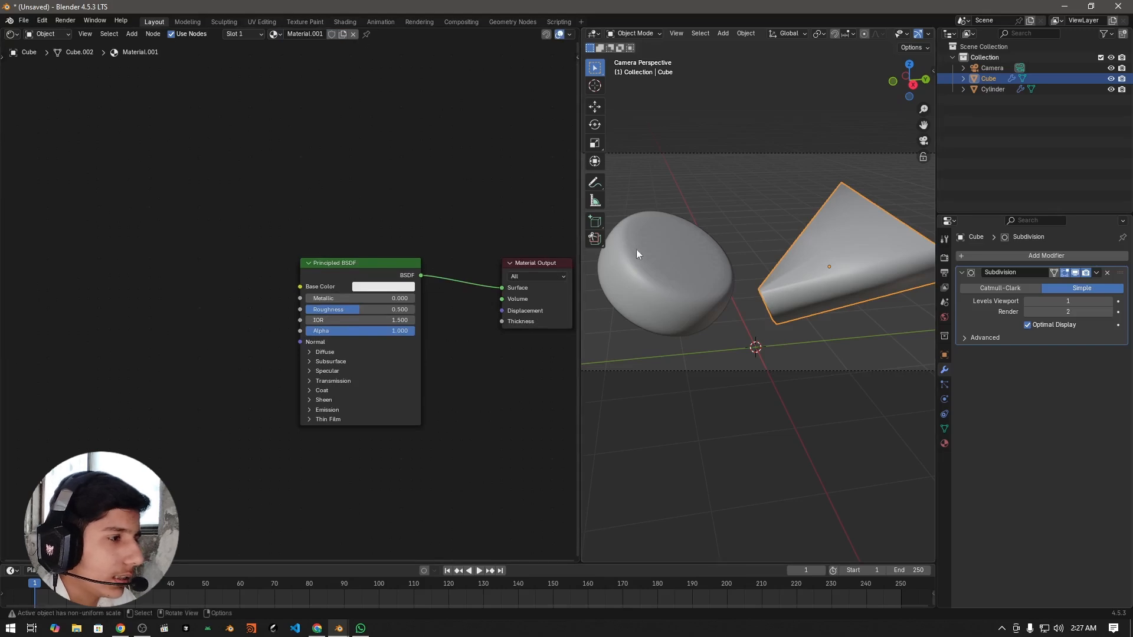
left_click(666, 275)
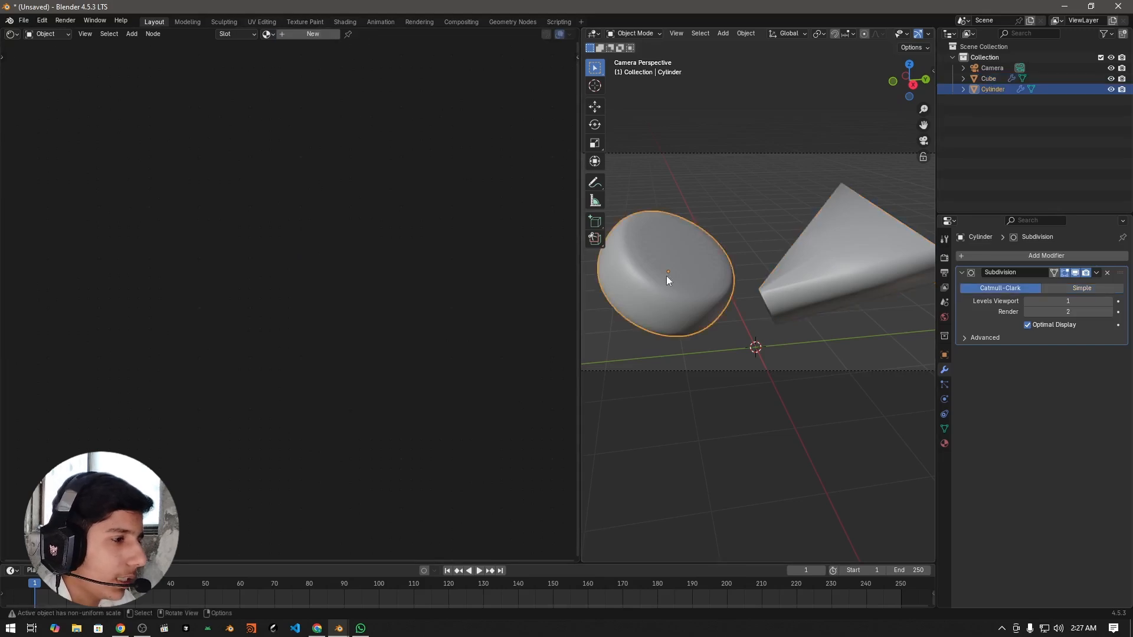
left_click(944, 443)
left_click(963, 301)
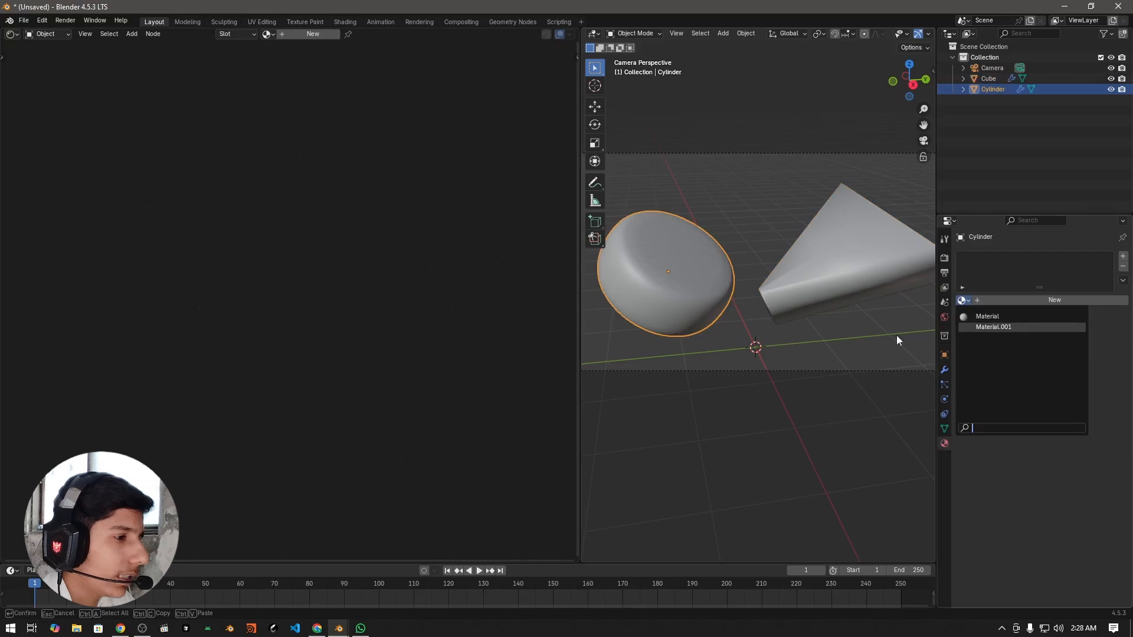
key("Return")
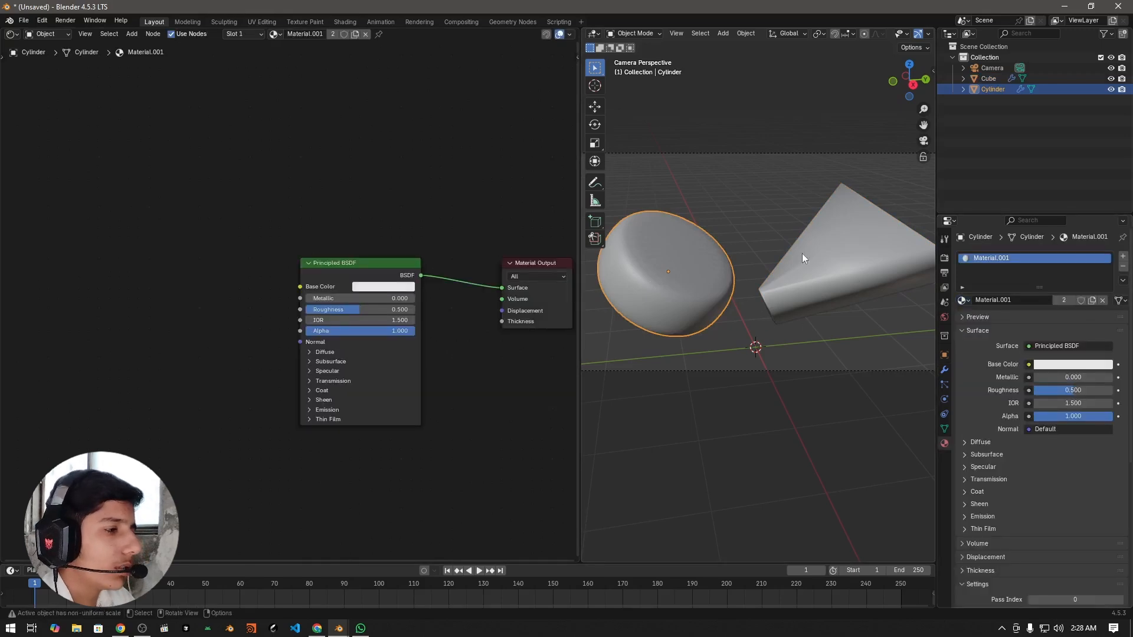
- Rename the wedge object from Cube to CheaseSlice
middle_click_drag(333, 153, 432, 159)
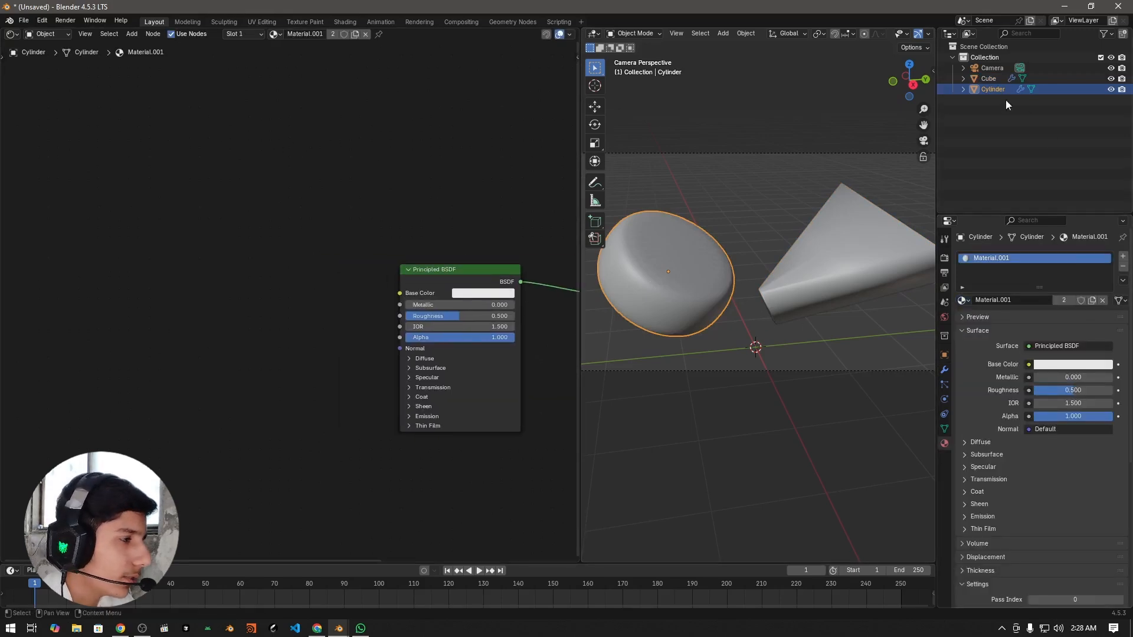
left_click(993, 81)
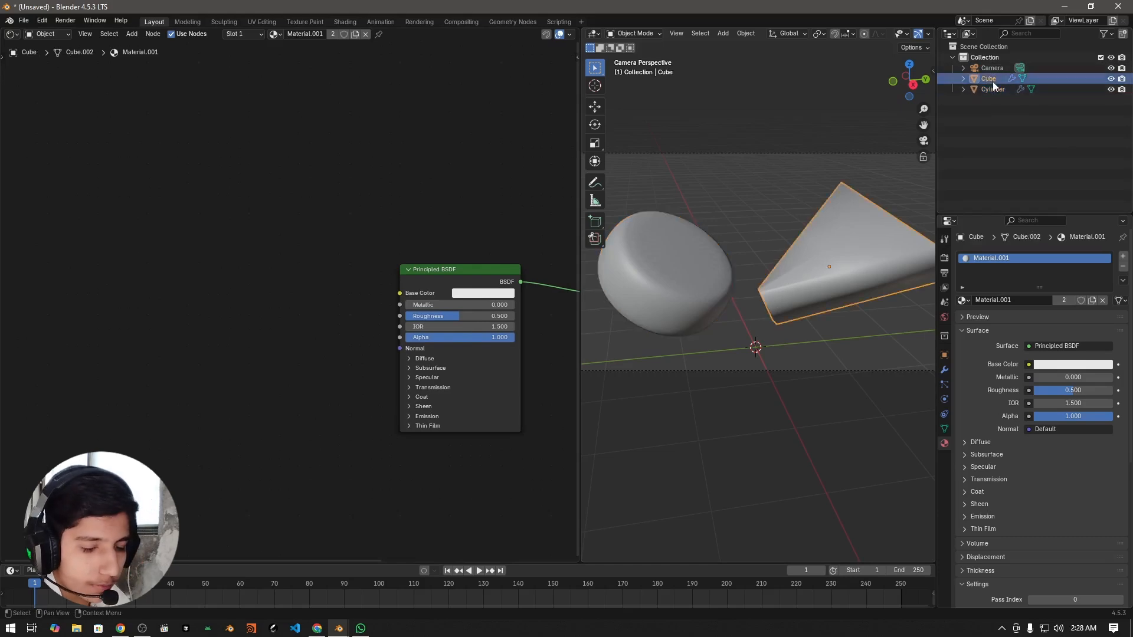
double_click(992, 80)
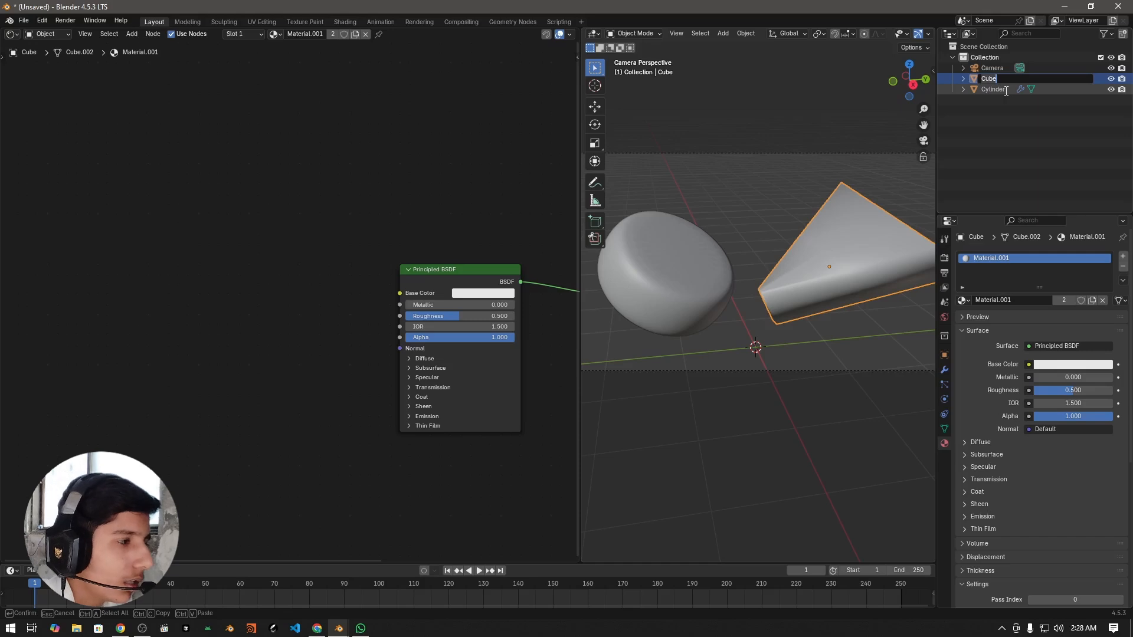
type("C")
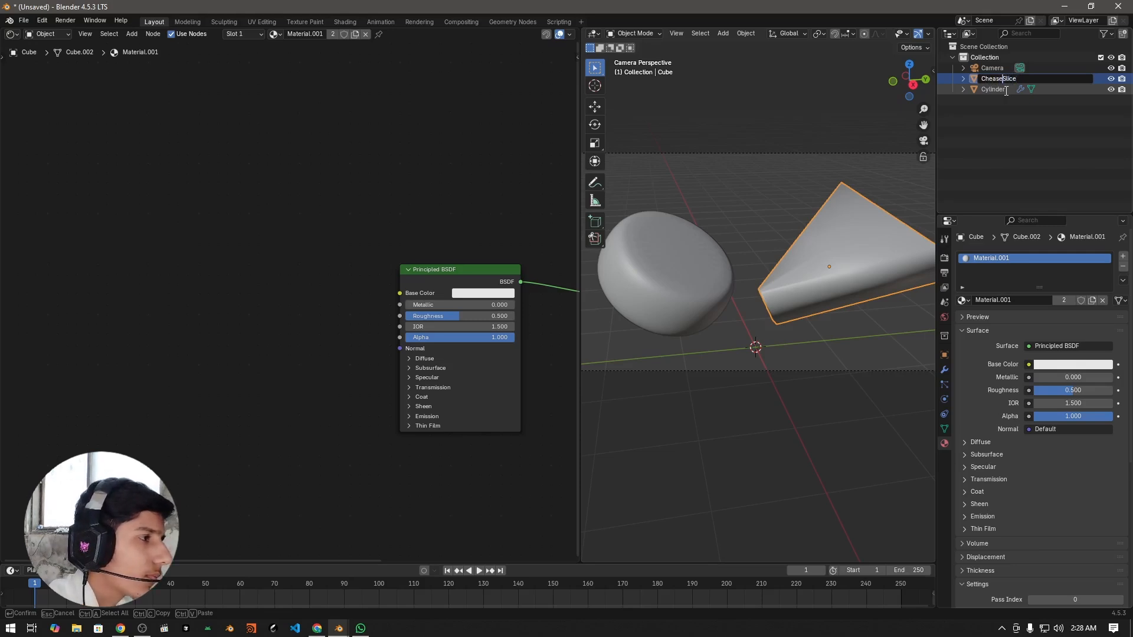
key("Return")
- Reposition the Principled BSDF node so it sits just beside the Material Output node
middle_click_drag(358, 302, 325, 285)
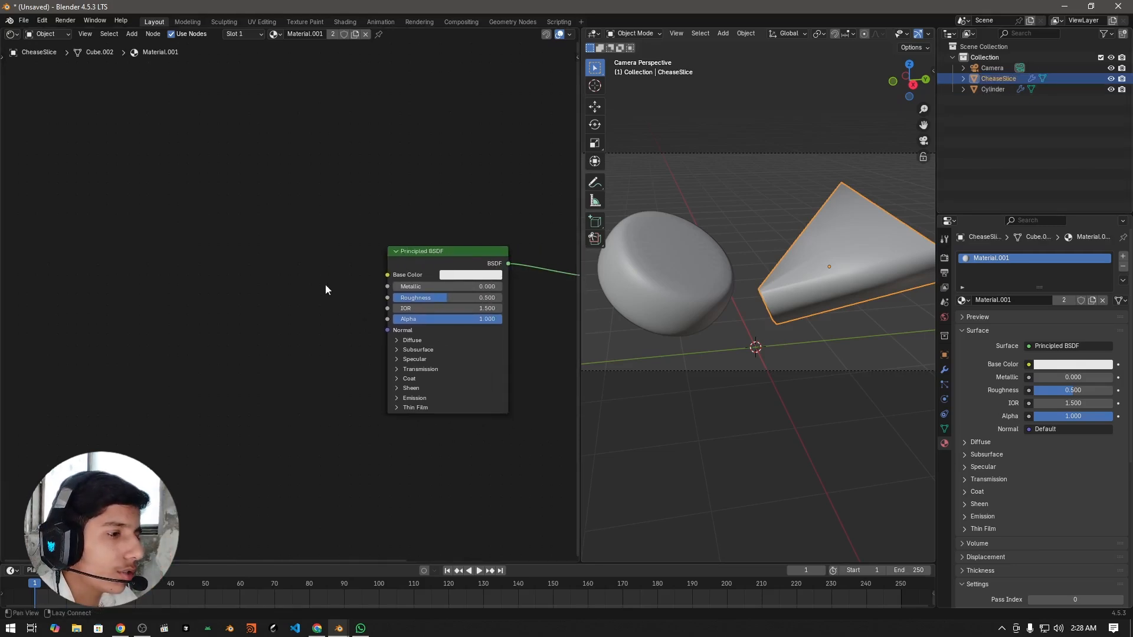
left_click_drag(459, 264, 522, 241)
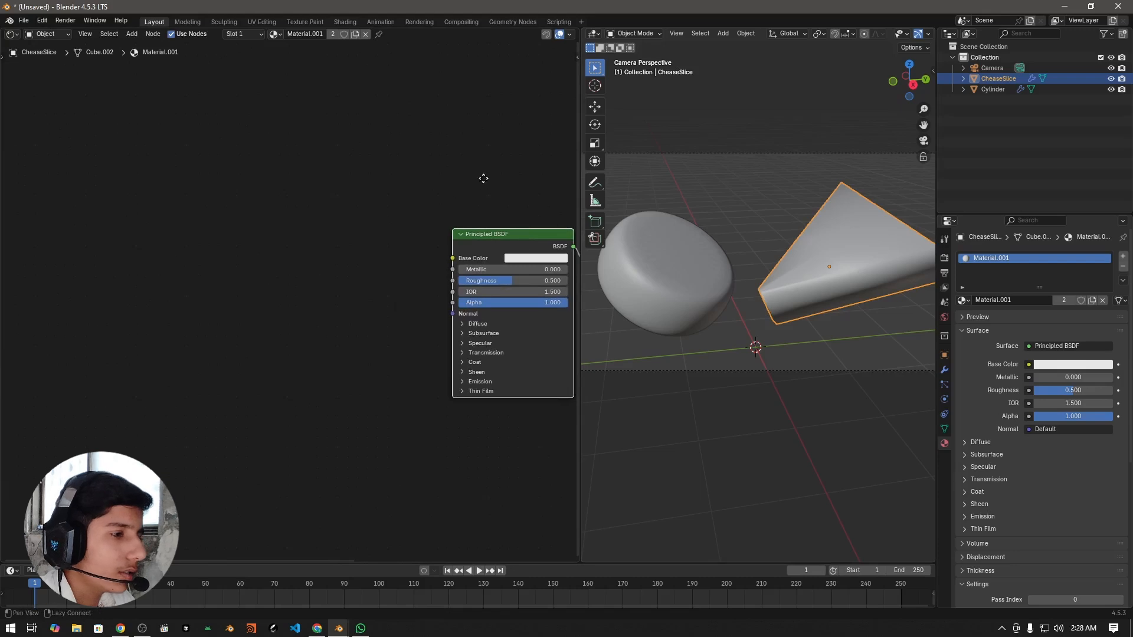
middle_click_drag(482, 177, 394, 169)
left_click_drag(457, 237, 440, 236)
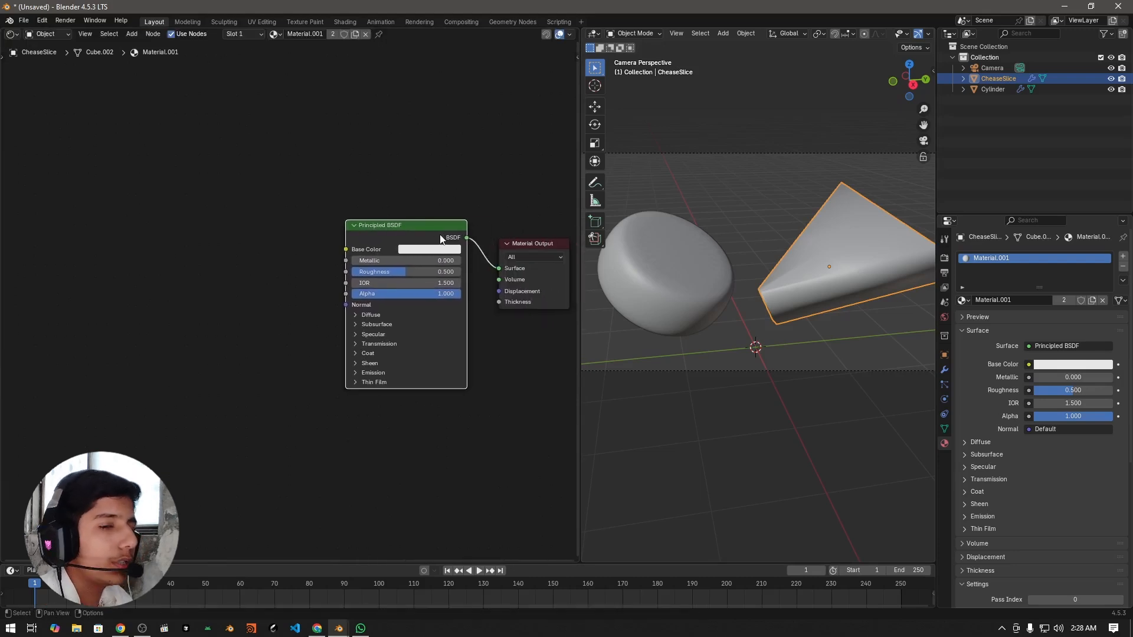
- Switch the render engine to Cycles and collapse the RebusFarm settings
left_click(945, 258)
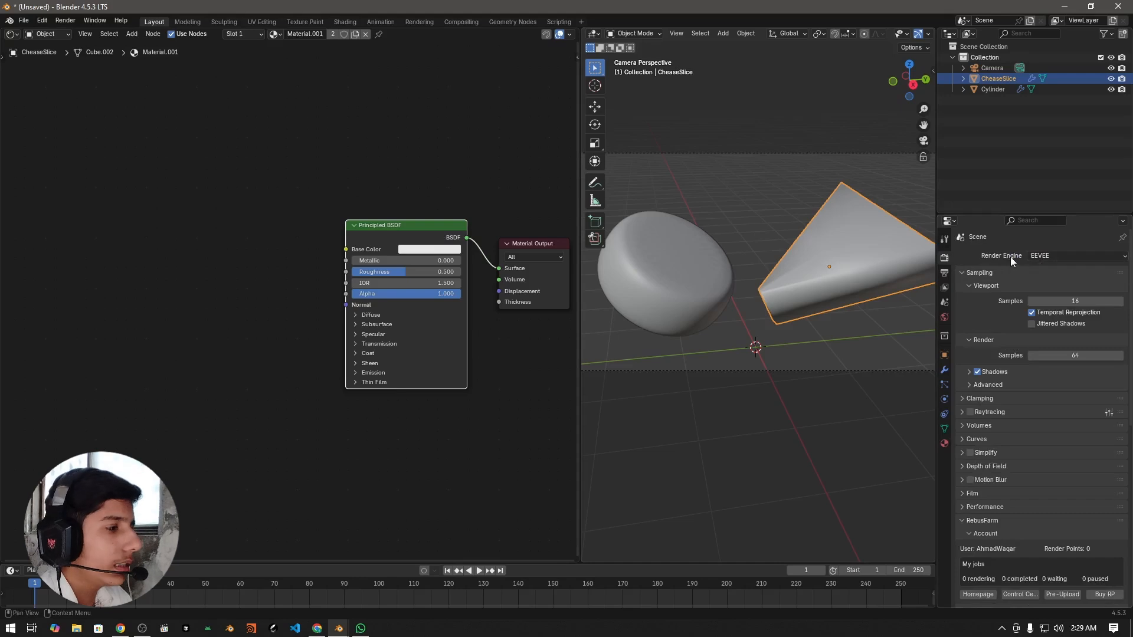
left_click(1052, 254)
left_click(1056, 290)
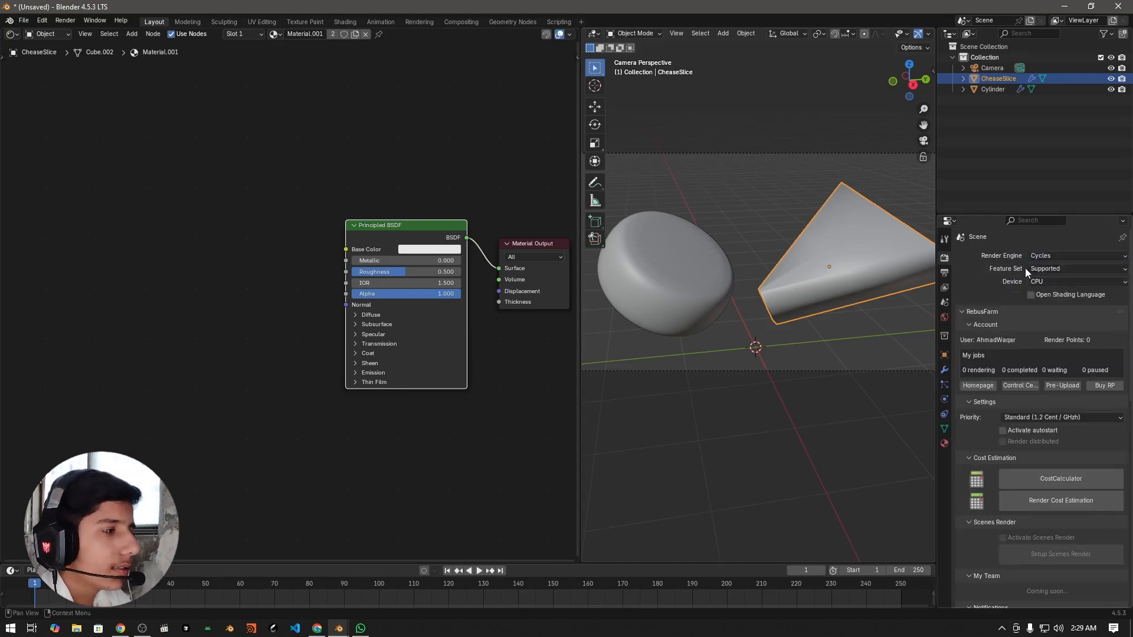
left_click(995, 307)
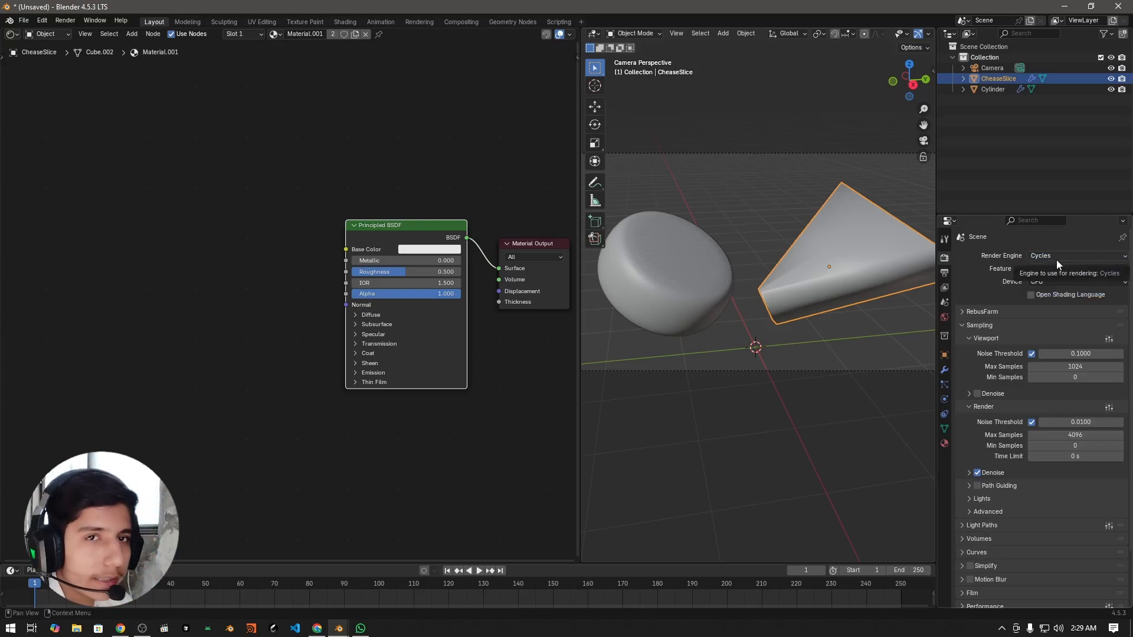
- Set the Cycles feature set to Experimental and check the available render device options
left_click(1030, 270)
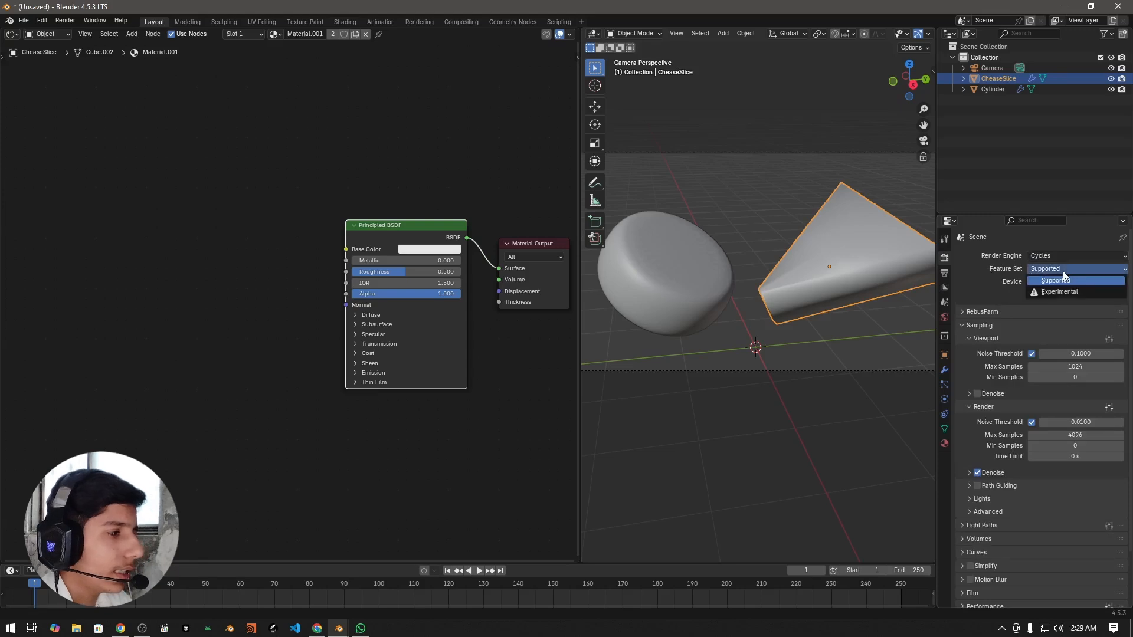
left_click(1059, 292)
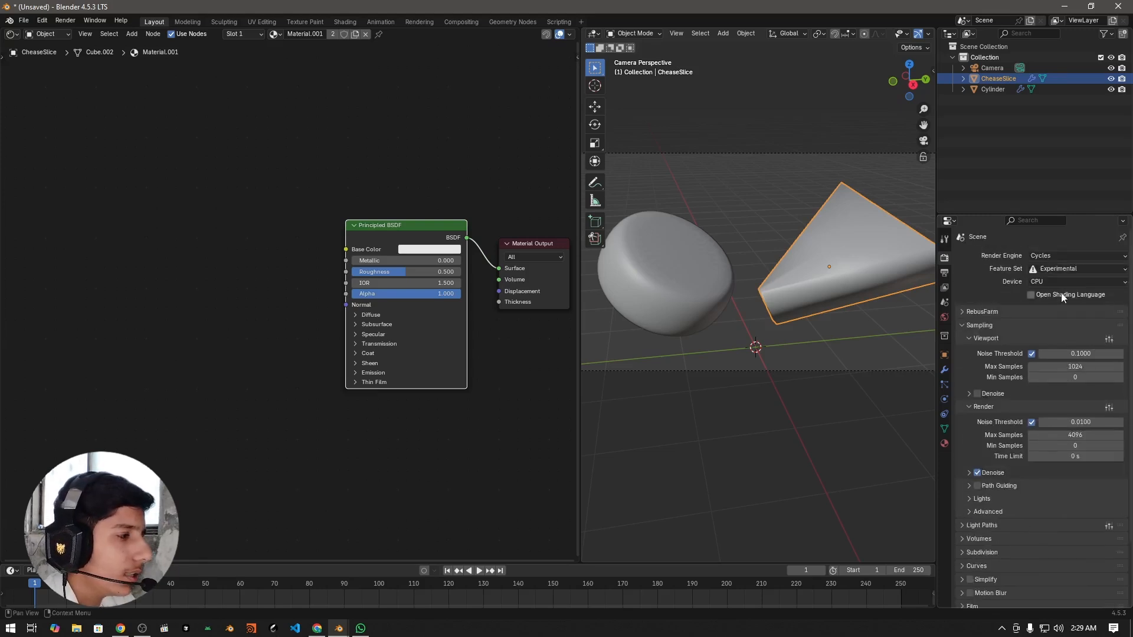
left_click(1032, 286)
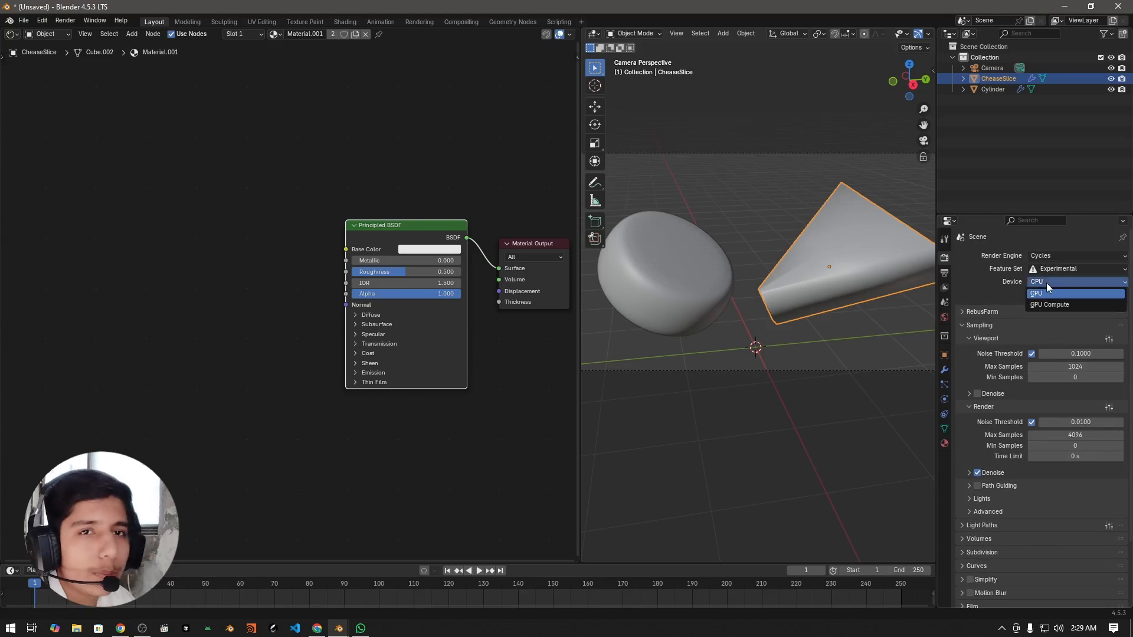
left_click(1046, 282)
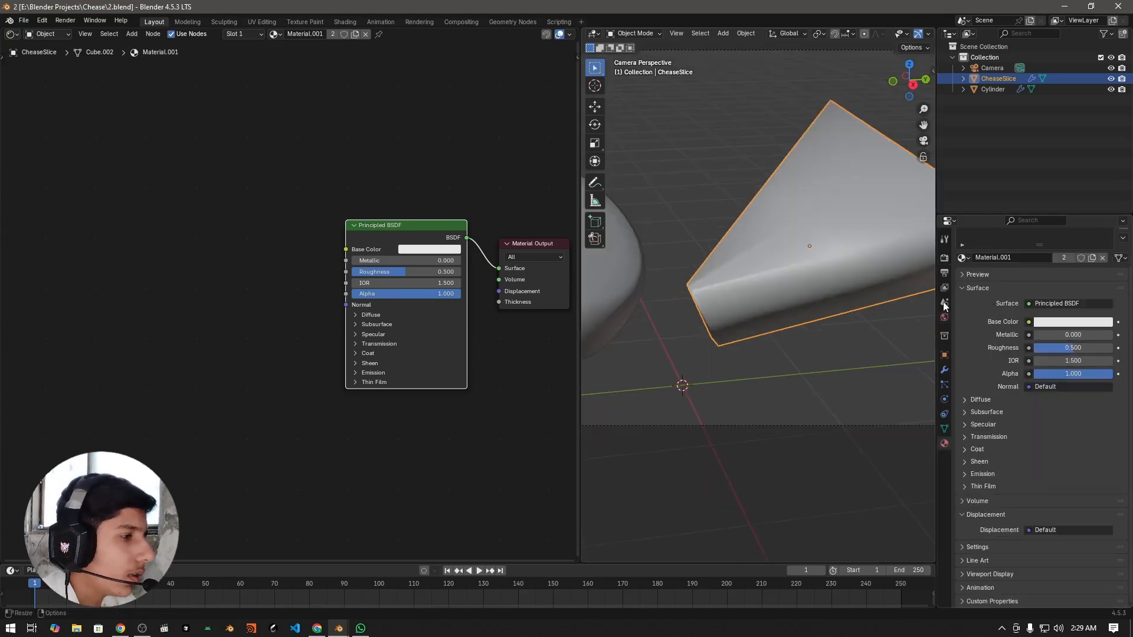
- In the settings of Material.001, set the surface displacement method to Displacement and Bump
scroll(887, 285, "down", 3)
left_click(944, 443)
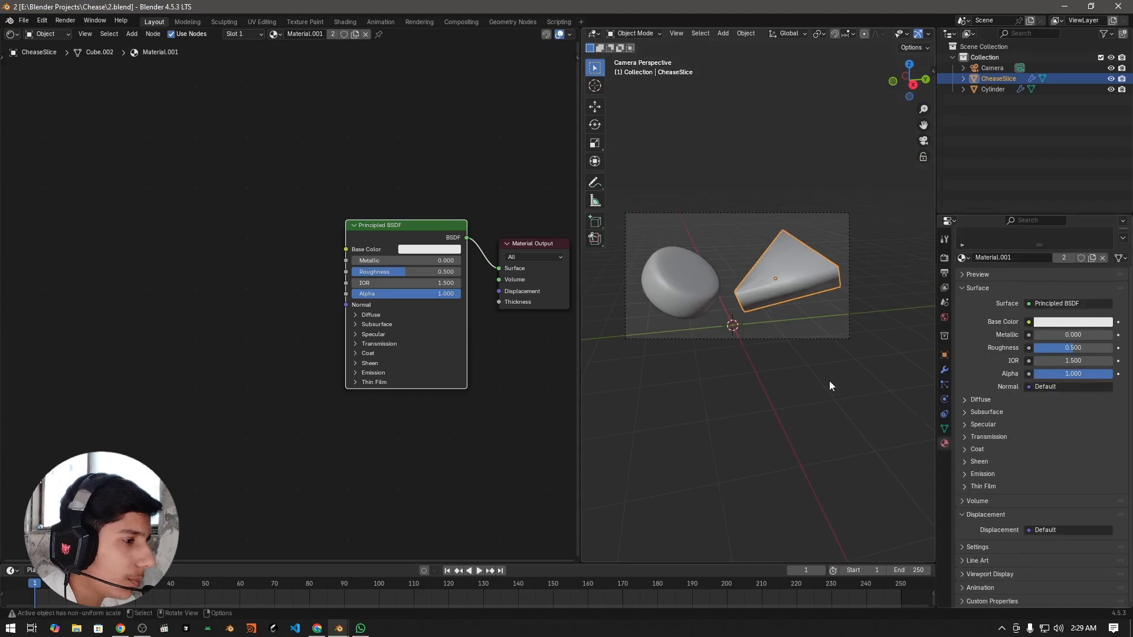
scroll(793, 258, "up", 1)
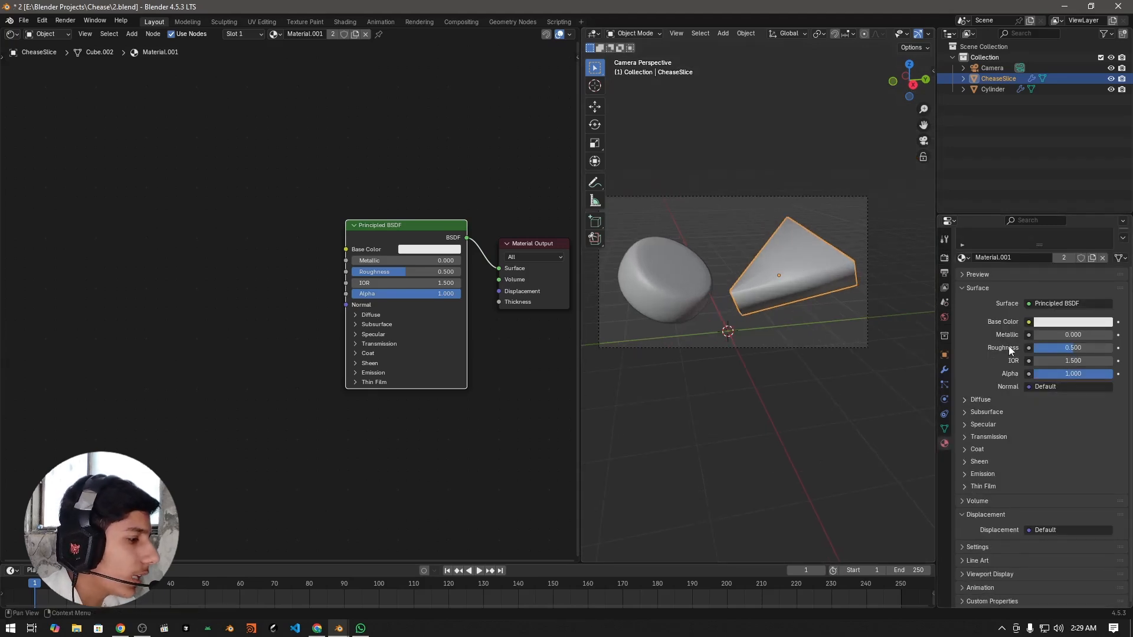
left_click(968, 552)
scroll(1029, 429, "down", 5)
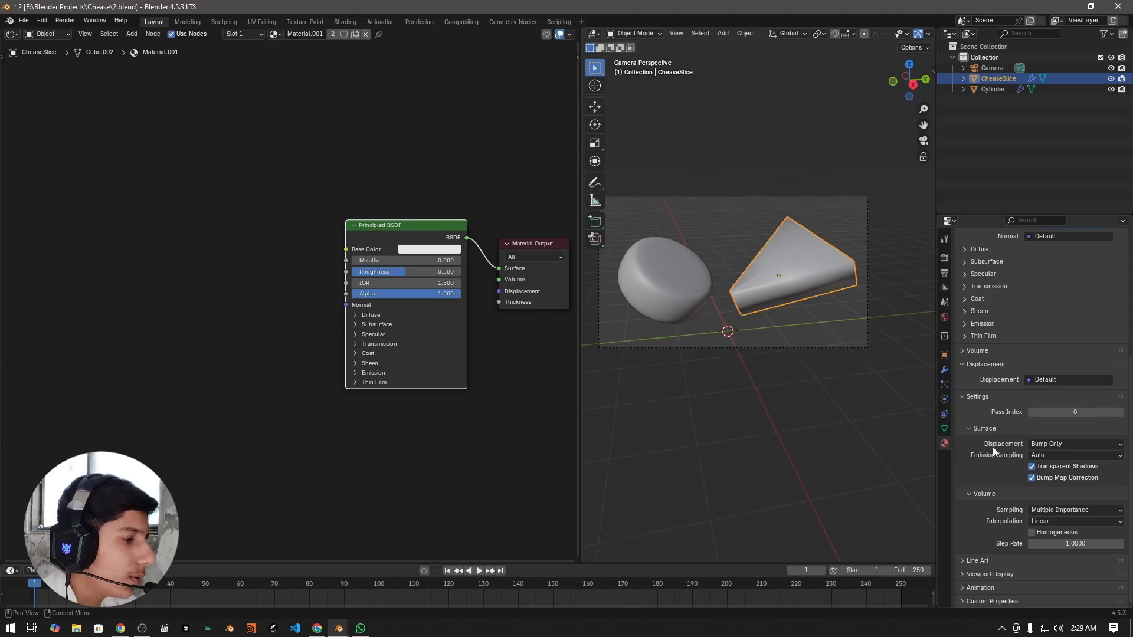
left_click(1058, 443)
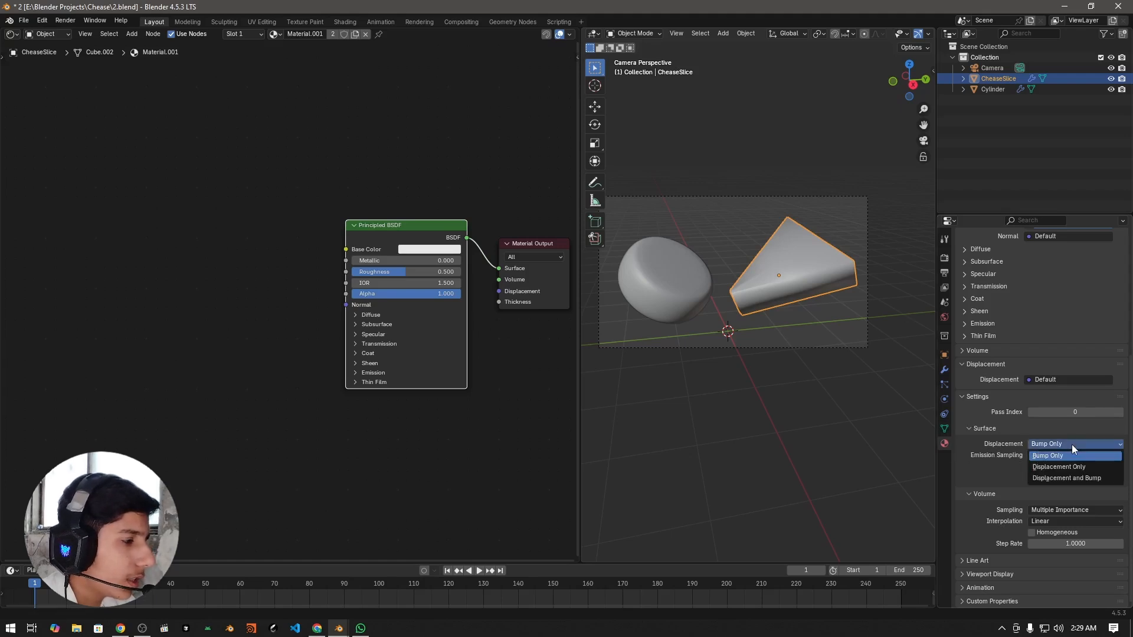
left_click(1099, 479)
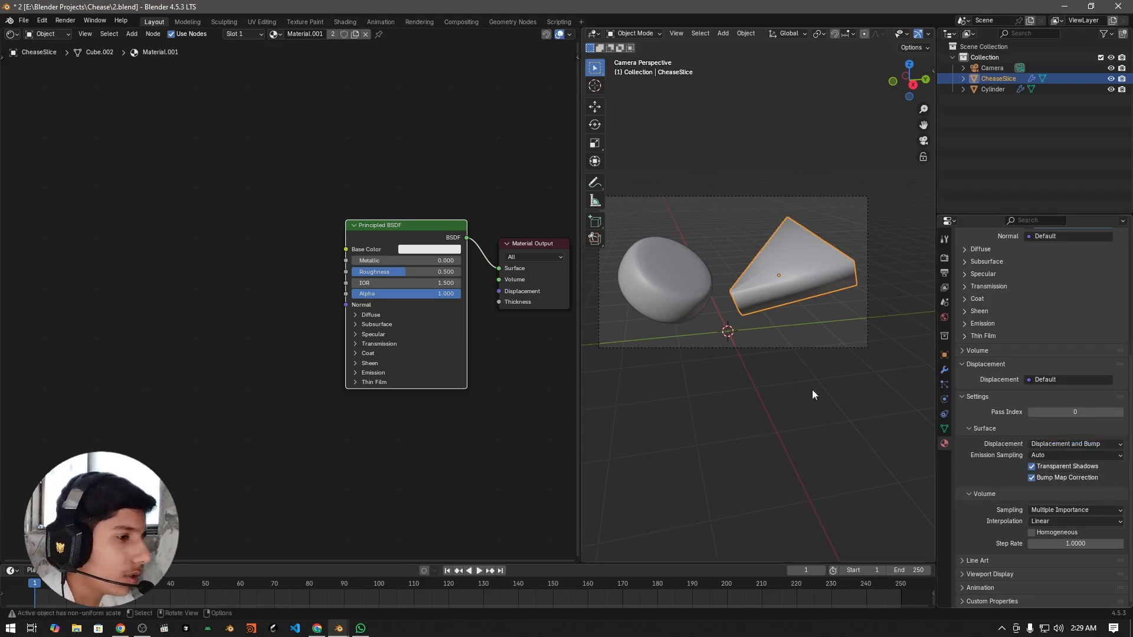
- Add a Voronoi Texture node to the wedge's material and place it before the Principled BSDF node
scroll(295, 430, "down", 1)
scroll(295, 430, "down", 2)
left_click_drag(237, 199, 481, 473)
left_click_drag(56, 134, 233, 249)
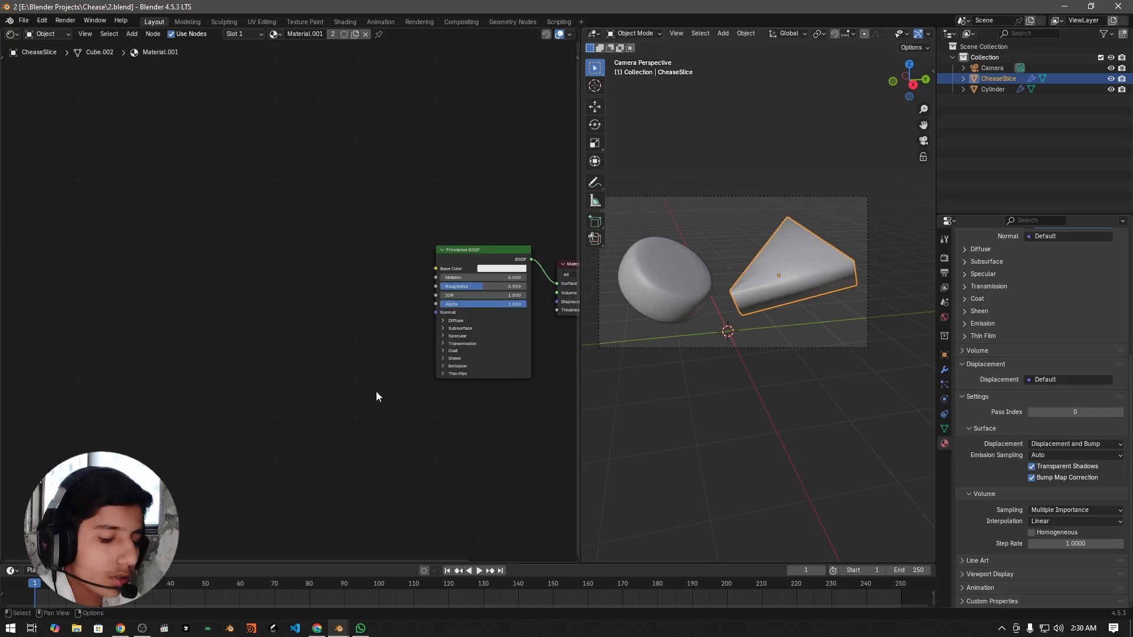
key("shift+a")
type("voro")
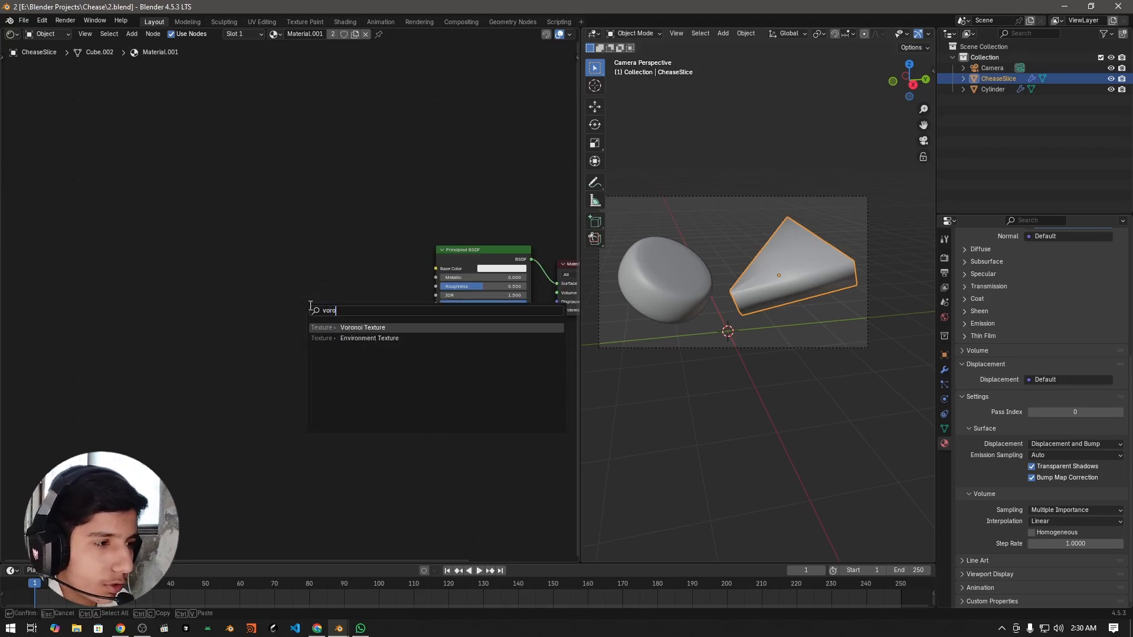
key("Return")
left_click(292, 306)
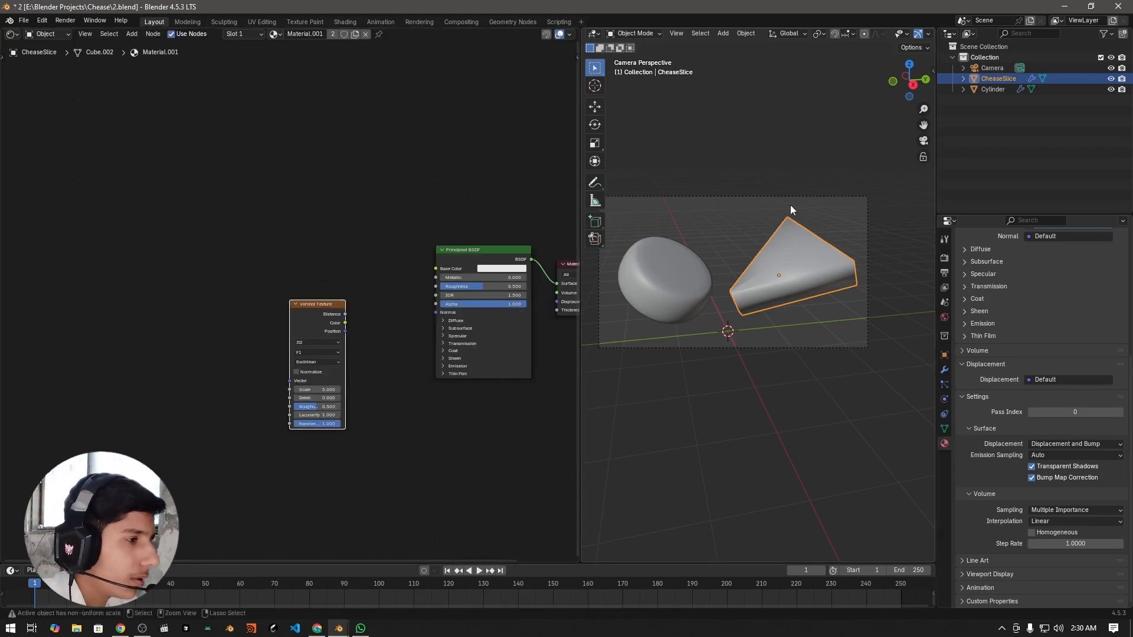
- Save the file and compare the cheese shapes in Material Preview and Solid viewport shading
key("ctrl+s")
key("z")
left_click(755, 425)
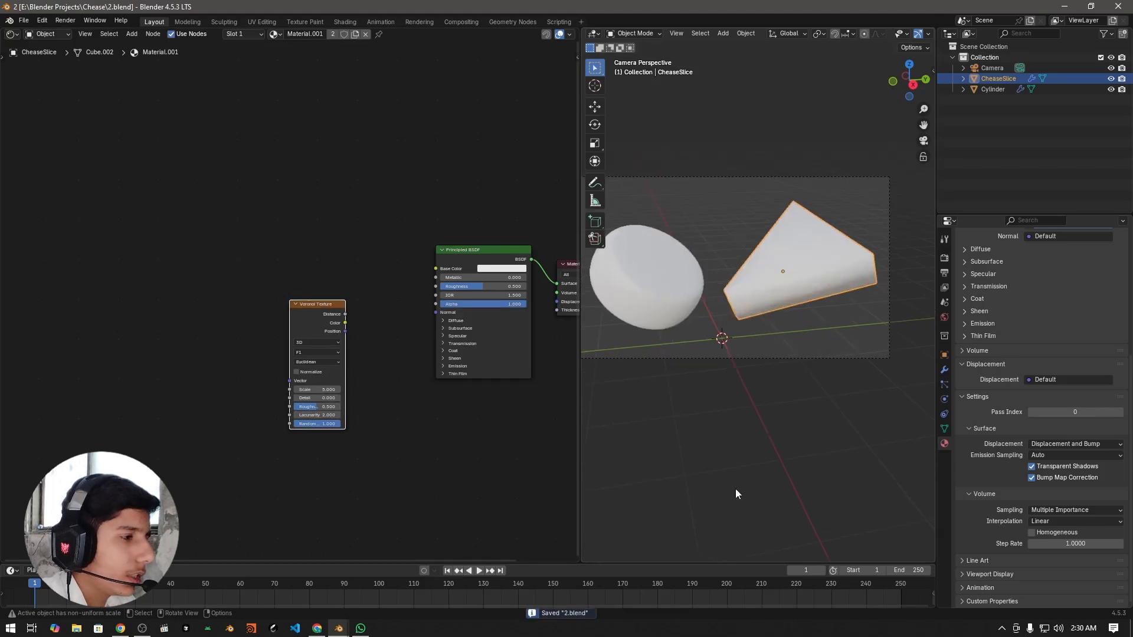
key("z")
left_click(857, 379)
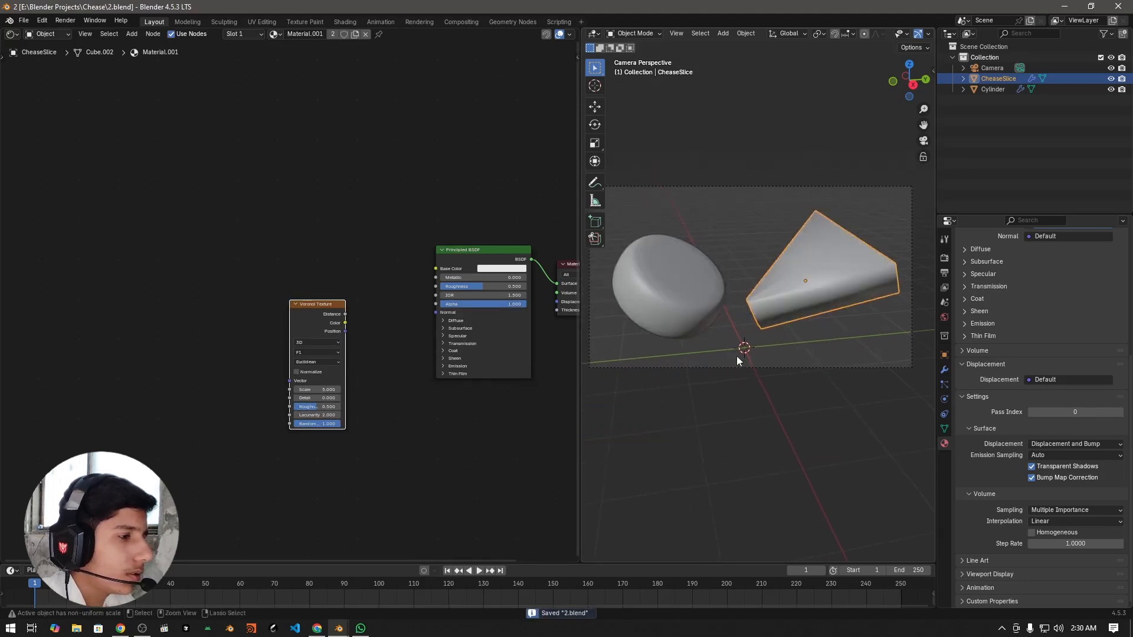
- Preview the shapes in Rendered viewport shading and turn off the scene's own lighting for that preview
key("z")
left_click(754, 185)
scroll(745, 264, "up", 2)
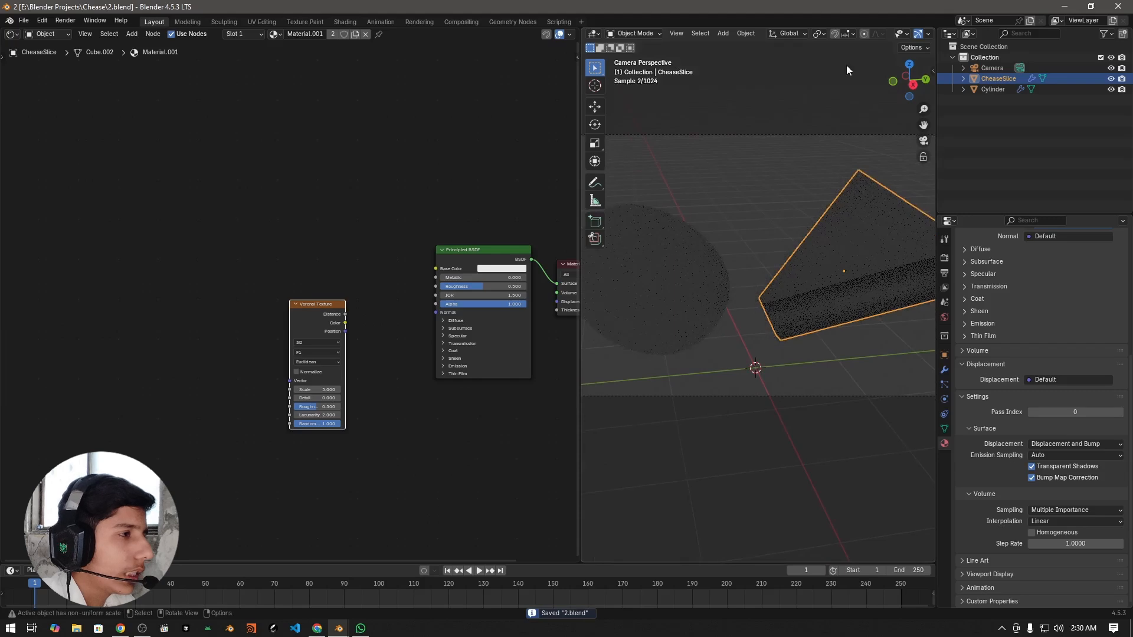
scroll(859, 35, "down", 3)
scroll(859, 35, "down", 1)
left_click(914, 34)
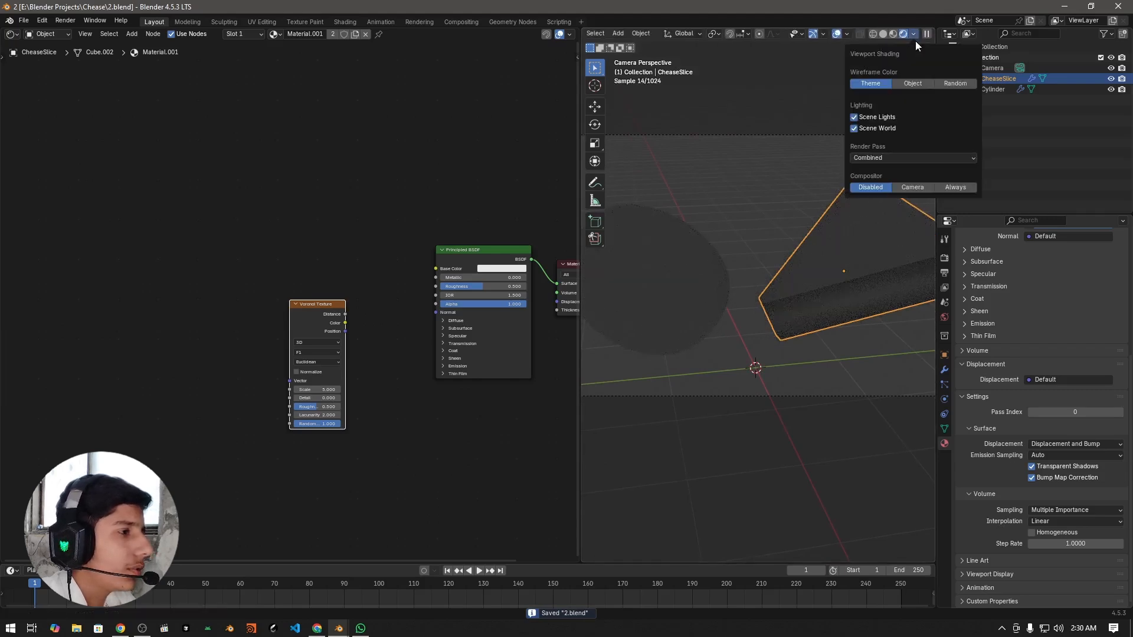
left_click(879, 119)
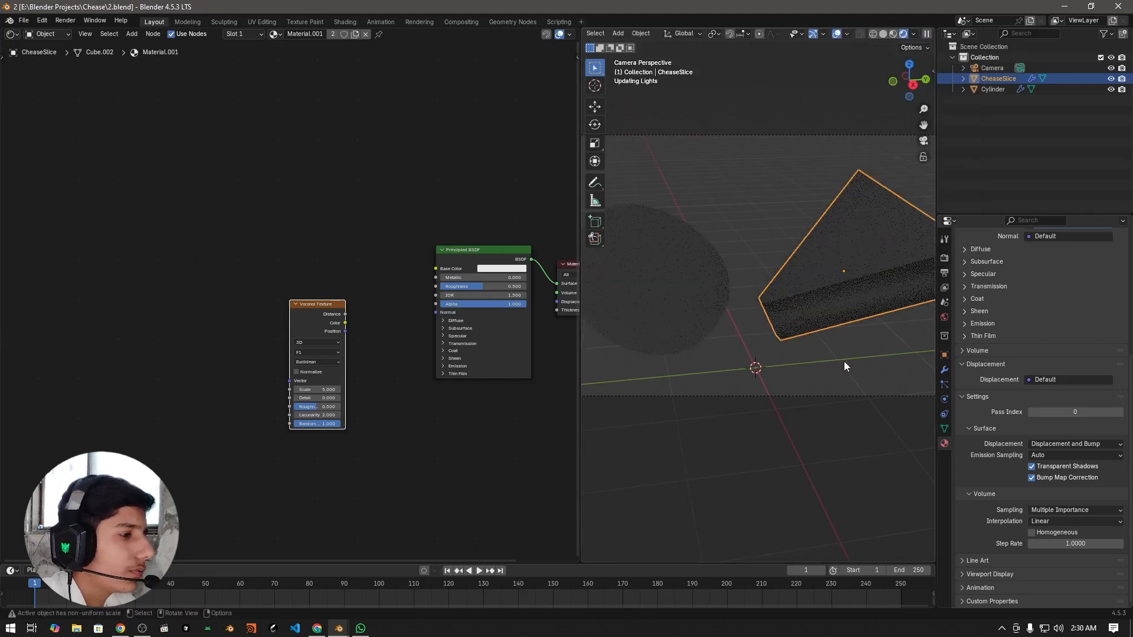
scroll(854, 361, "down", 3)
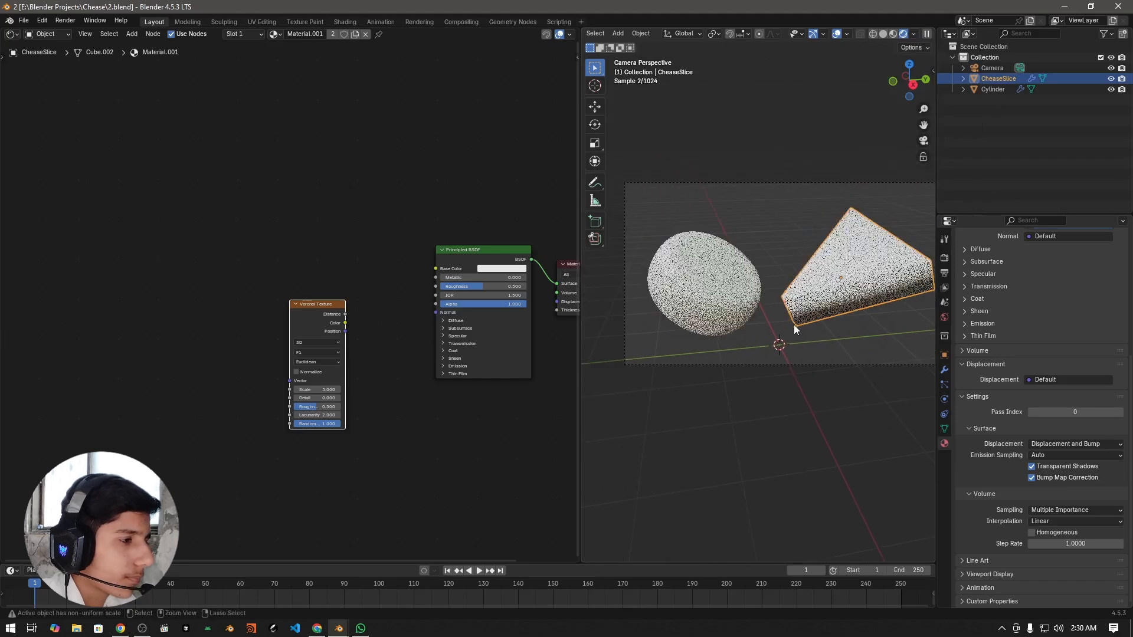
- Save the file and switch the viewport to Material Preview shading
key("ctrl+s")
key("z")
left_click(806, 430)
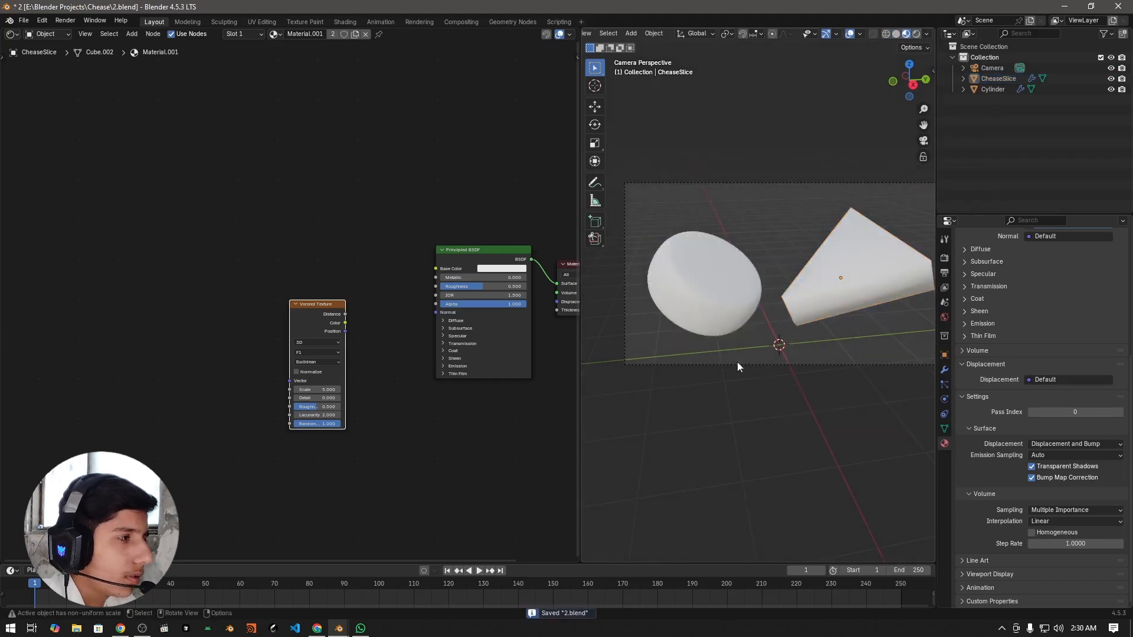
- Preview the Voronoi Texture's Distance output directly on the cheese shapes
scroll(767, 363, "up", 2)
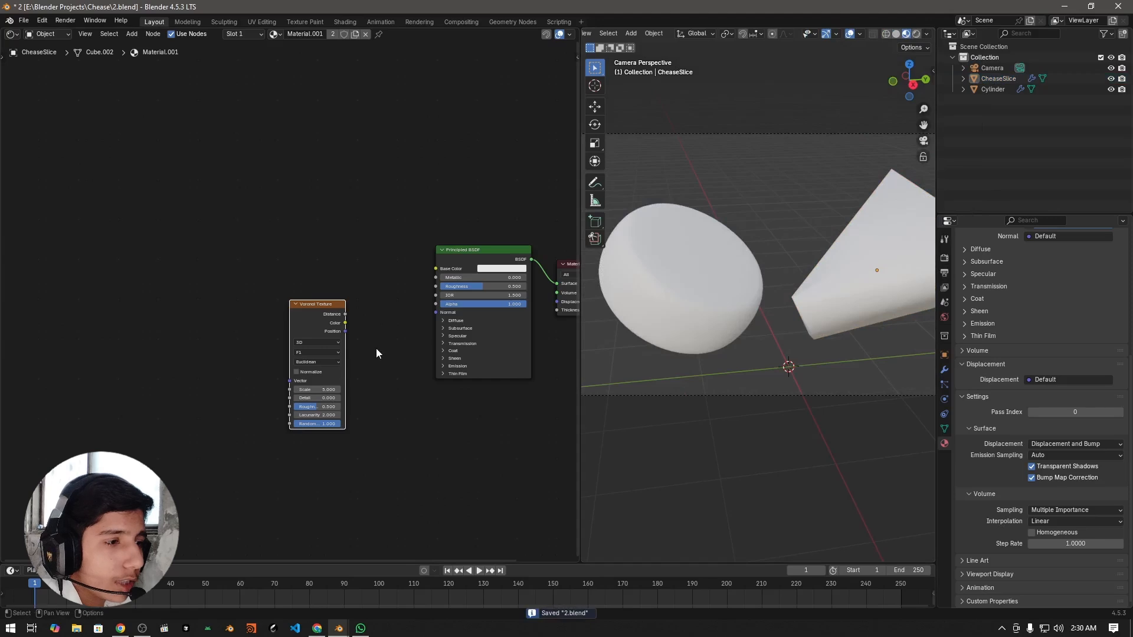
scroll(377, 348, "up", 1)
middle_click_drag(444, 380, 429, 372)
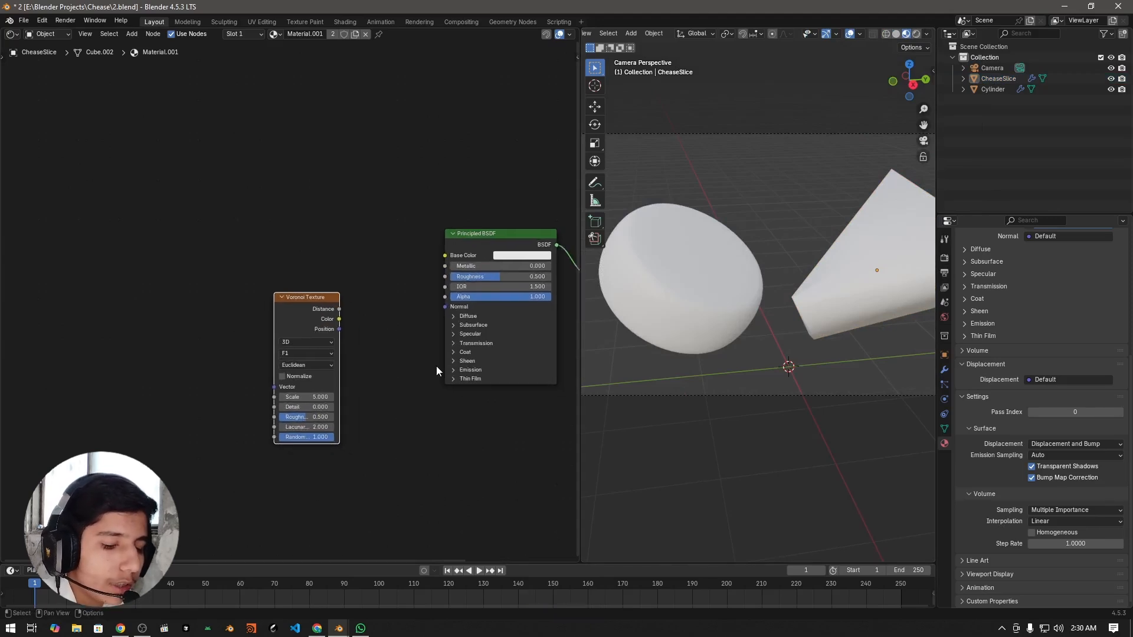
left_click(309, 309, "ctrl+shift")
key("g")
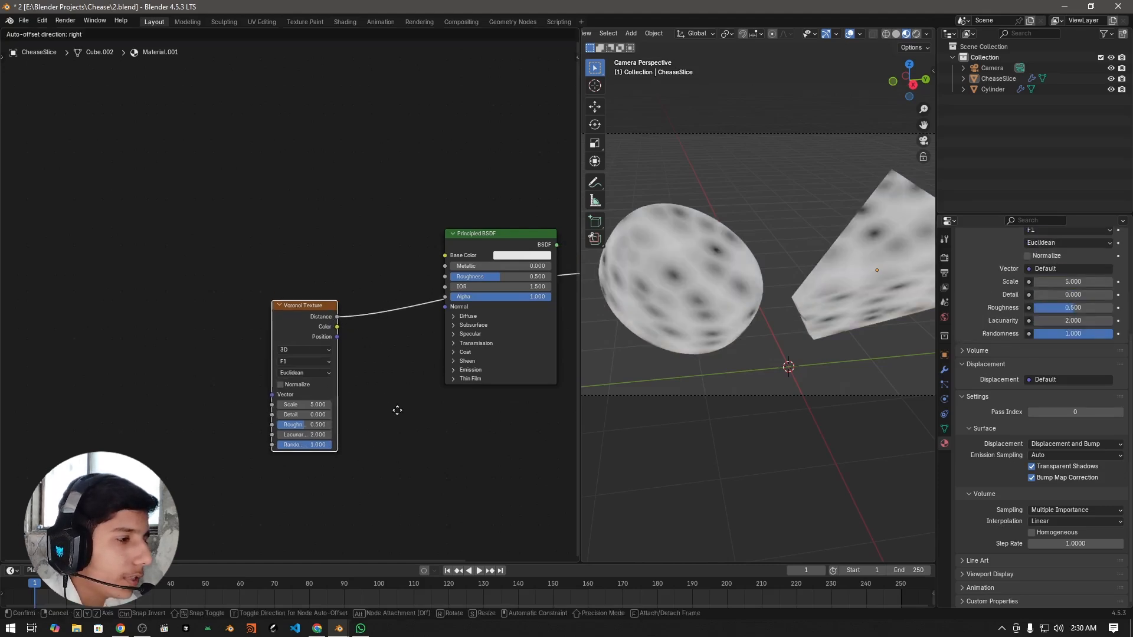
left_click(401, 399)
- Examine the Voronoi spot pattern on the wedge and the round cheese
scroll(788, 351, "up", 1)
scroll(839, 355, "down", 2)
middle_click_drag(839, 356, 773, 361, "shift")
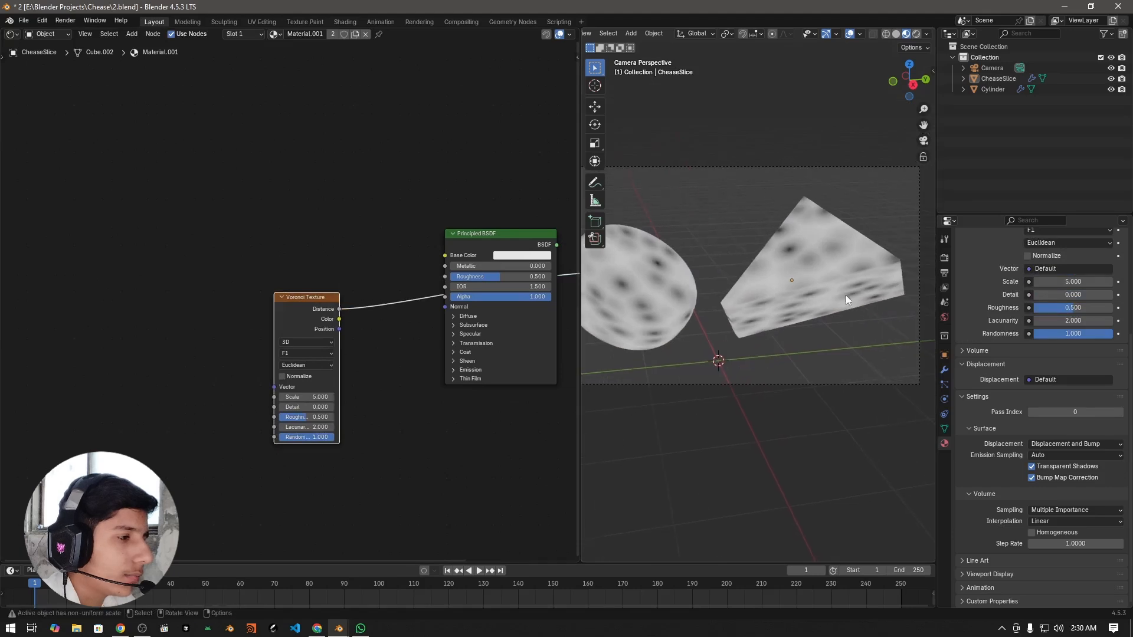
scroll(490, 345, "up", 2)
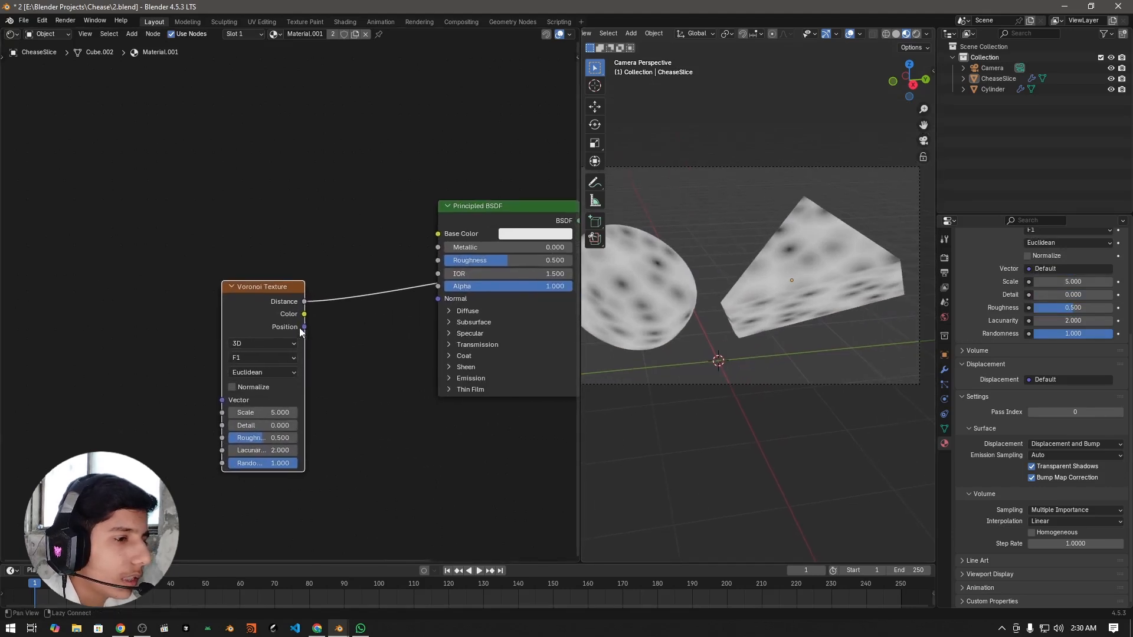
scroll(837, 292, "up", 2)
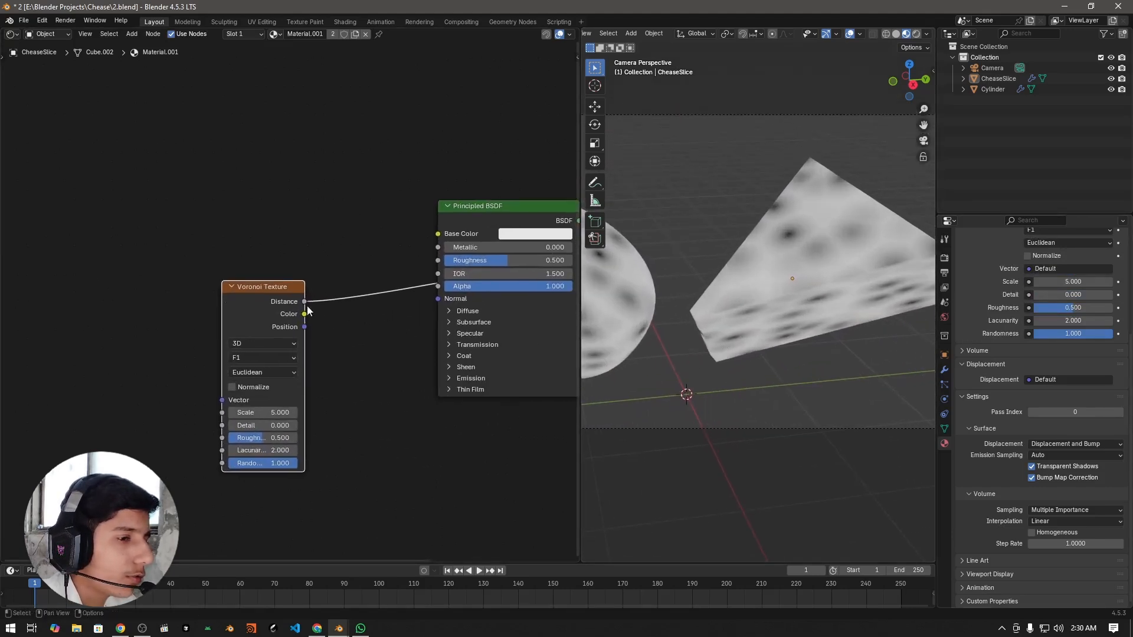
scroll(822, 294, "down", 2)
middle_click_drag(768, 328, 855, 361, "shift")
scroll(735, 347, "up", 3)
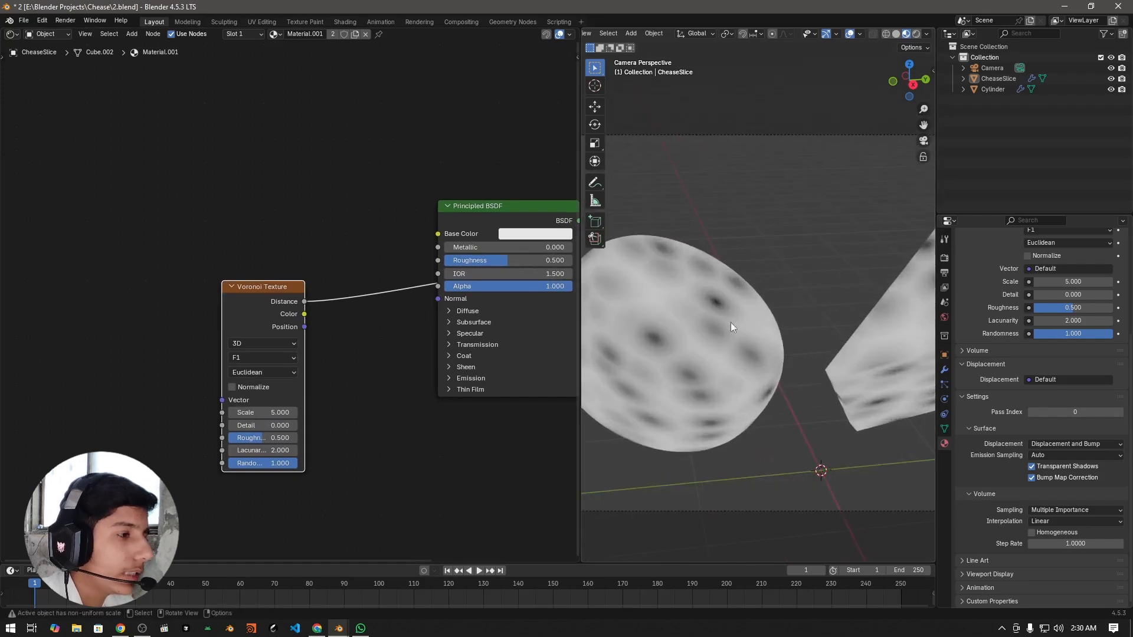
scroll(746, 306, "down", 3)
middle_click_drag(815, 321, 747, 318, "shift")
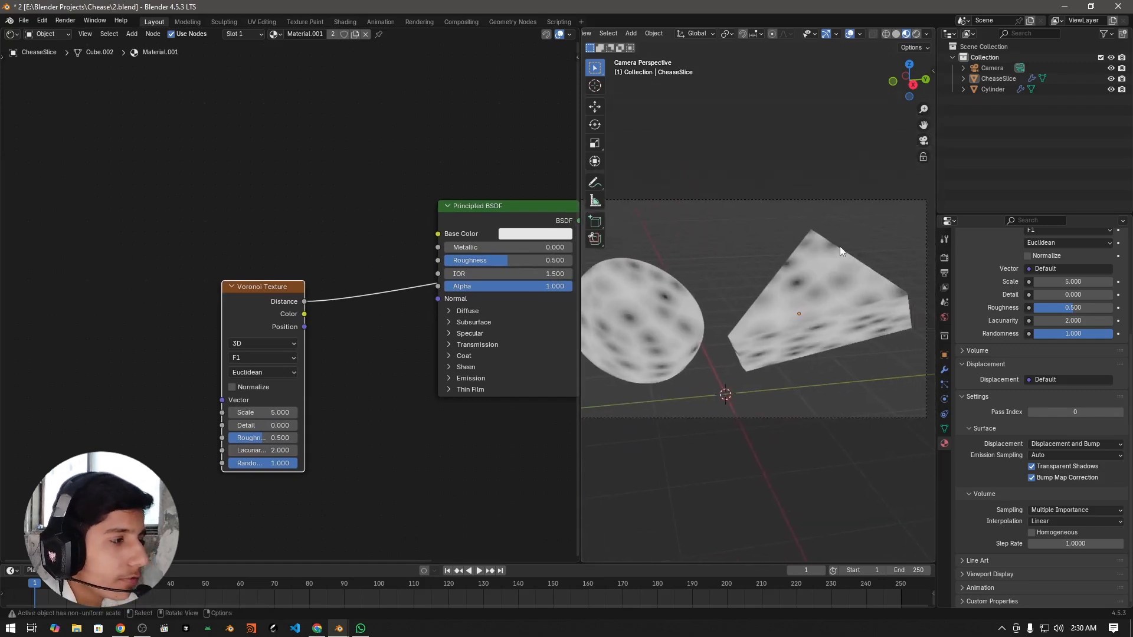
scroll(840, 242, "up", 1)
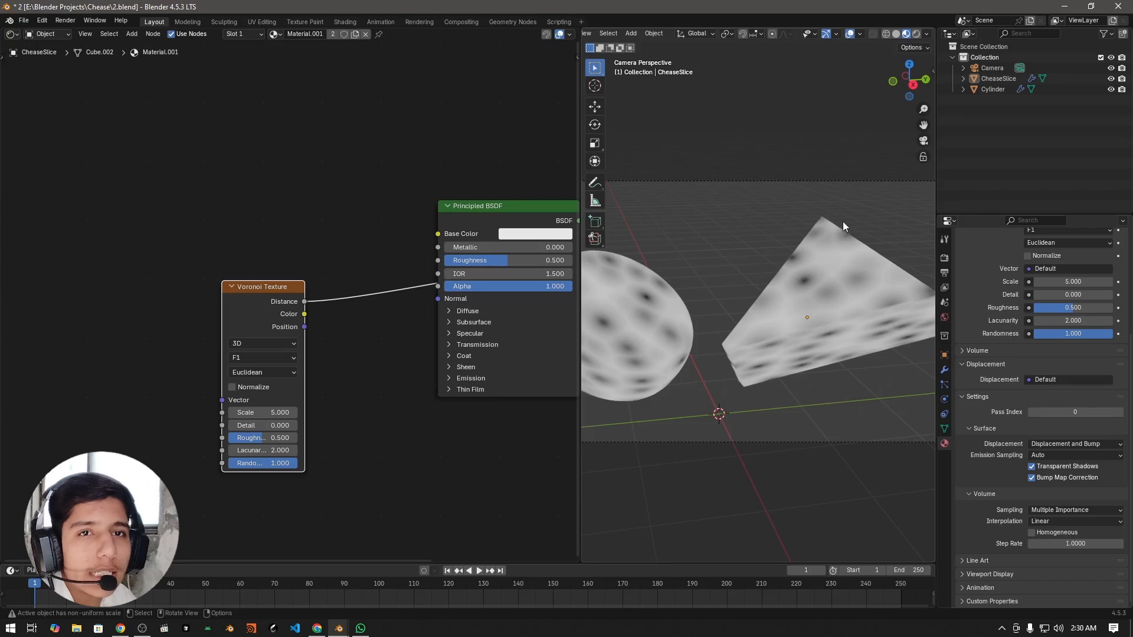
scroll(324, 263, "down", 2)
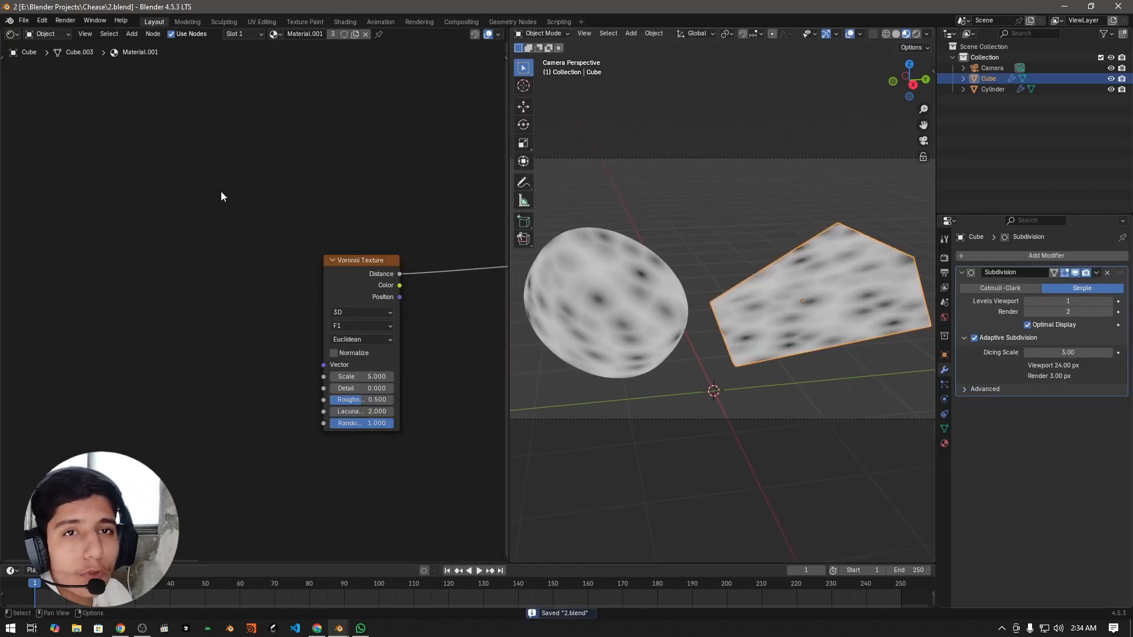
- Add connected Texture Coordinate and Mapping nodes to the Voronoi Texture node
left_click(348, 272)
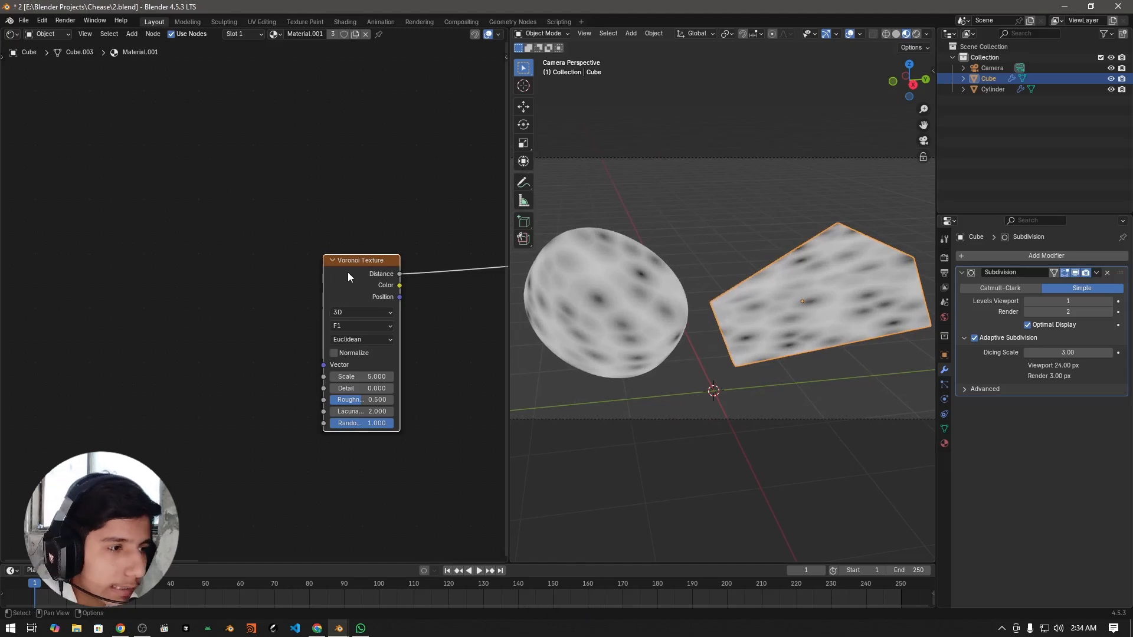
scroll(348, 272, "down", 2)
key("g")
right_click(430, 313)
middle_click_drag(296, 195, 392, 215)
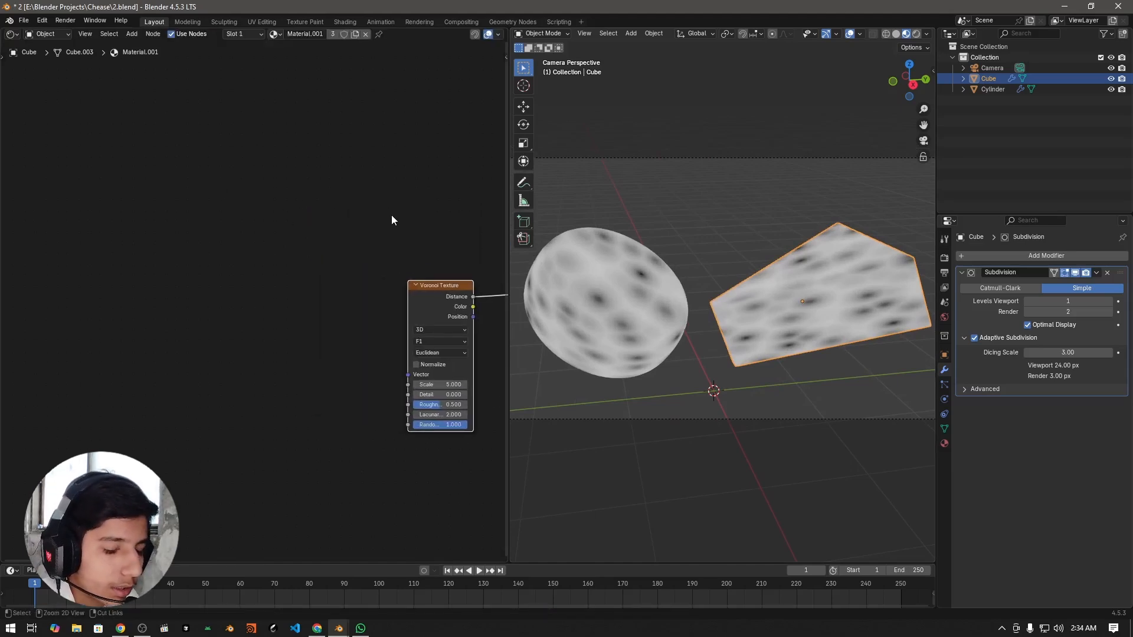
key("ctrl+t")
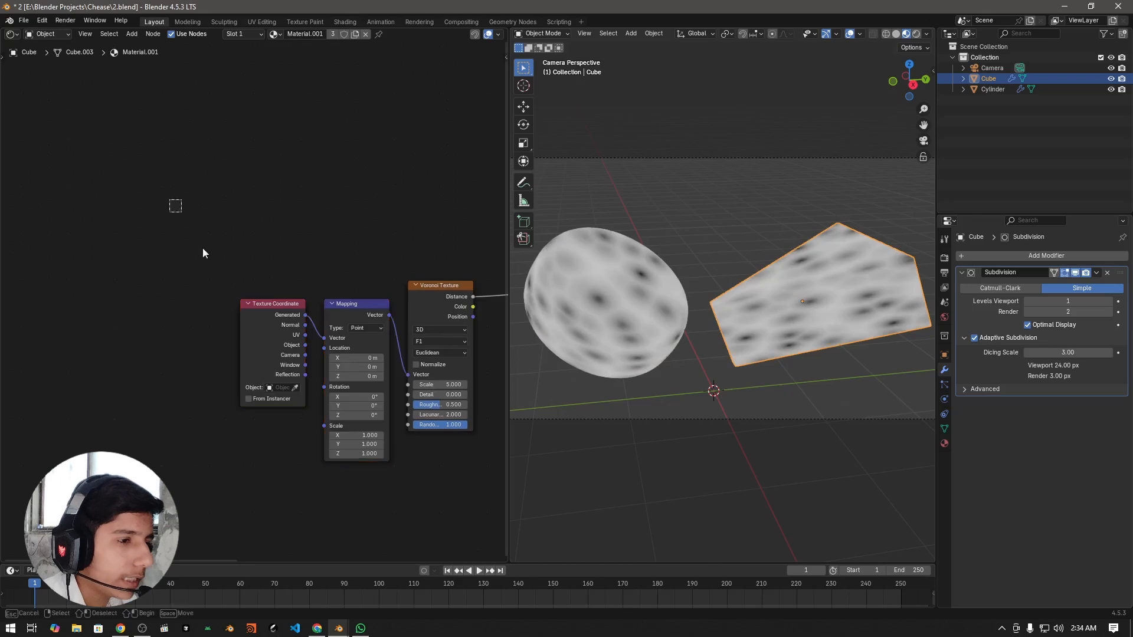
left_click(299, 169)
scroll(374, 217, "up", 2)
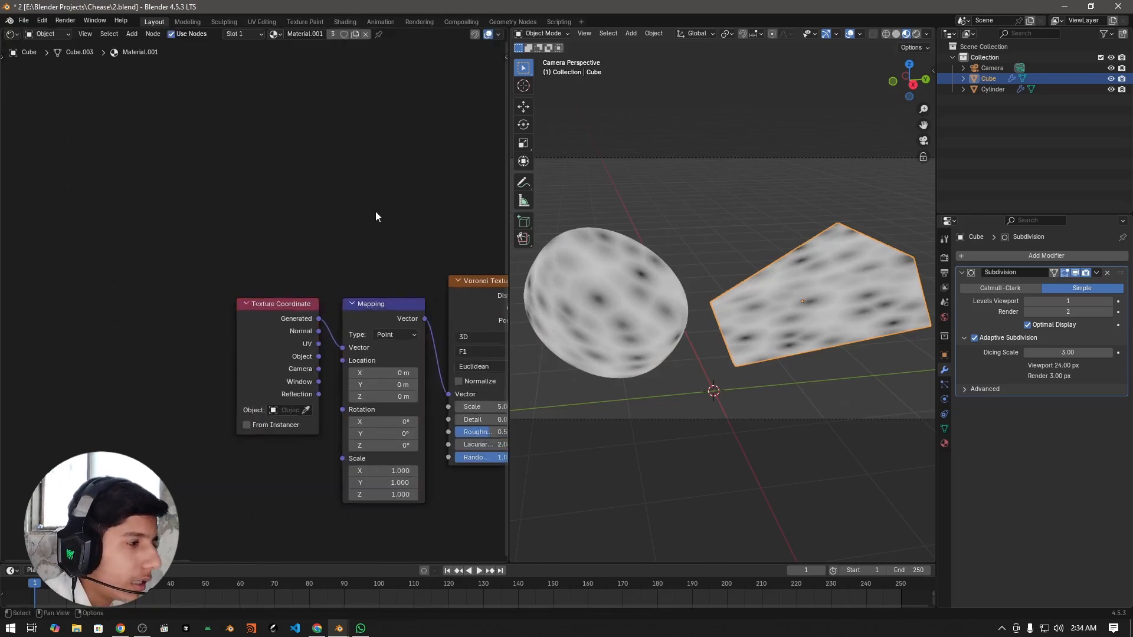
middle_click_drag(424, 221, 408, 216)
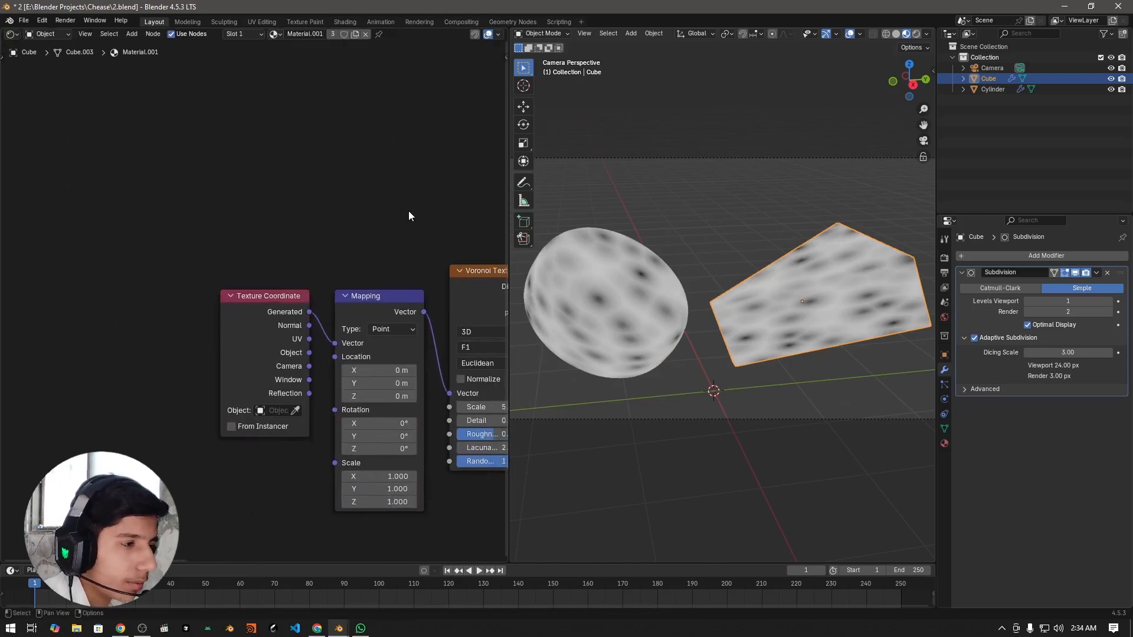
- Delete the Mapping node while keeping the Texture Coordinate linked to the Voronoi Texture's Vector input
left_click(379, 302)
middle_click_drag(433, 365, 388, 348)
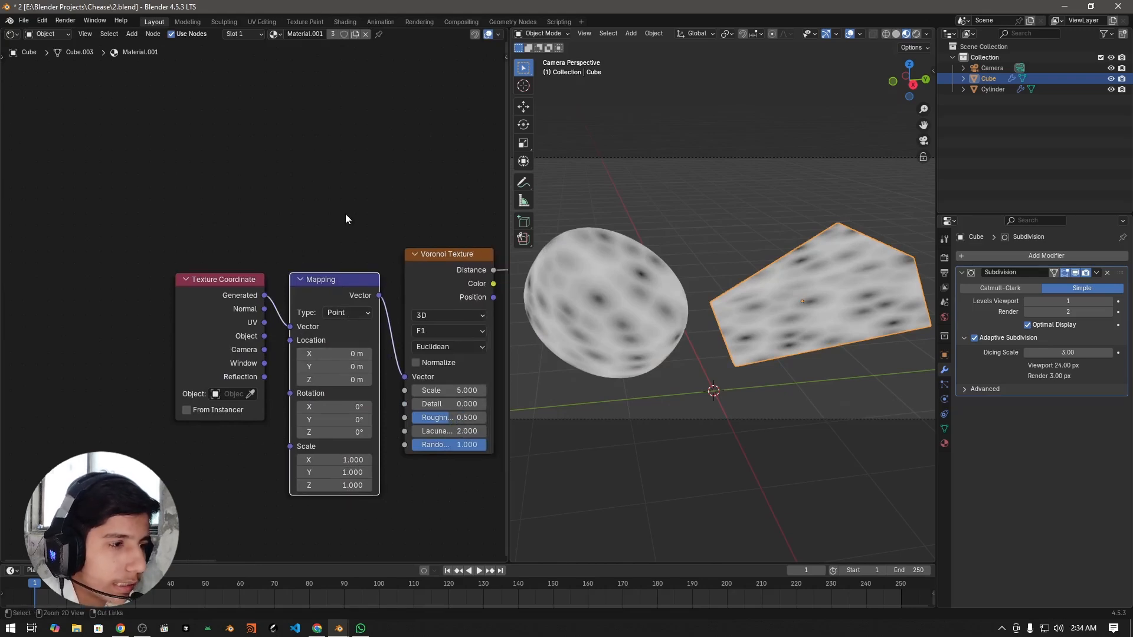
key("ctrl+x")
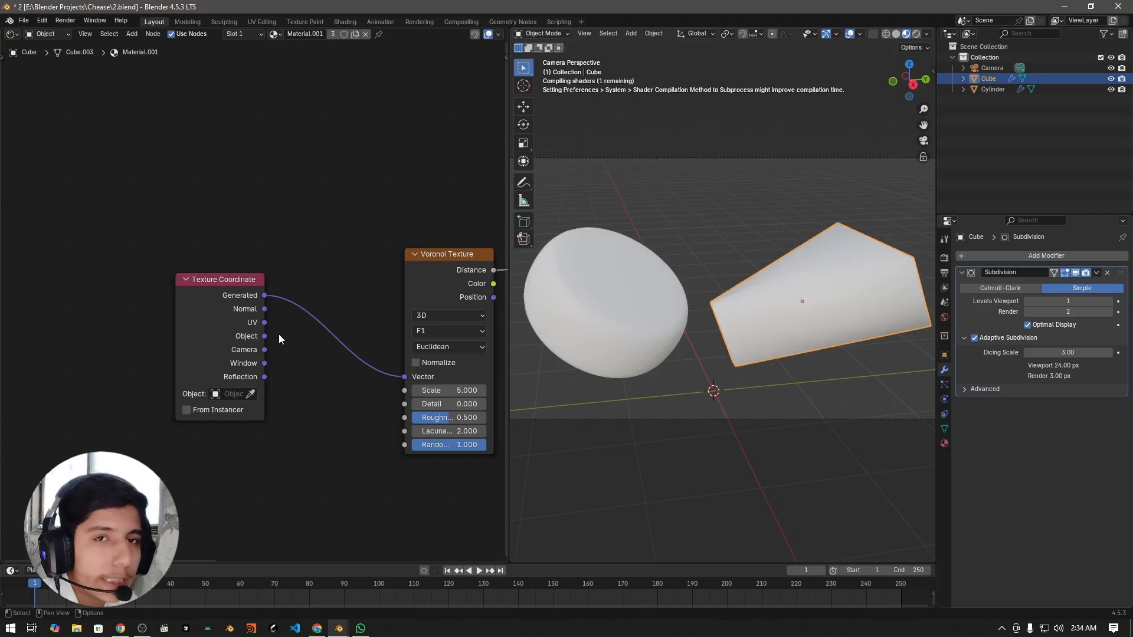
left_click_drag(285, 302, 336, 436)
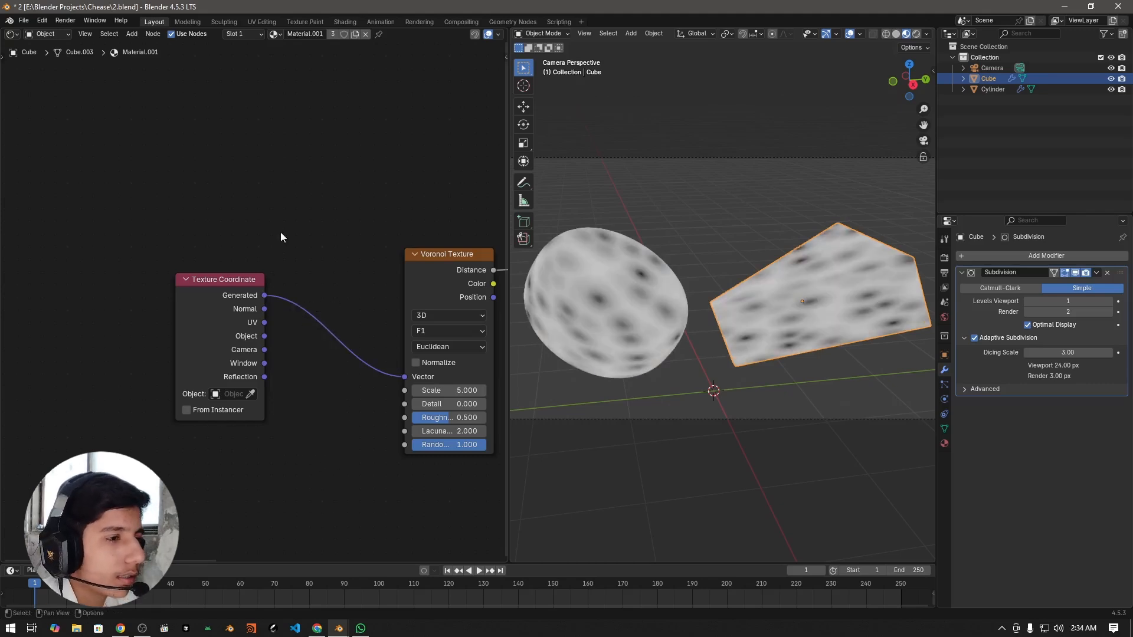
left_click_drag(292, 289, 349, 472)
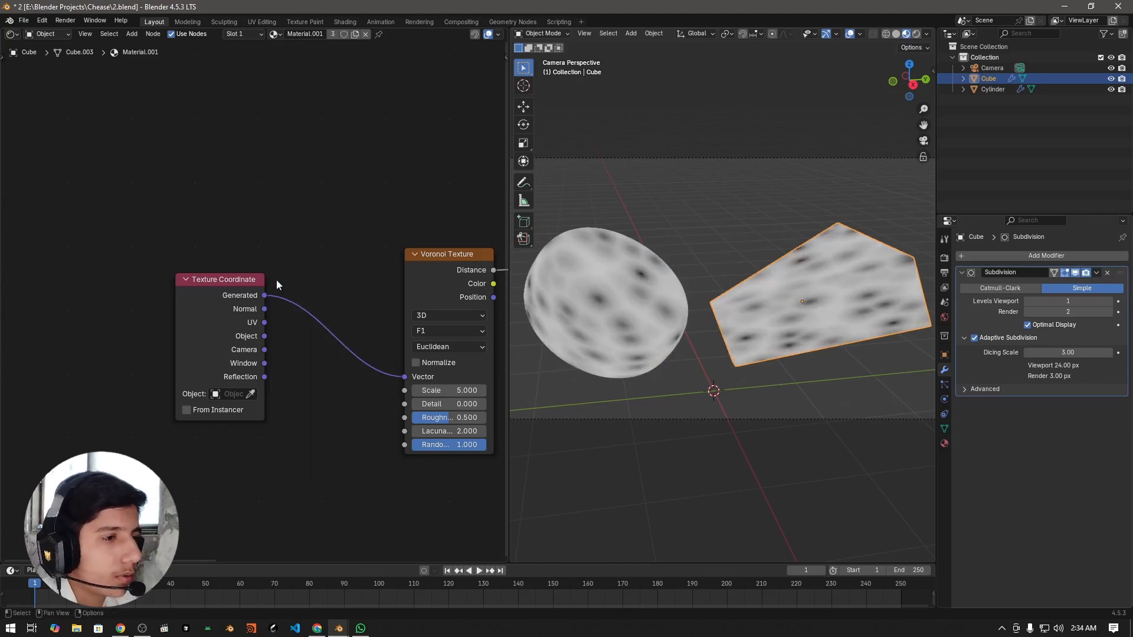
left_click_drag(214, 286, 187, 306)
right_click(187, 306)
left_click_drag(460, 266, 442, 221)
right_click(442, 221)
scroll(335, 348, "up", 2)
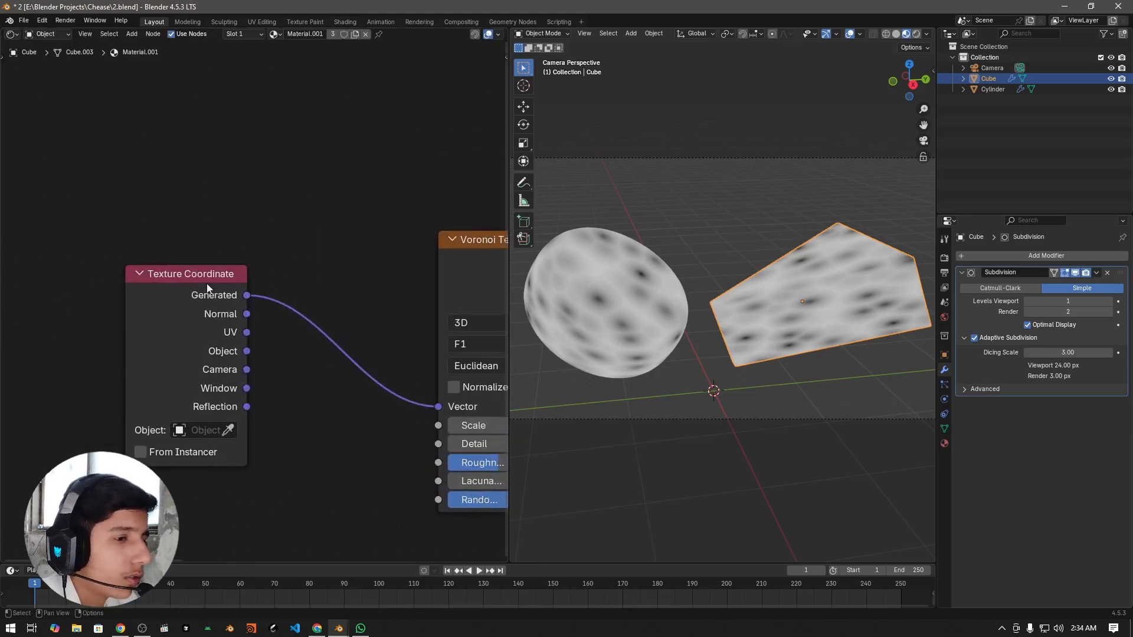
left_click_drag(247, 295, 338, 144)
right_click(339, 145)
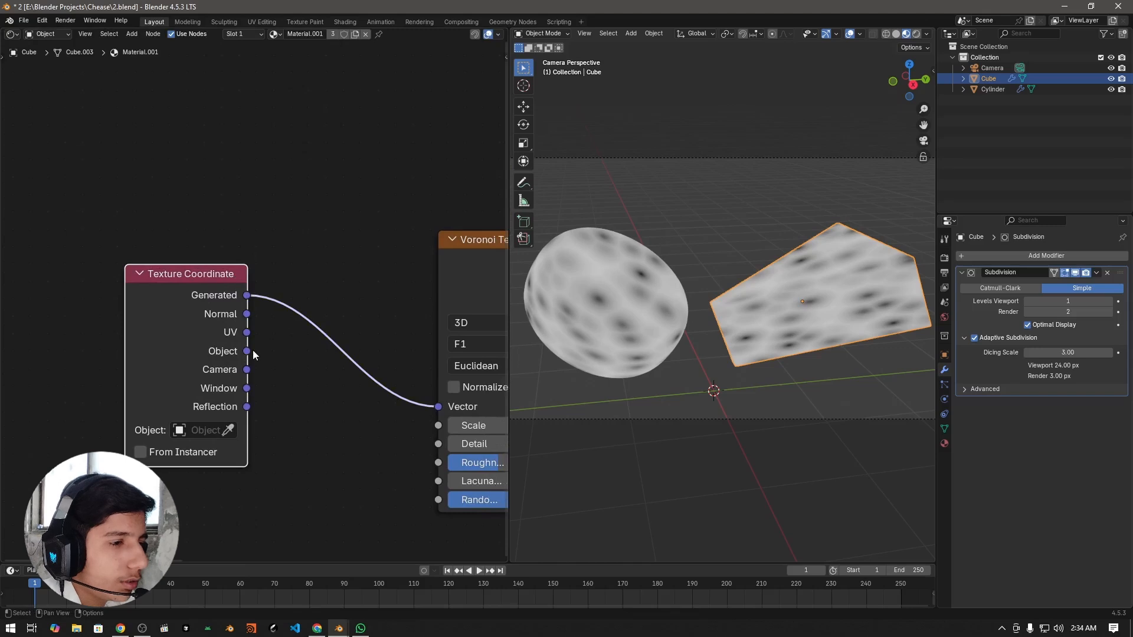
- Connect the Texture Coordinate's Object output to the Vector input of the Voronoi Texture
left_click_drag(250, 351, 437, 406)
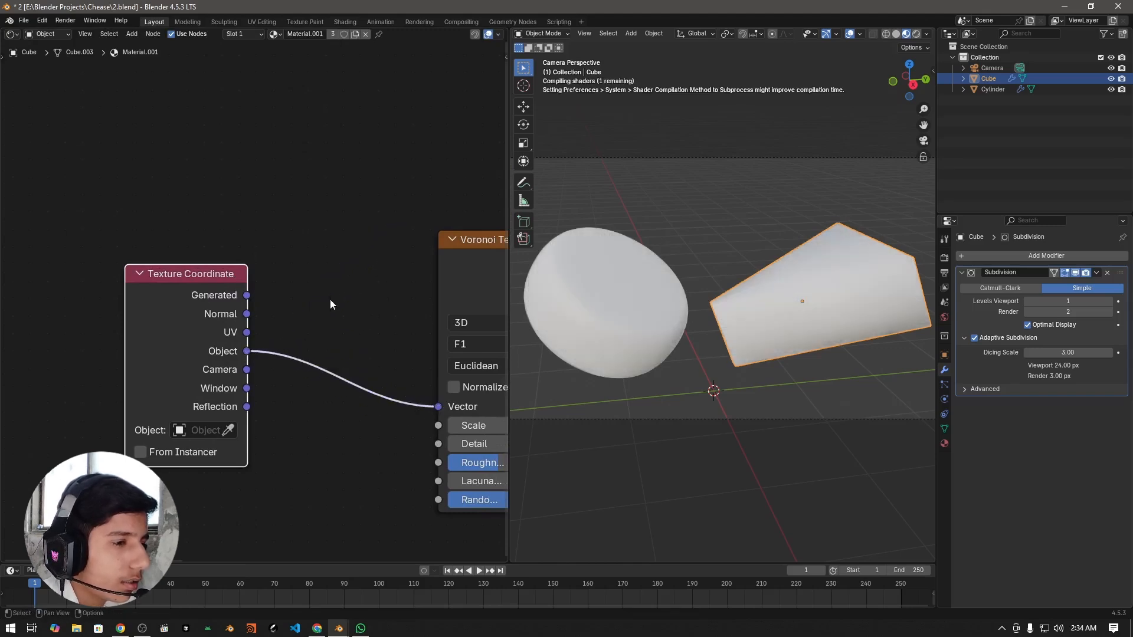
left_click(331, 299)
scroll(327, 330, "down", 3)
left_click_drag(281, 454, 354, 215)
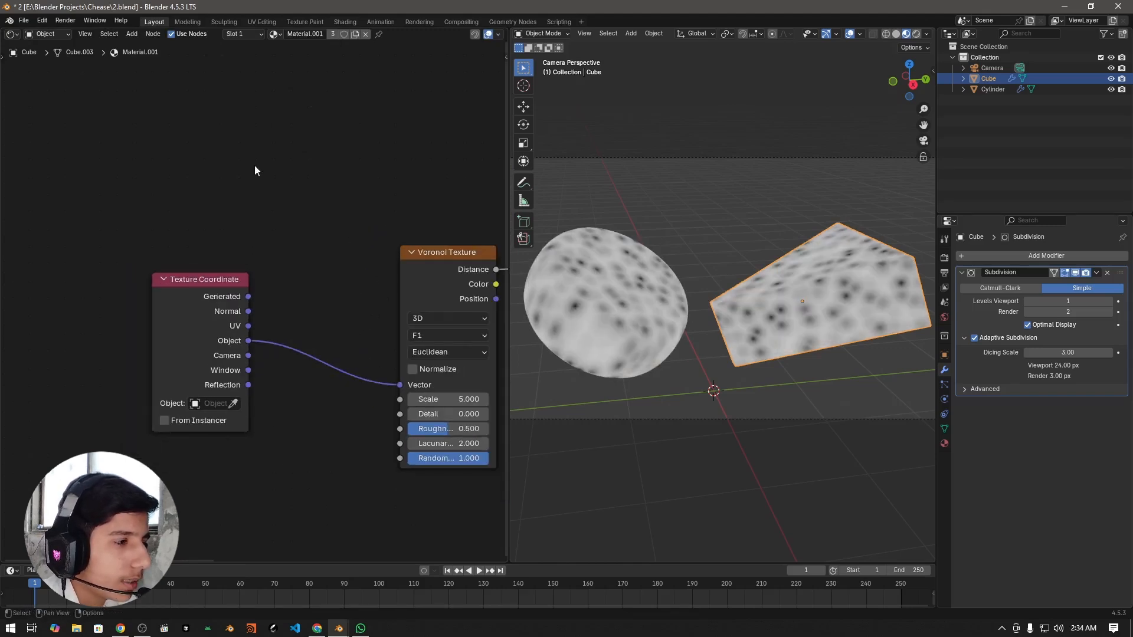
middle_click_drag(442, 225, 347, 237)
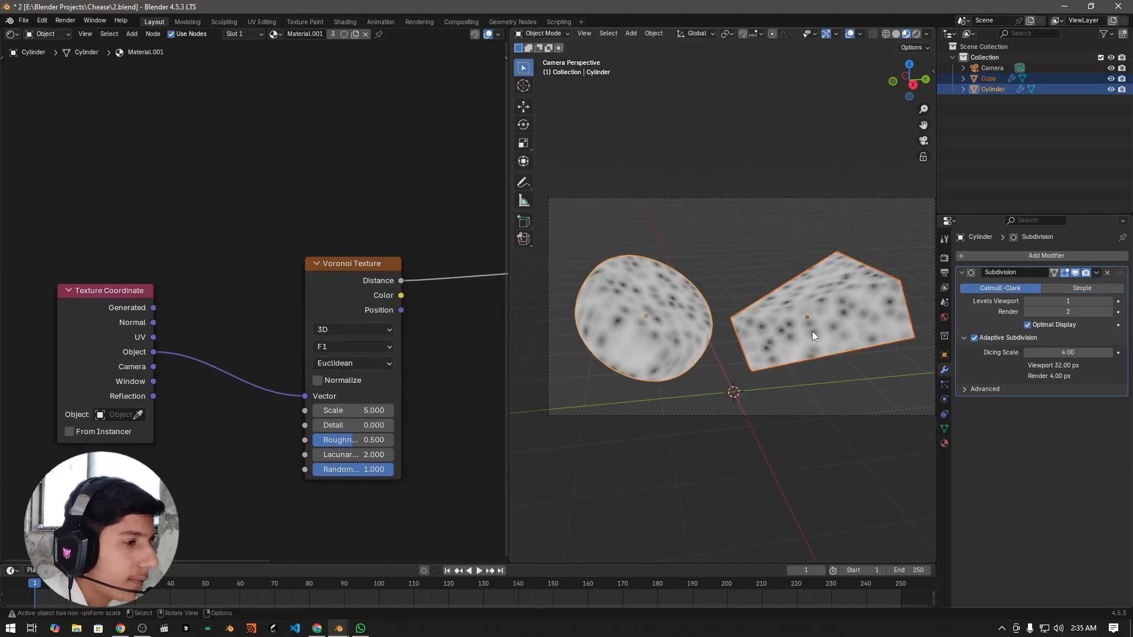
- Apply the scale of the selected cylinder and cube cheese shapes, deselect them and save the file
key("ctrl+a")
left_click(812, 331)
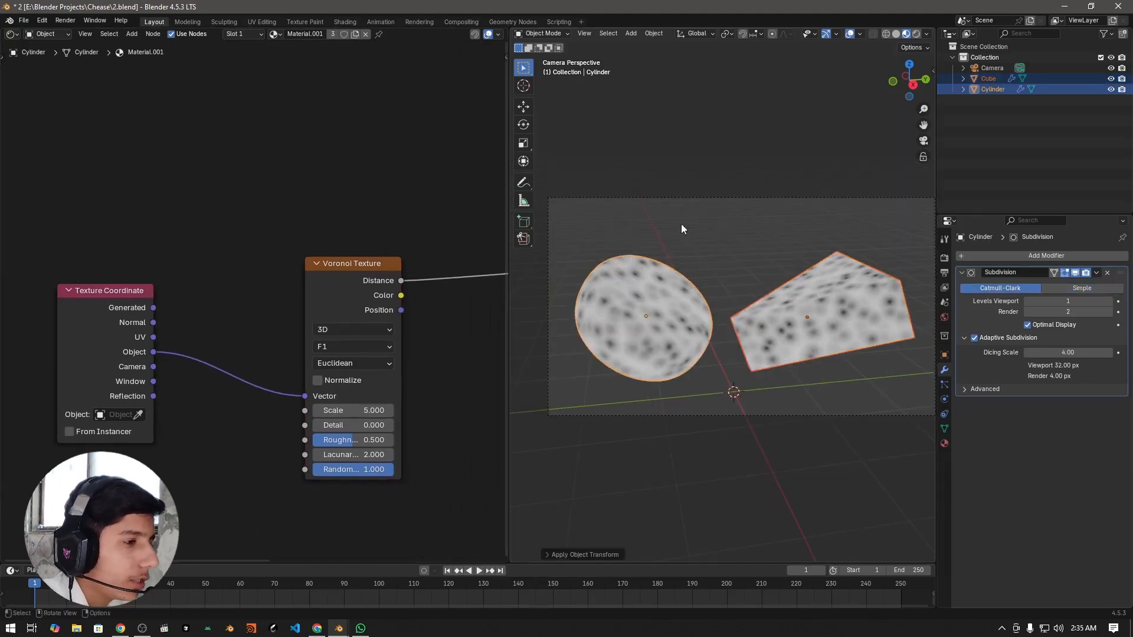
left_click(758, 265)
key("ctrl+s")
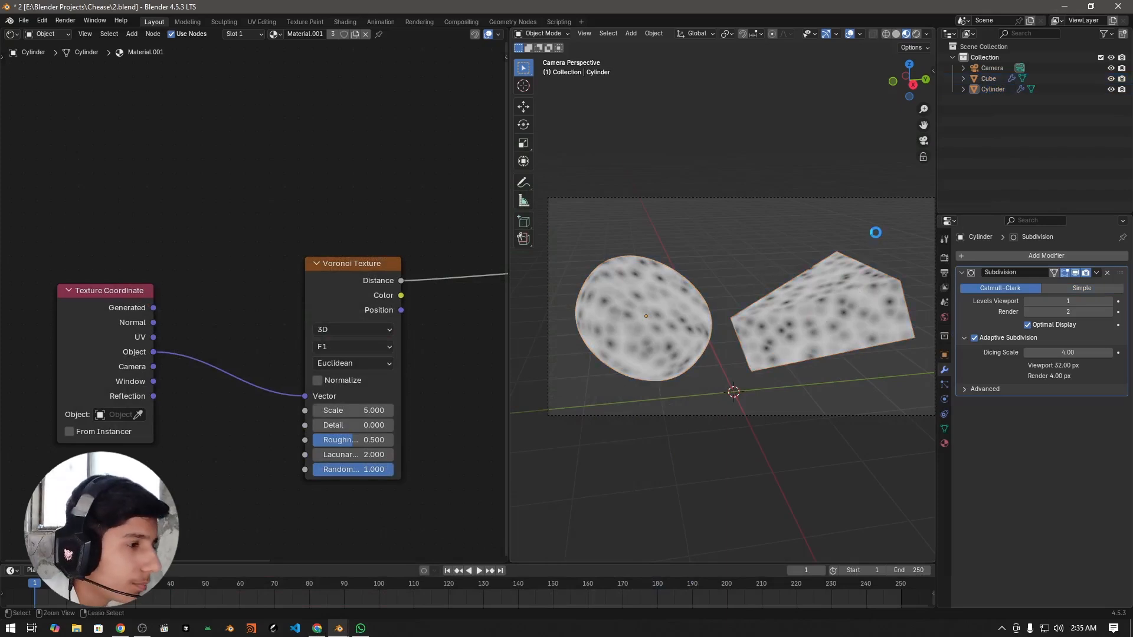
- Undo the scale application on the cylinder and cube, deselect them and compare the Voronoi pattern on both shapes
scroll(697, 318, "up", 2)
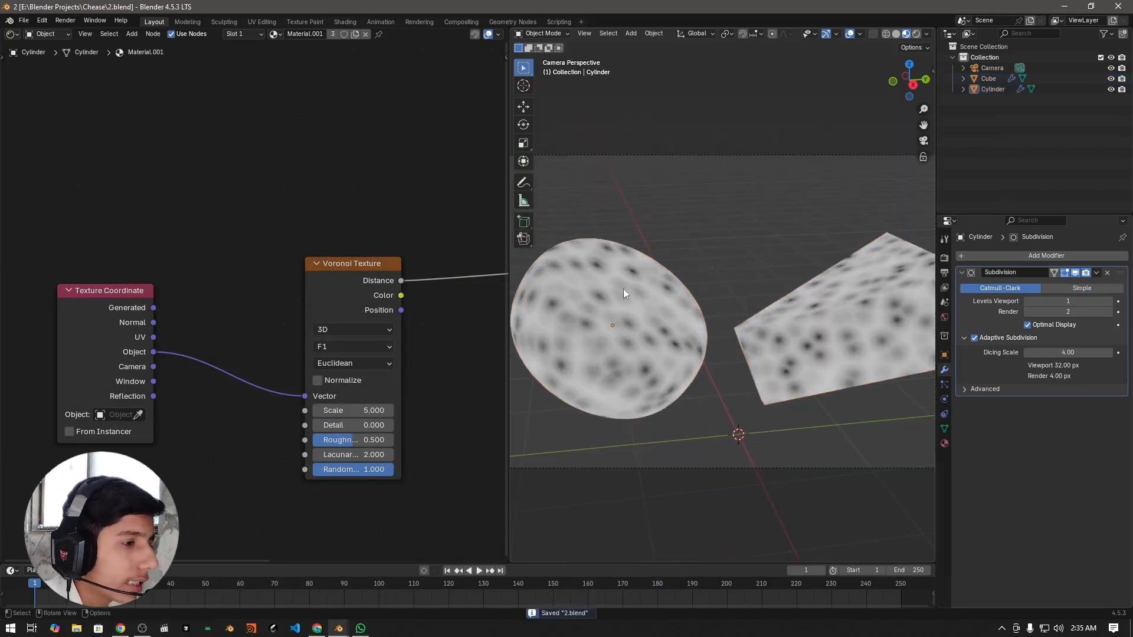
left_click(826, 321)
left_click(528, 183)
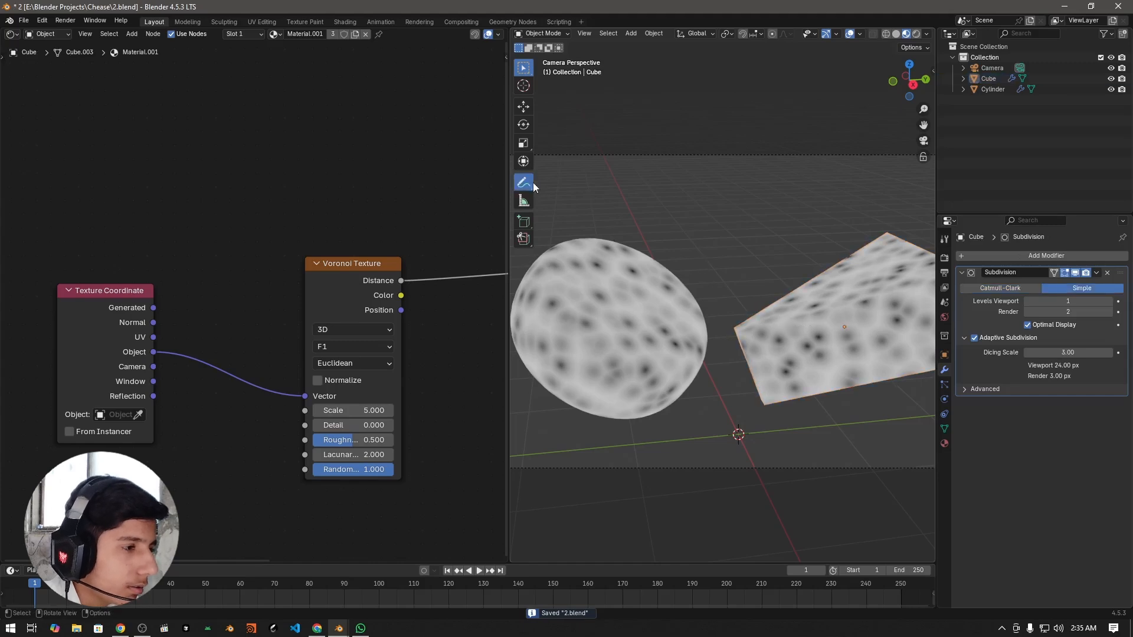
key("ctrl+z")
key("ctrl+z")
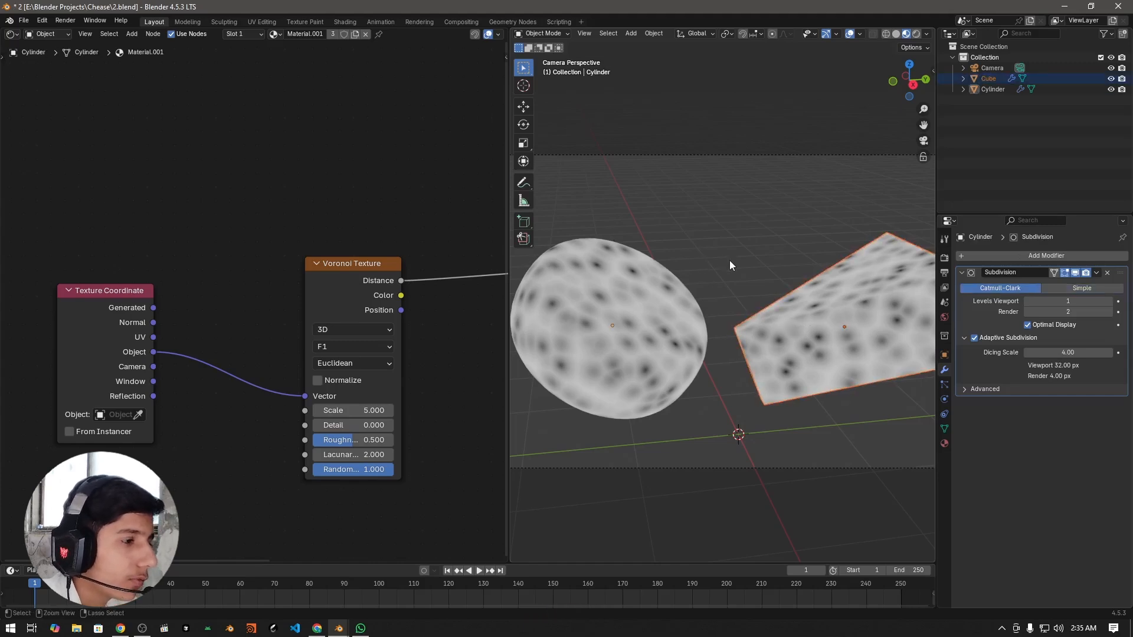
key("ctrl+z")
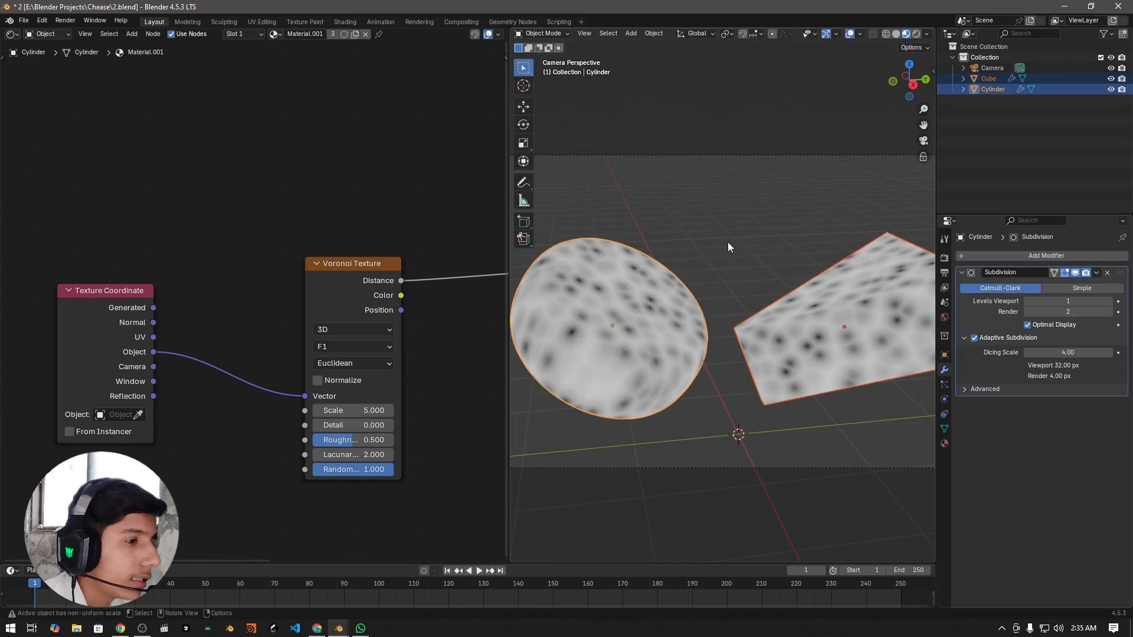
left_click(727, 239)
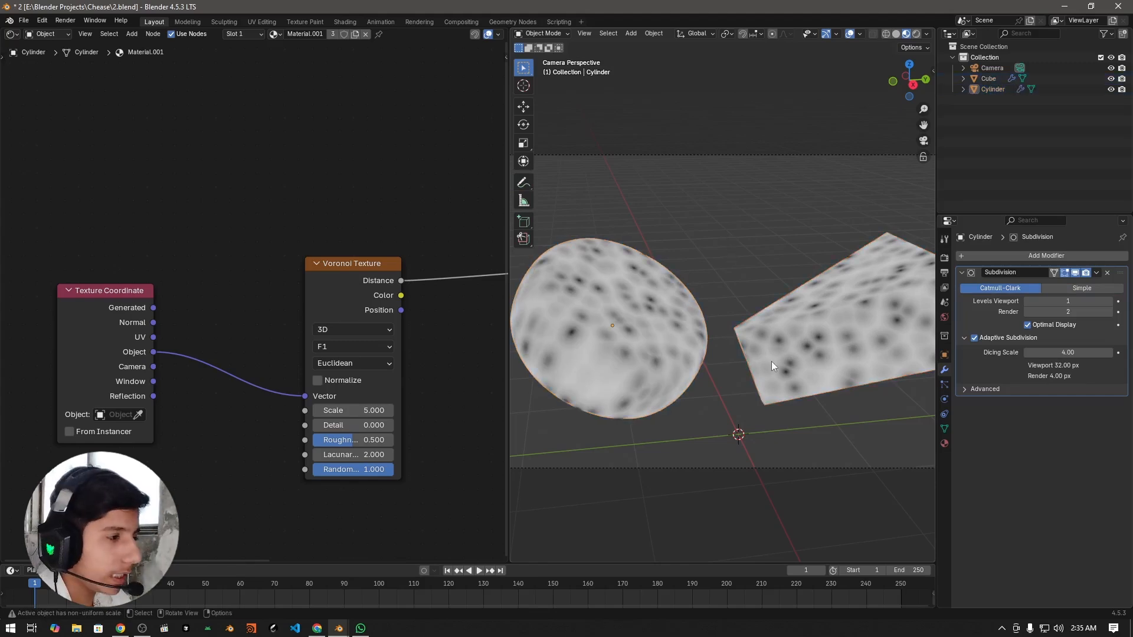
scroll(744, 374, "up", 3)
middle_click_drag(745, 374, 802, 325)
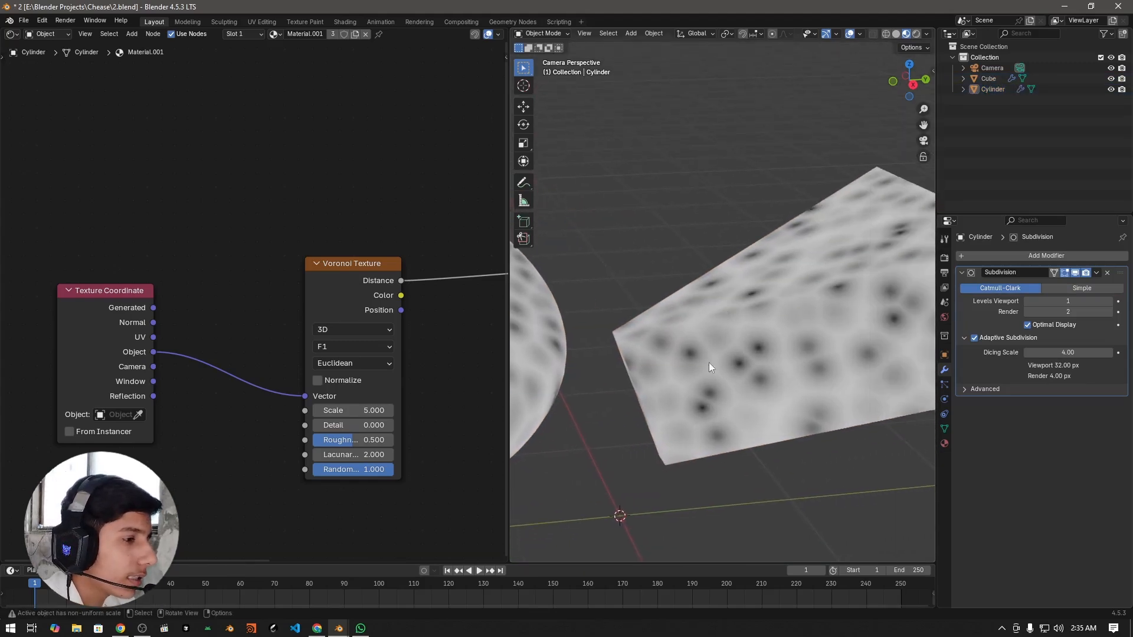
middle_click_drag(720, 356, 649, 307)
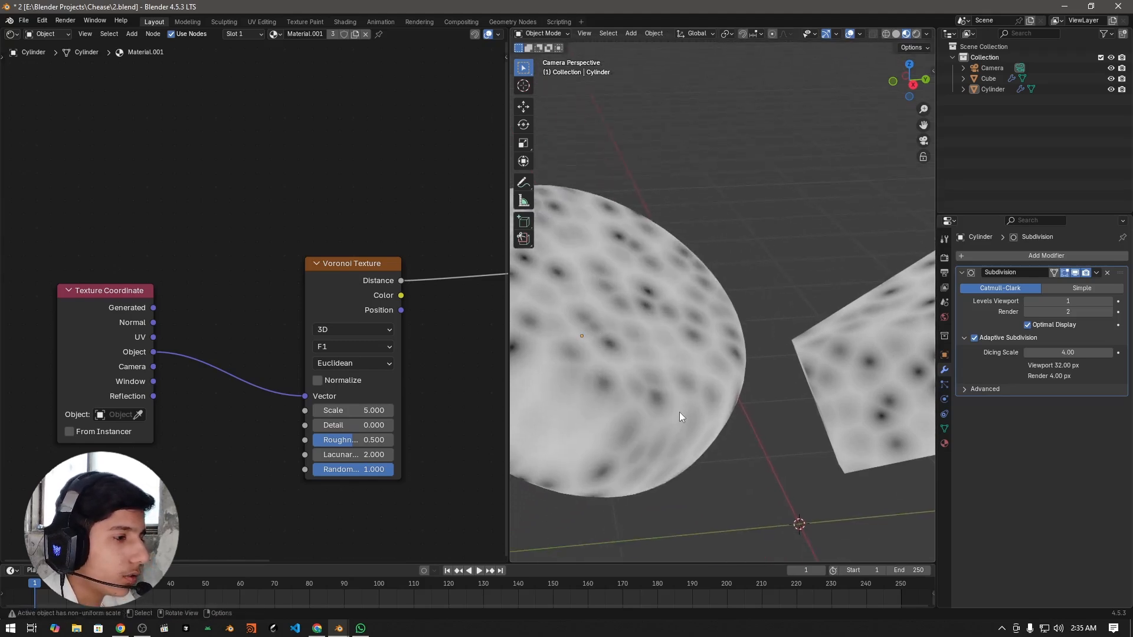
- Apply the scale of the cylinder and cube cheese shapes again, deselect them and check the Voronoi pattern on both
scroll(682, 304, "down", 2)
left_click(682, 299)
left_click(803, 318, "shift")
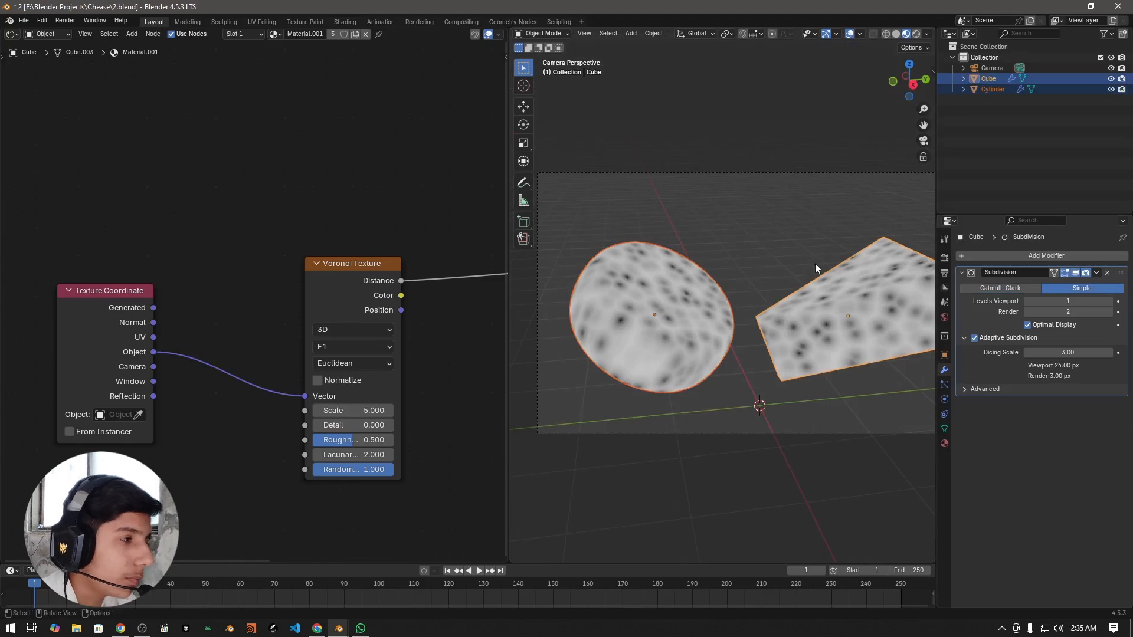
key("ctrl+a")
left_click(778, 209)
left_click(760, 295)
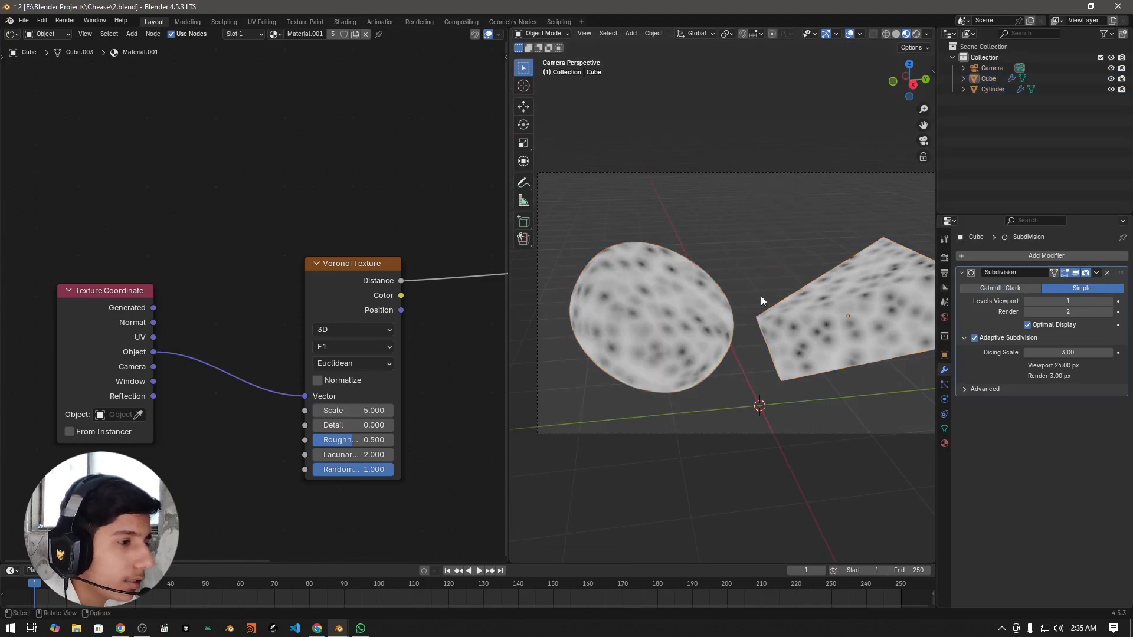
scroll(663, 328, "up", 5)
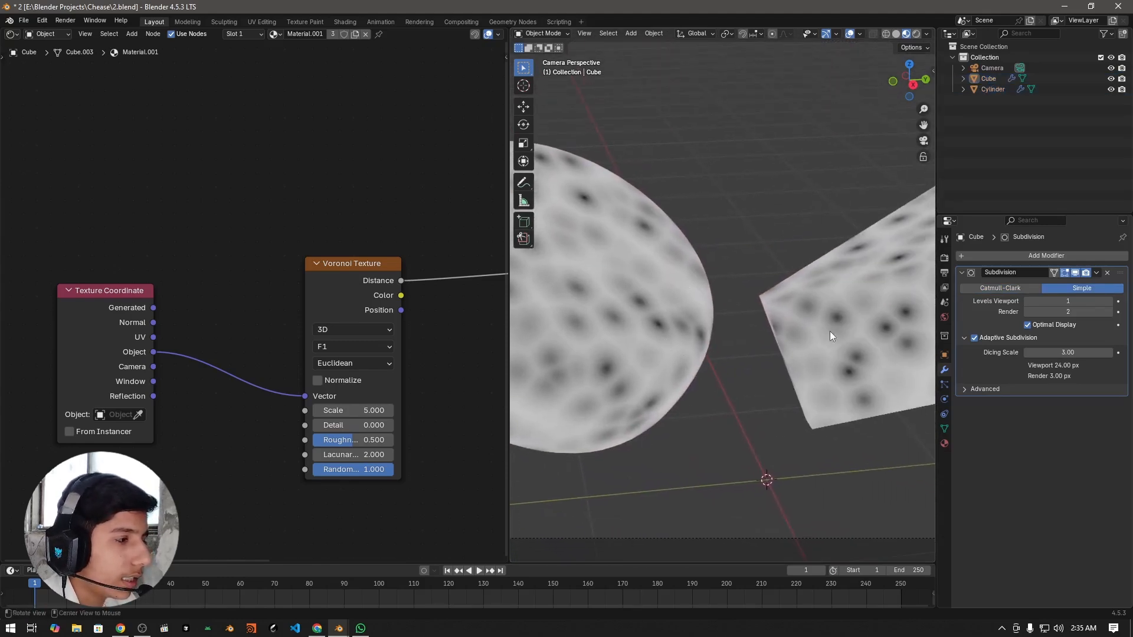
middle_click_drag(791, 319, 665, 305)
scroll(635, 308, "down", 2)
middle_click_drag(761, 334, 703, 348, "shift")
scroll(744, 355, "up", 1)
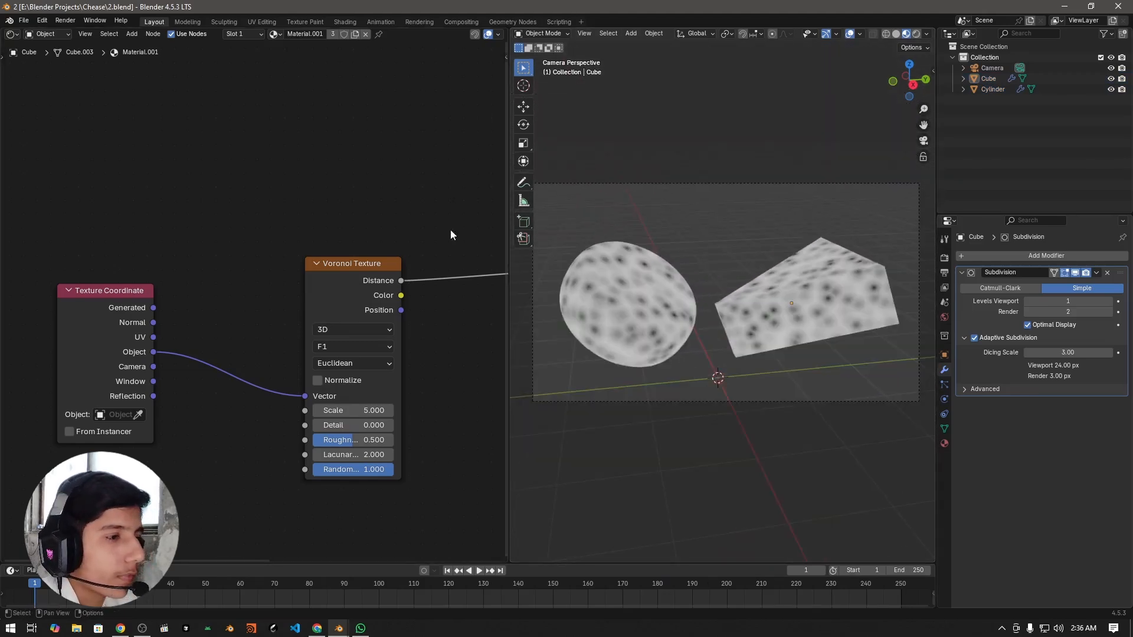
- Move the Texture Coordinate node closer to the Voronoi Texture and place the Principled BSDF below the link to the Material Output
scroll(417, 207, "down", 2)
left_click_drag(154, 311, 230, 314)
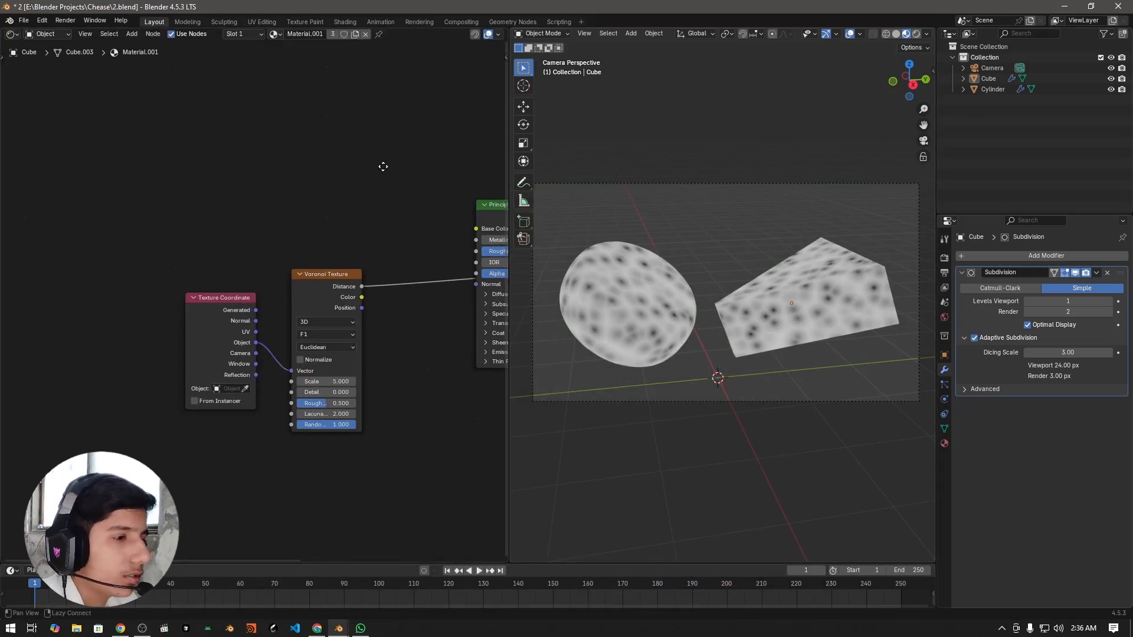
middle_click_drag(355, 172, 232, 199)
scroll(414, 249, "down", 2)
left_click_drag(416, 252, 423, 390)
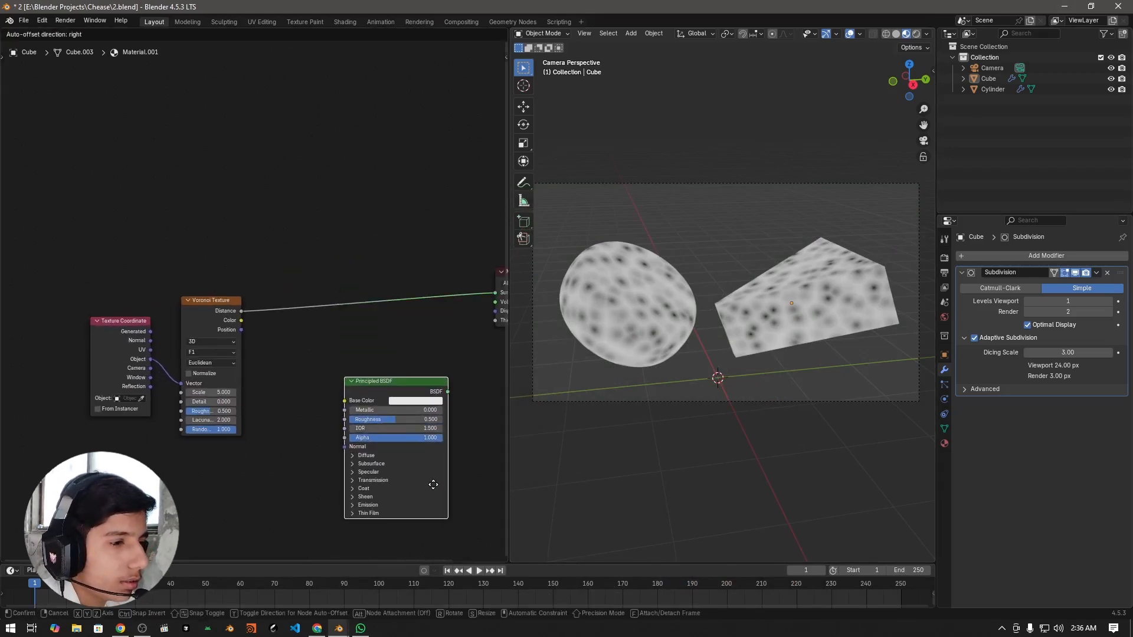
middle_click_drag(401, 257, 352, 264)
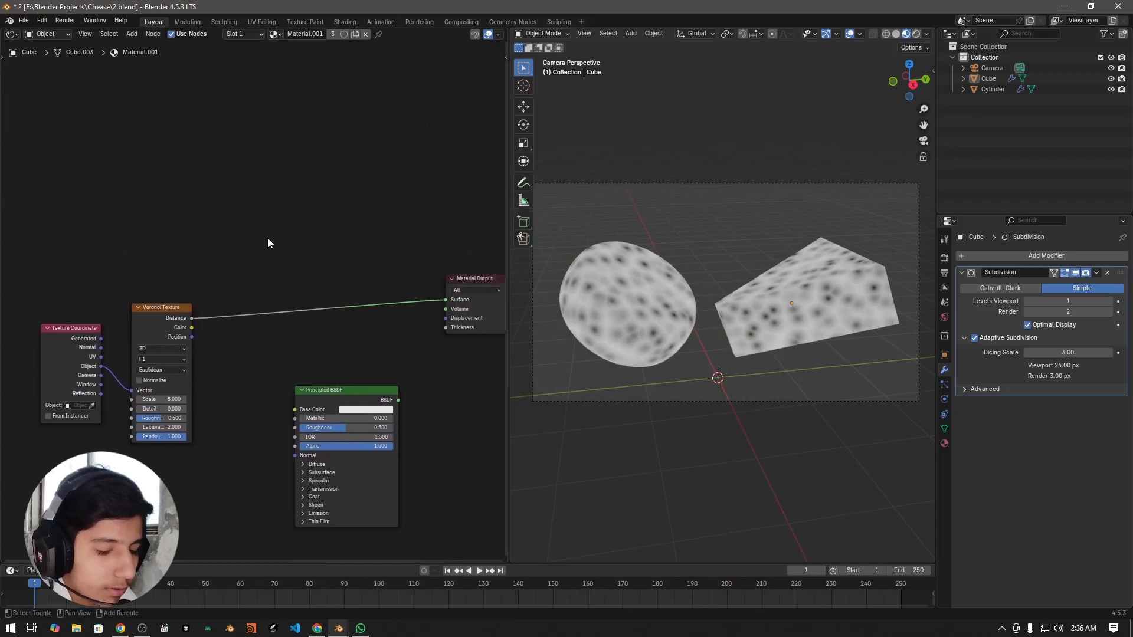
- Insert a Color Ramp node on the link between the Voronoi Texture's Distance output and the Material Output's Surface input
key("shift+a")
type("co")
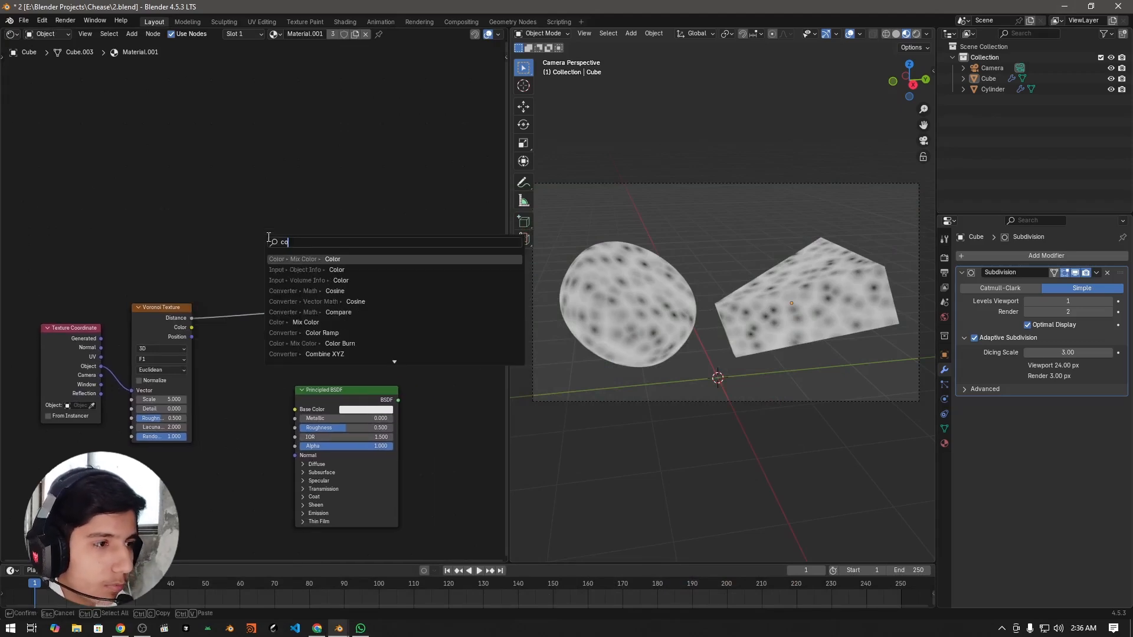
type("lo")
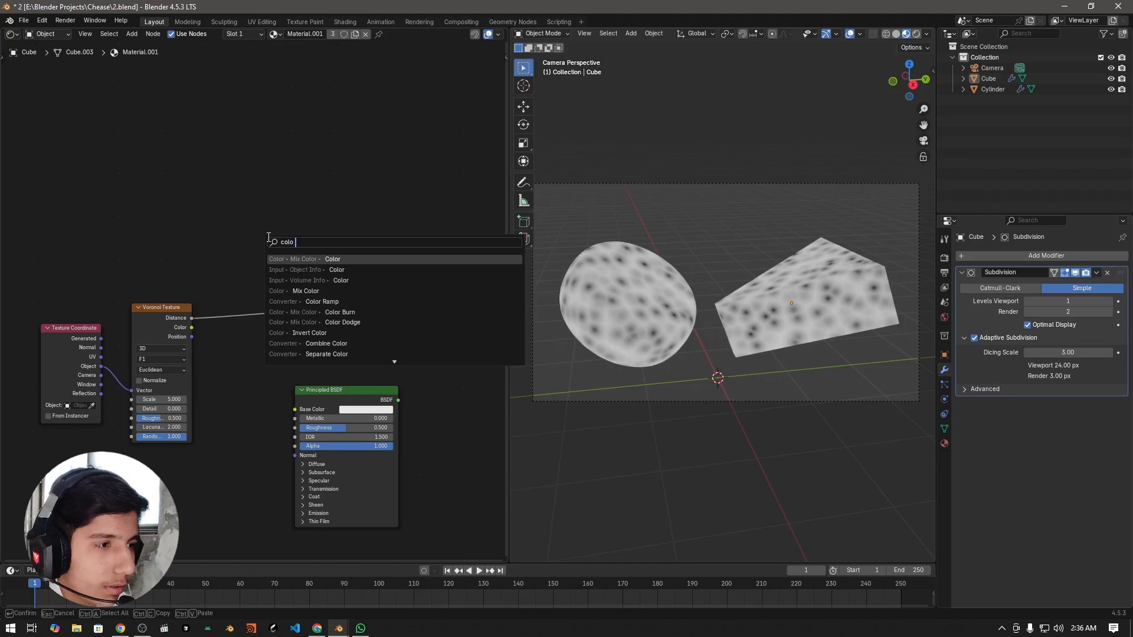
type("r ram")
key("Return")
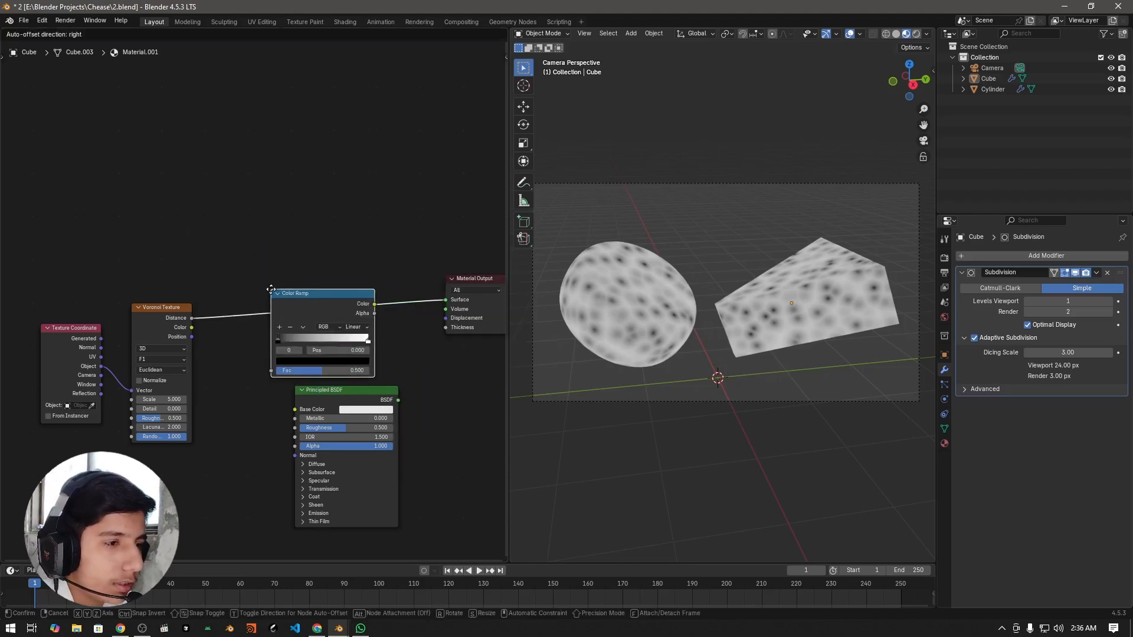
left_click(271, 269)
key("g")
right_click(356, 182)
left_click(356, 183)
- Change the Color Ramp's white stop to a fully saturated yellow-orange with hue 0.083
scroll(426, 409, "up", 4)
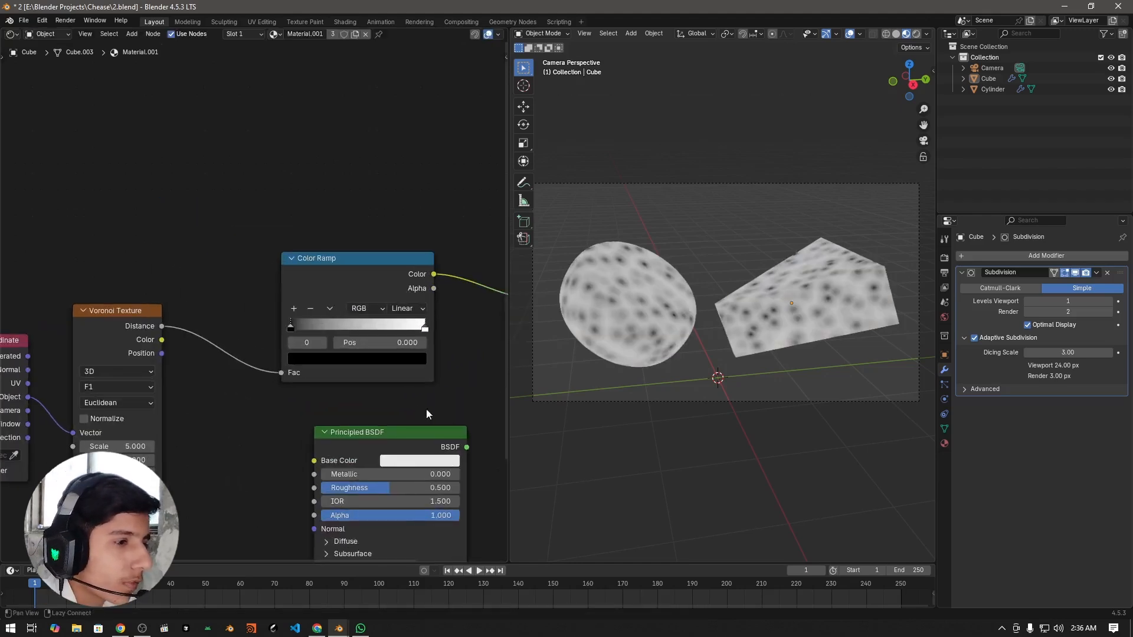
middle_click_drag(441, 359, 372, 391)
scroll(313, 363, "up", 3)
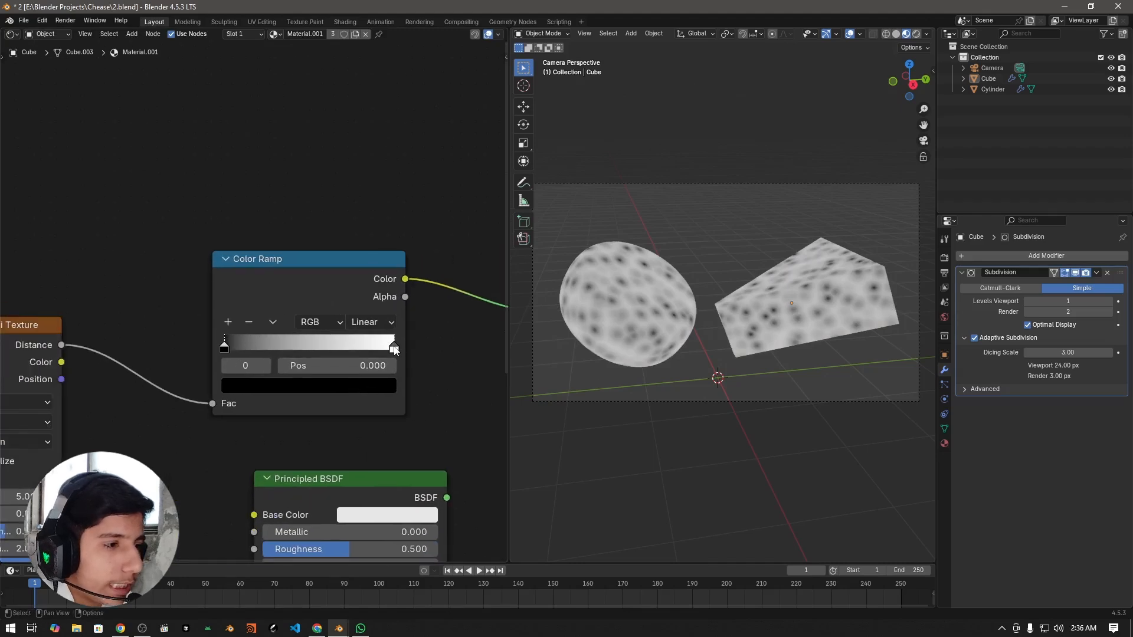
left_click(394, 349)
left_click(314, 386)
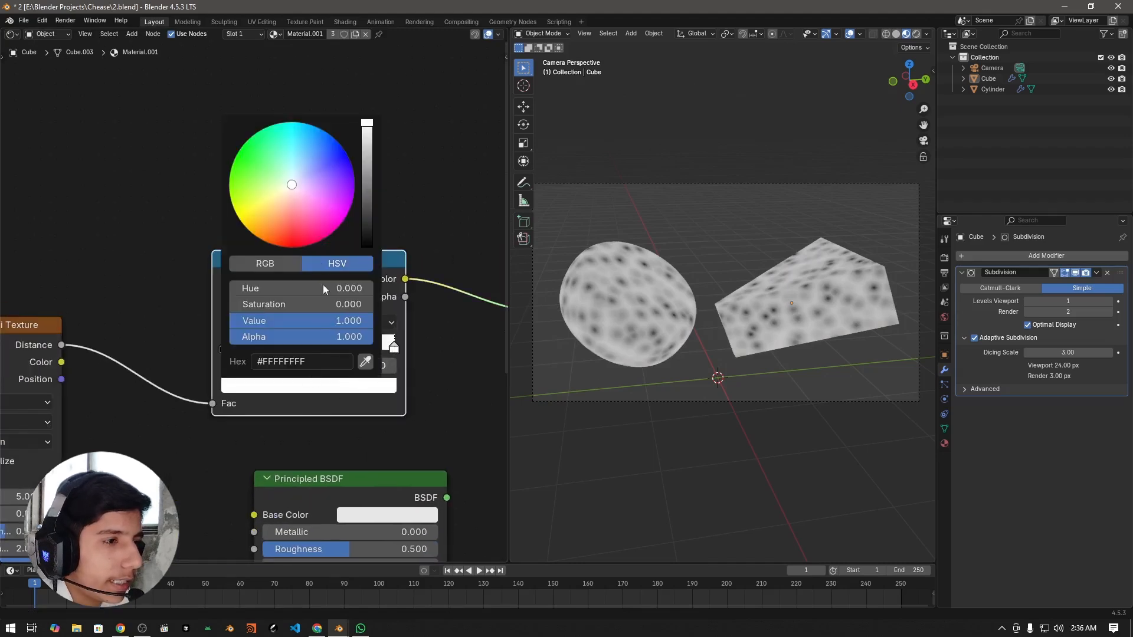
left_click_drag(255, 233, 239, 219)
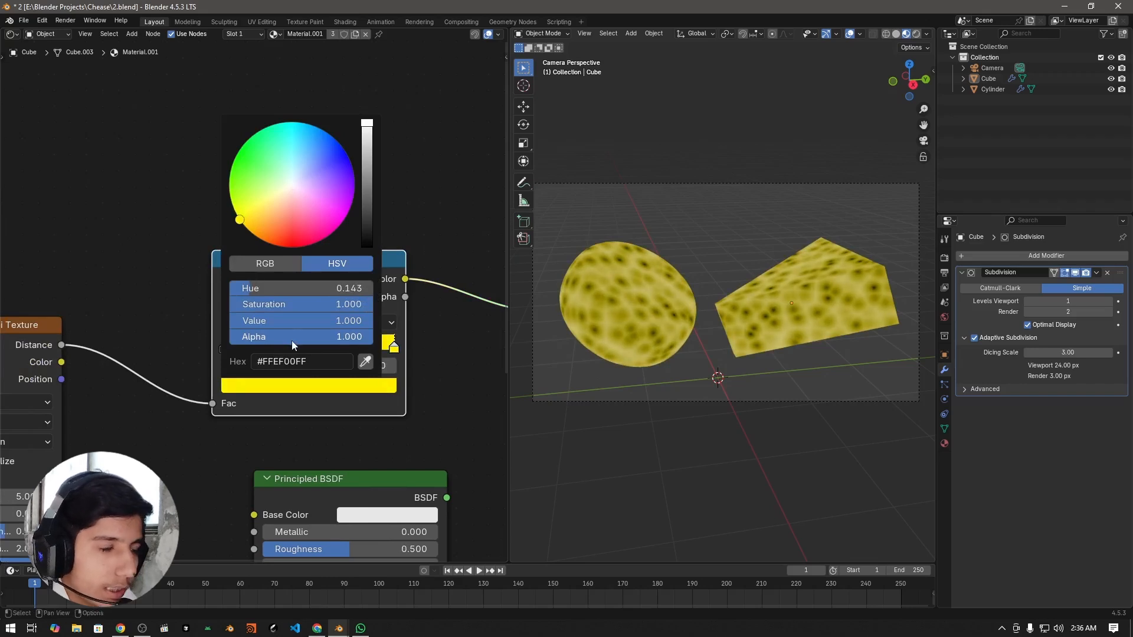
left_click(314, 289)
type("0")
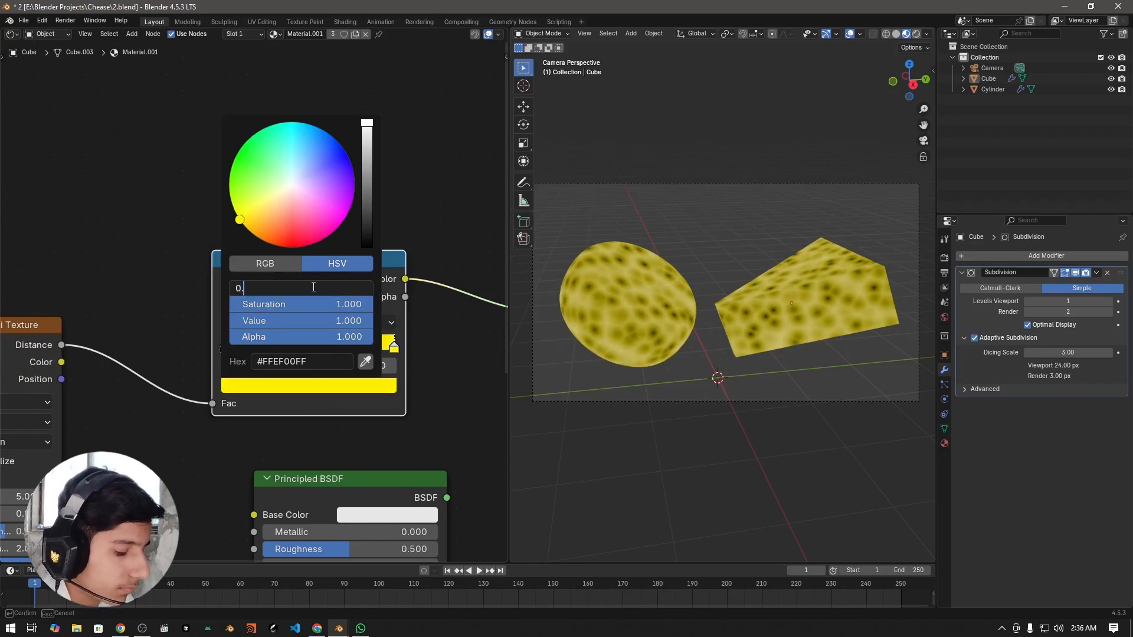
type(".085")
key("Return")
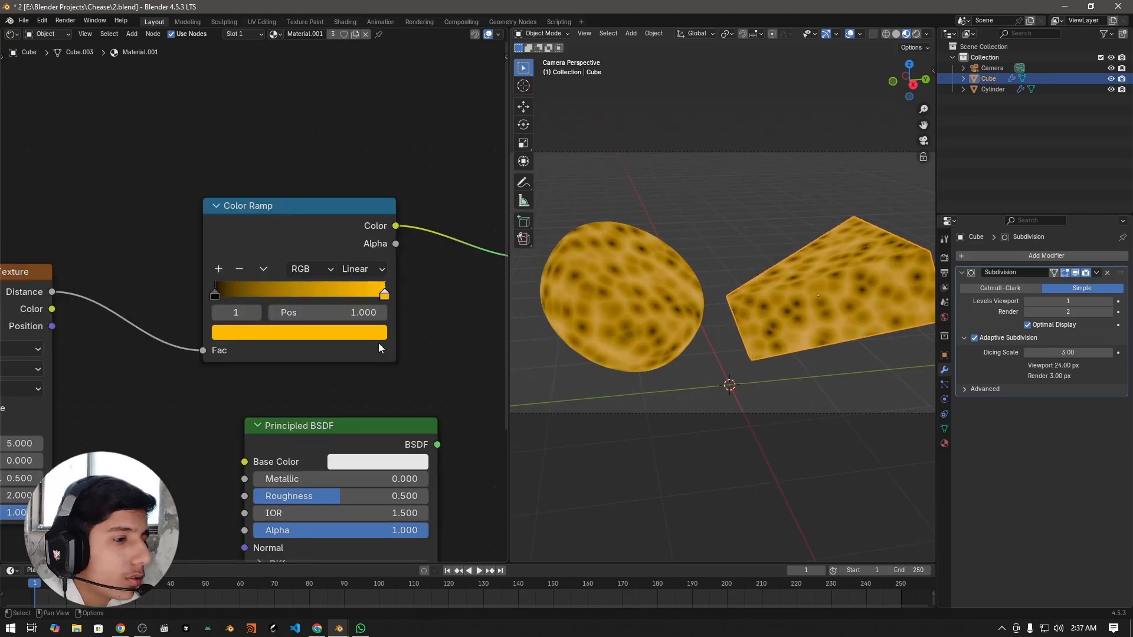
- Set the color of the Color Ramp's stop at position 1.000 to hex #FFC243 and save the file
left_click(337, 335)
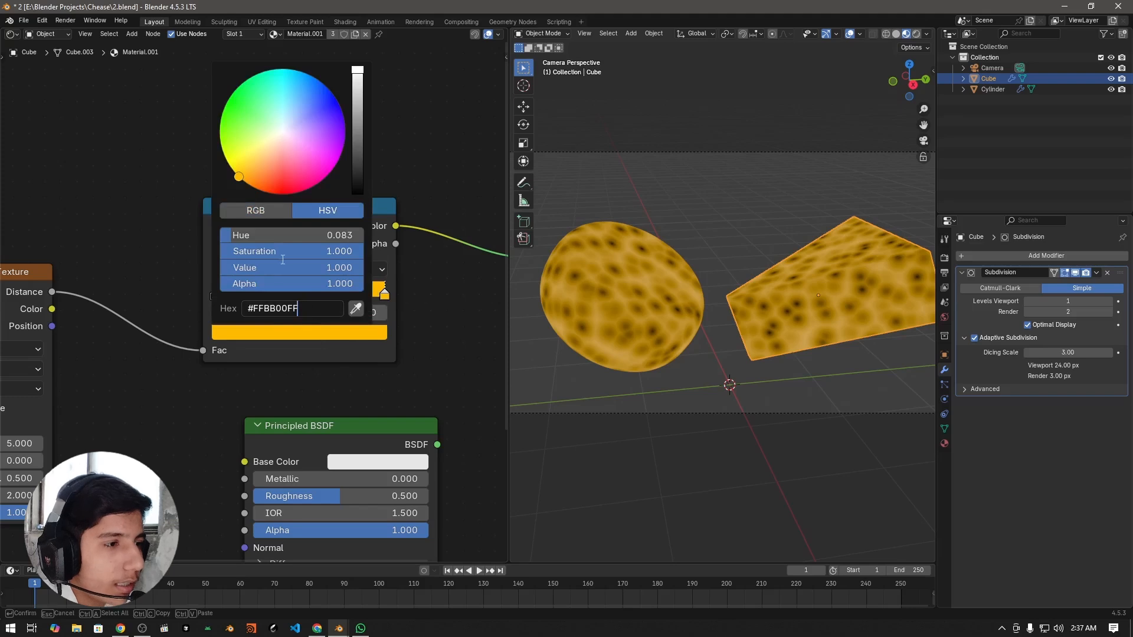
left_click(350, 335)
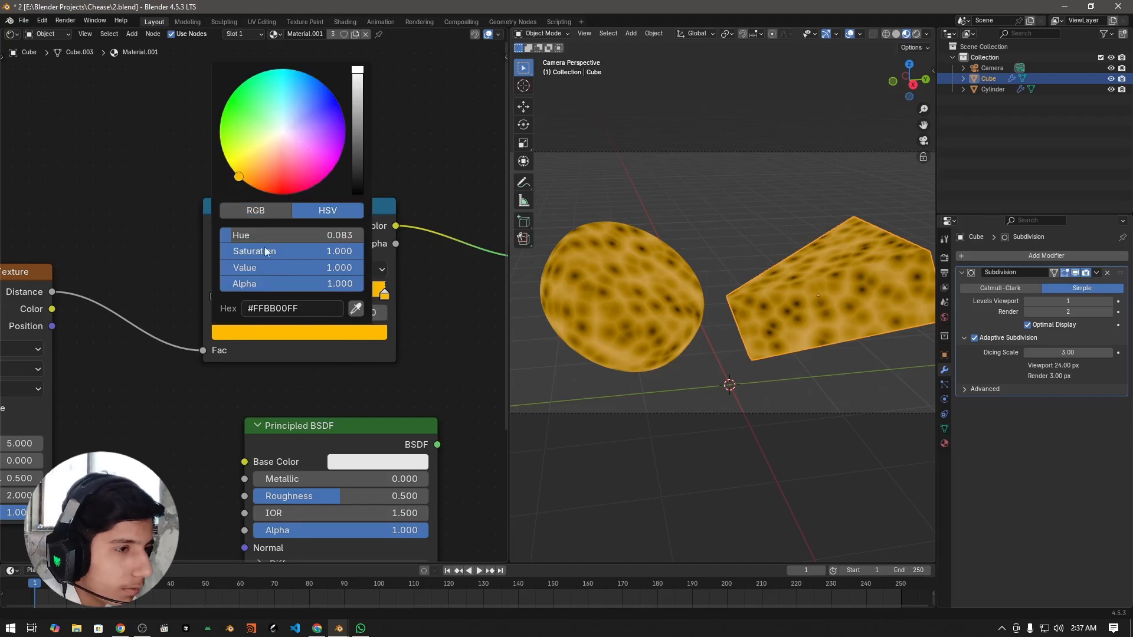
left_click(311, 307)
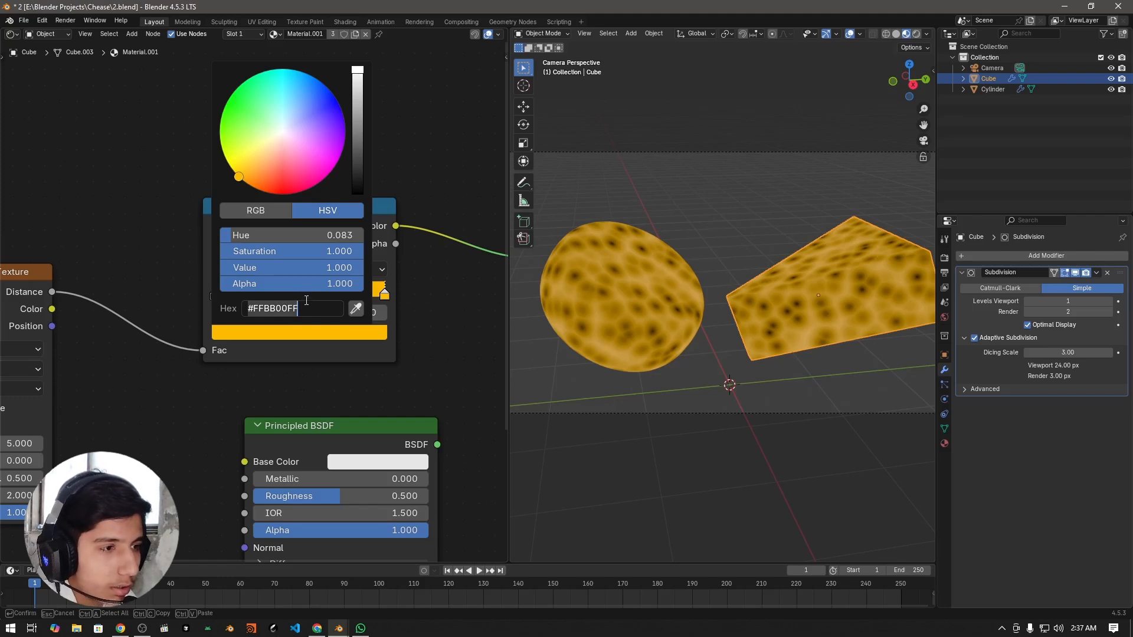
type("#")
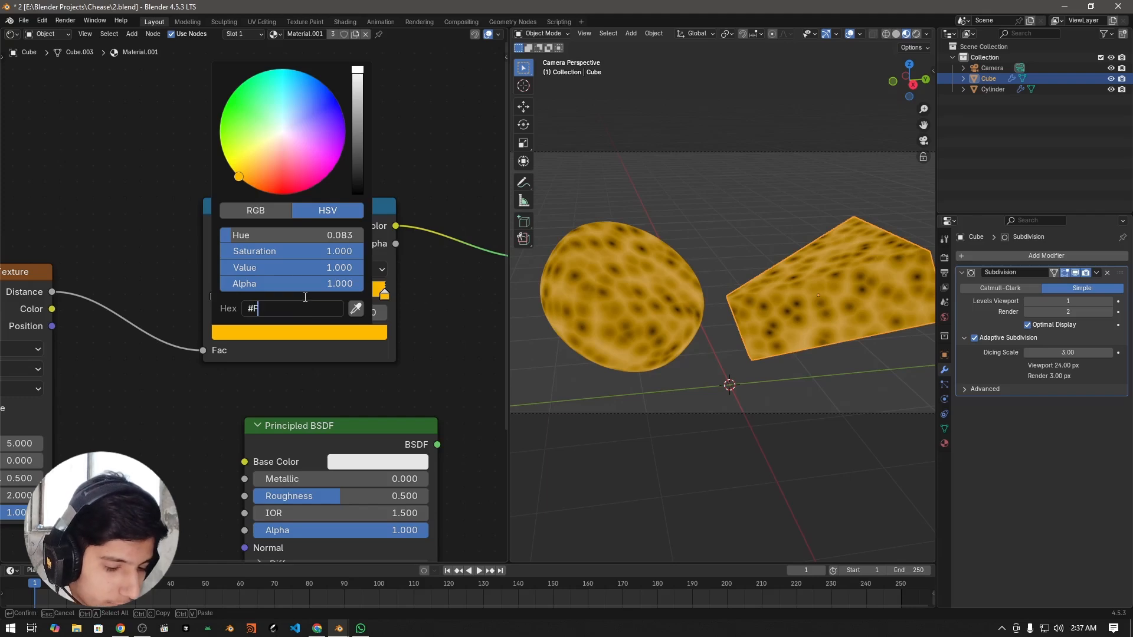
type("FFC")
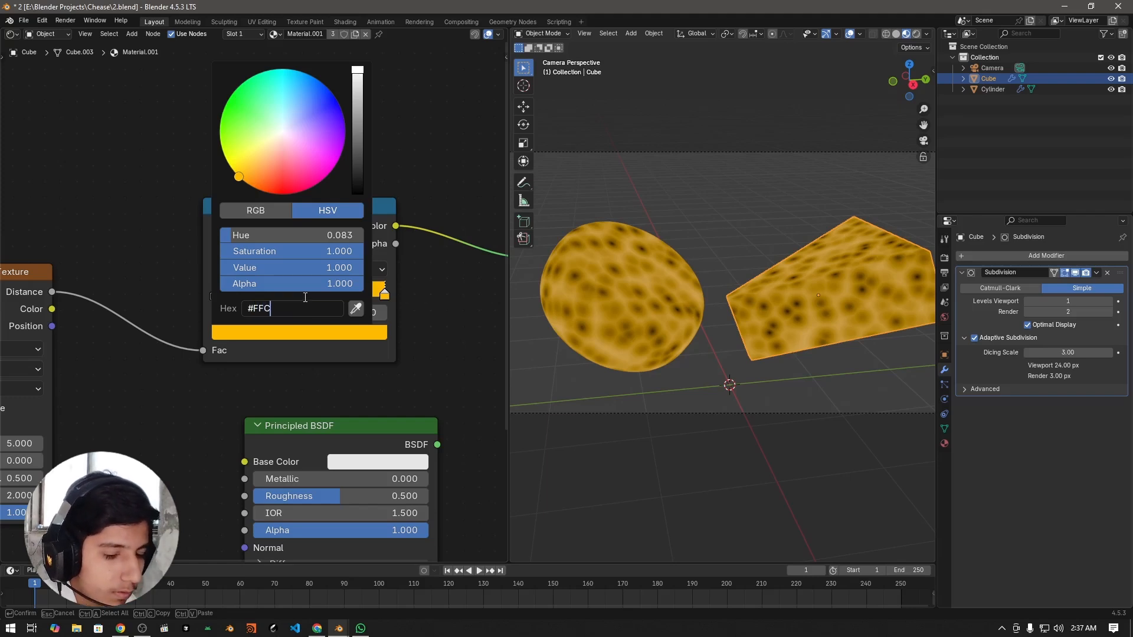
type("243")
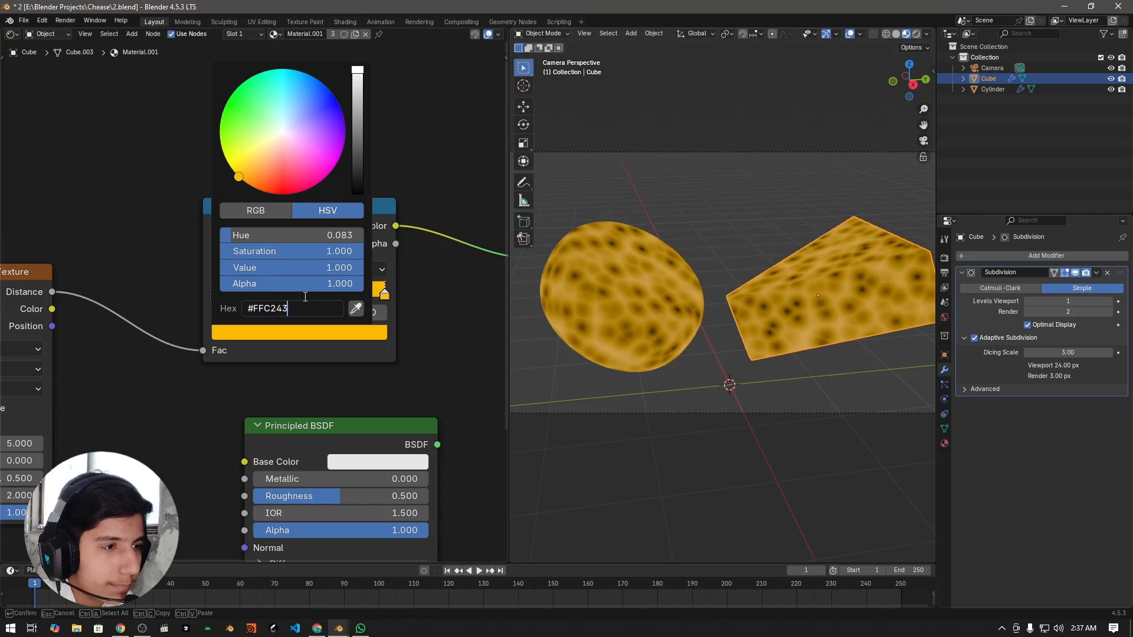
key("Return")
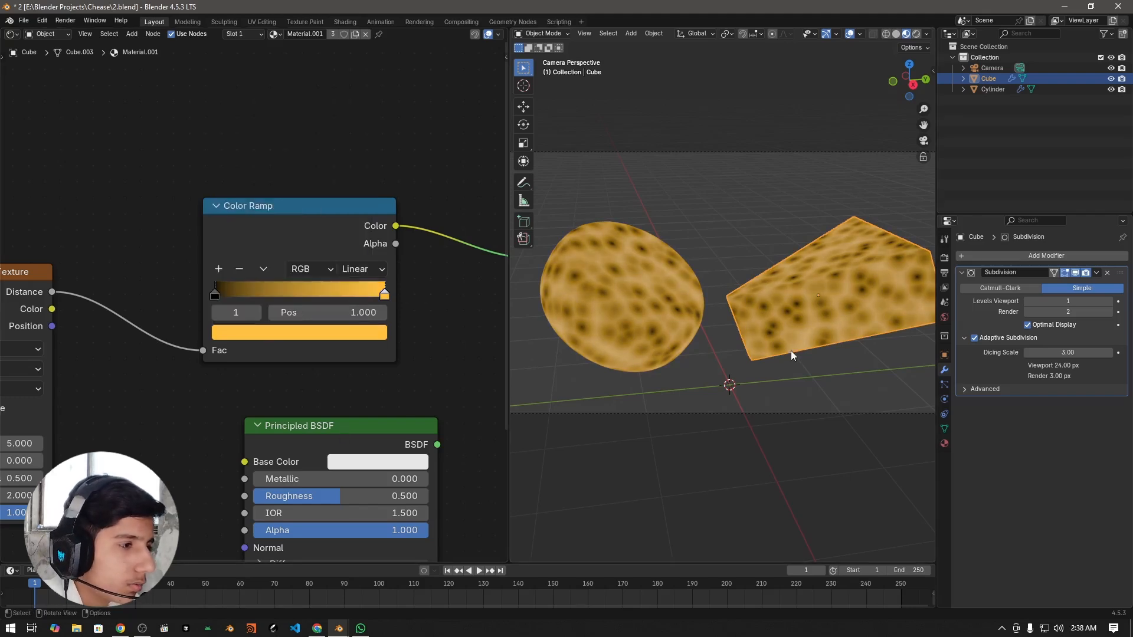
middle_click_drag(790, 351, 740, 355, "shift")
key("ctrl+s")
- Check the hex value of the Color Ramp's yellow stop and examine the colored Voronoi spots on the cube cheese shape
middle_click_drag(334, 364, 309, 352)
left_click(331, 325)
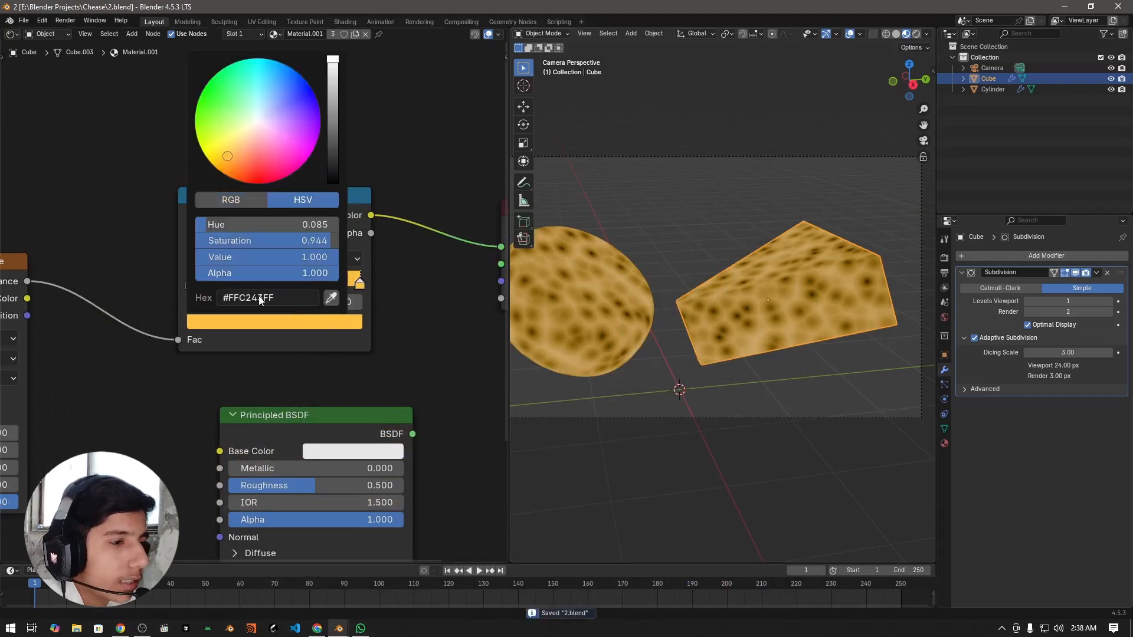
left_click(289, 300)
key("Return")
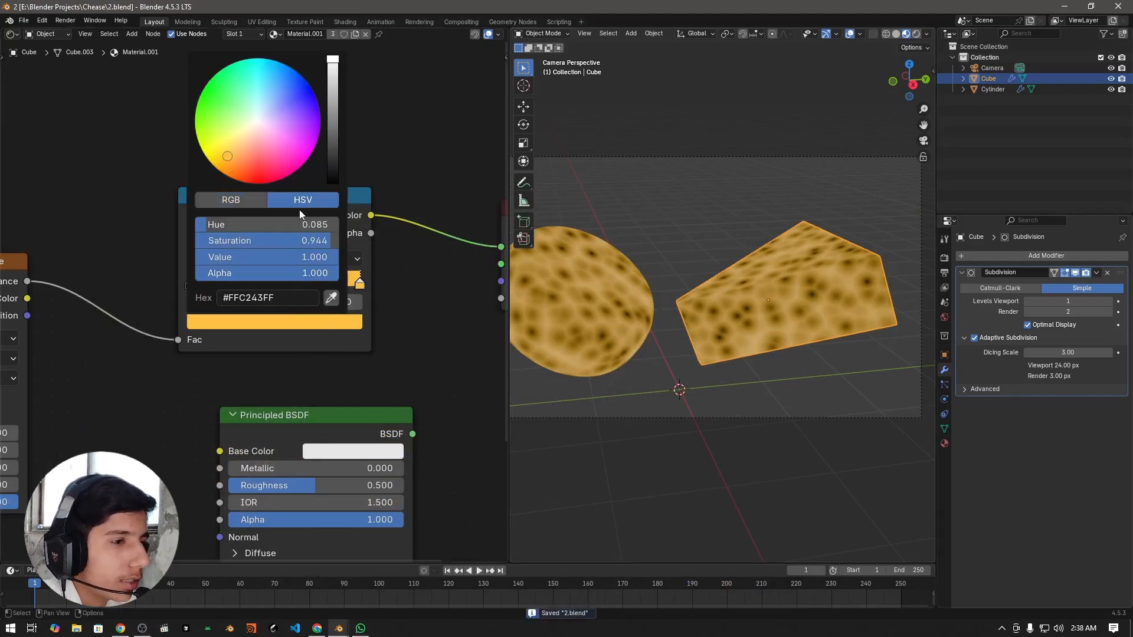
middle_click_drag(264, 369, 265, 343)
scroll(443, 338, "down", 4)
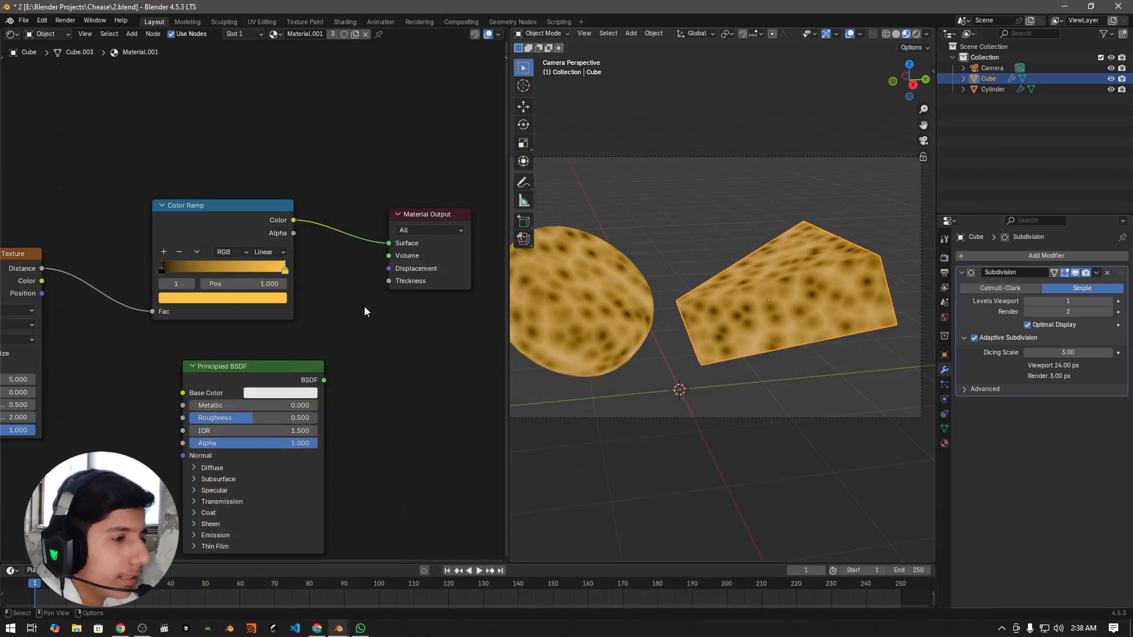
scroll(589, 311, "up", 5)
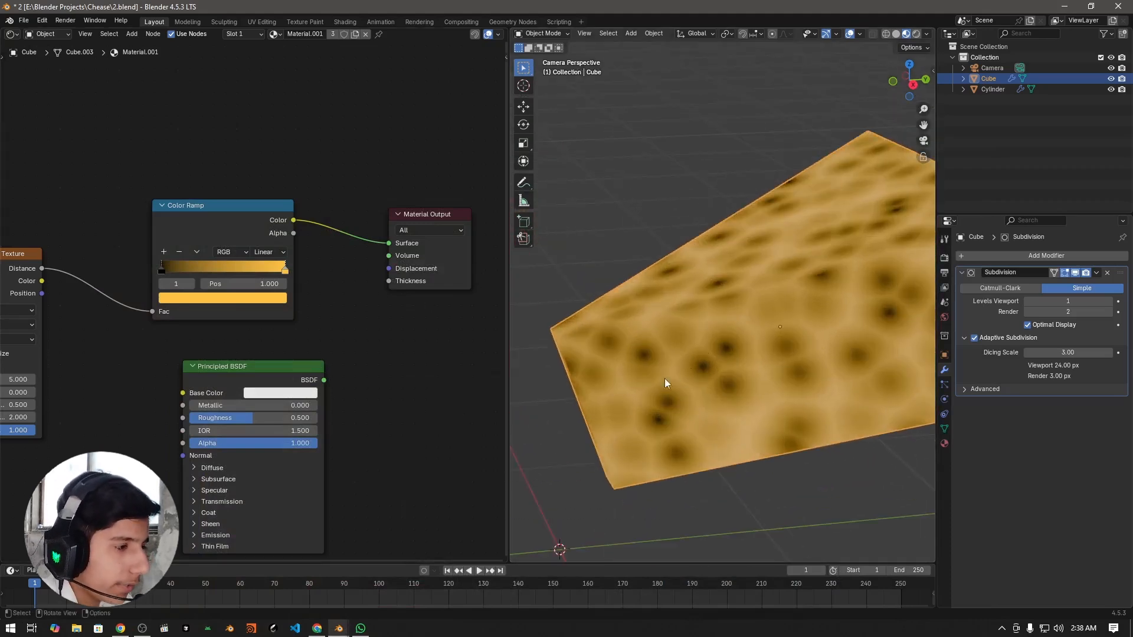
scroll(719, 338, "down", 5)
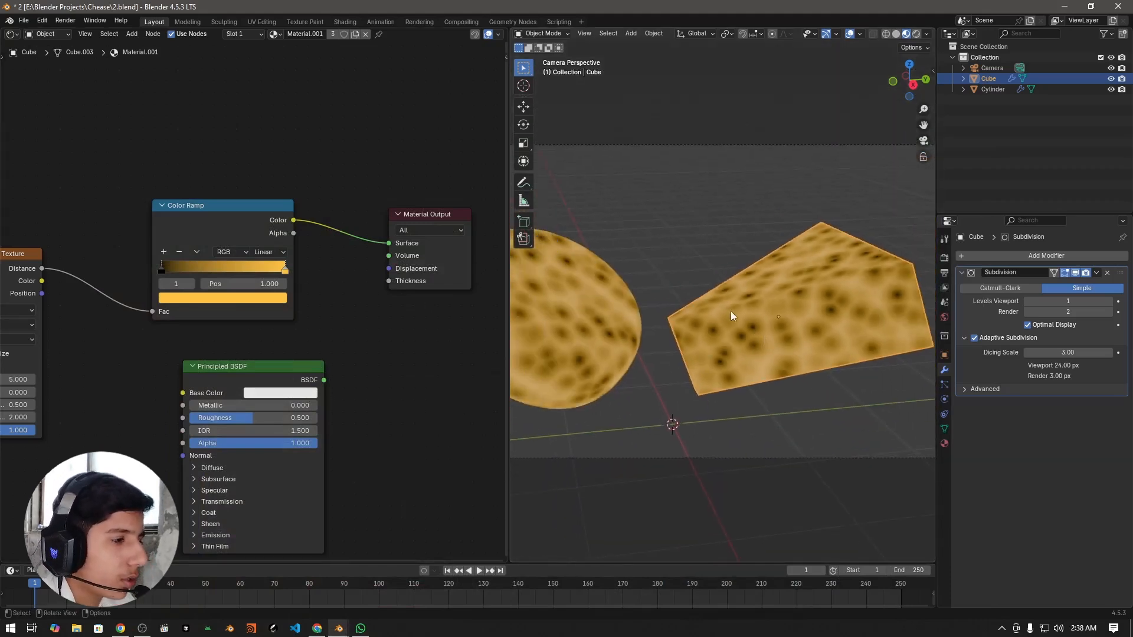
- Change the Color Ramp's black stop at position 0.000 to a bright orange, hex #FFB012, with hue 0.072 and saturation 0.994
scroll(744, 330, "down", 2)
middle_click_drag(744, 331, 767, 328, "shift")
middle_click_drag(395, 296, 572, 338)
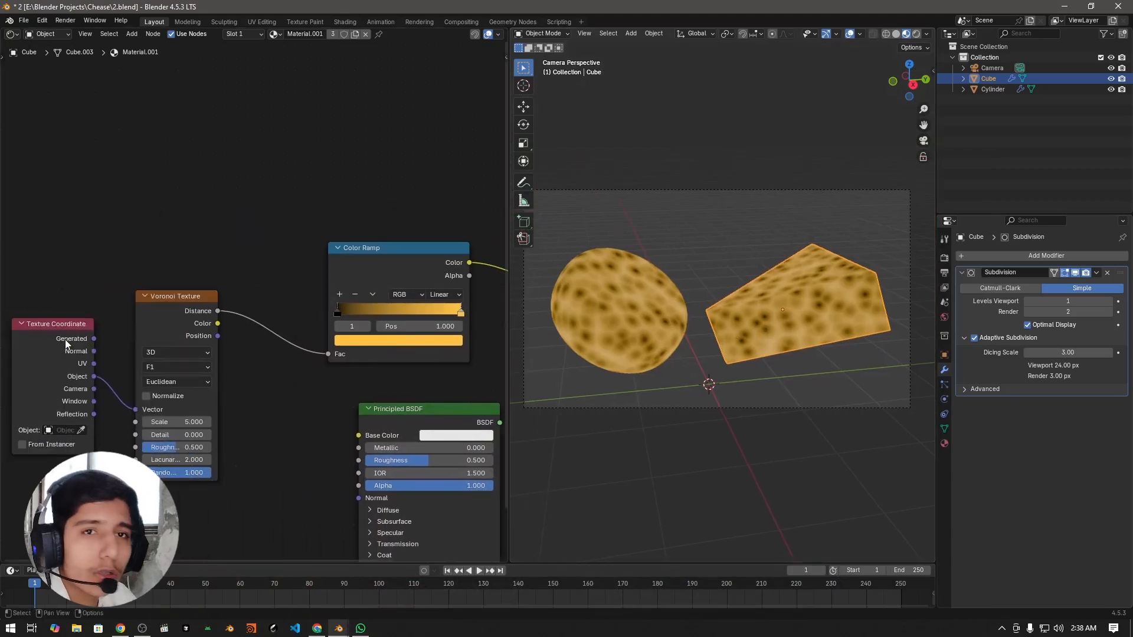
scroll(145, 341, "up", 3)
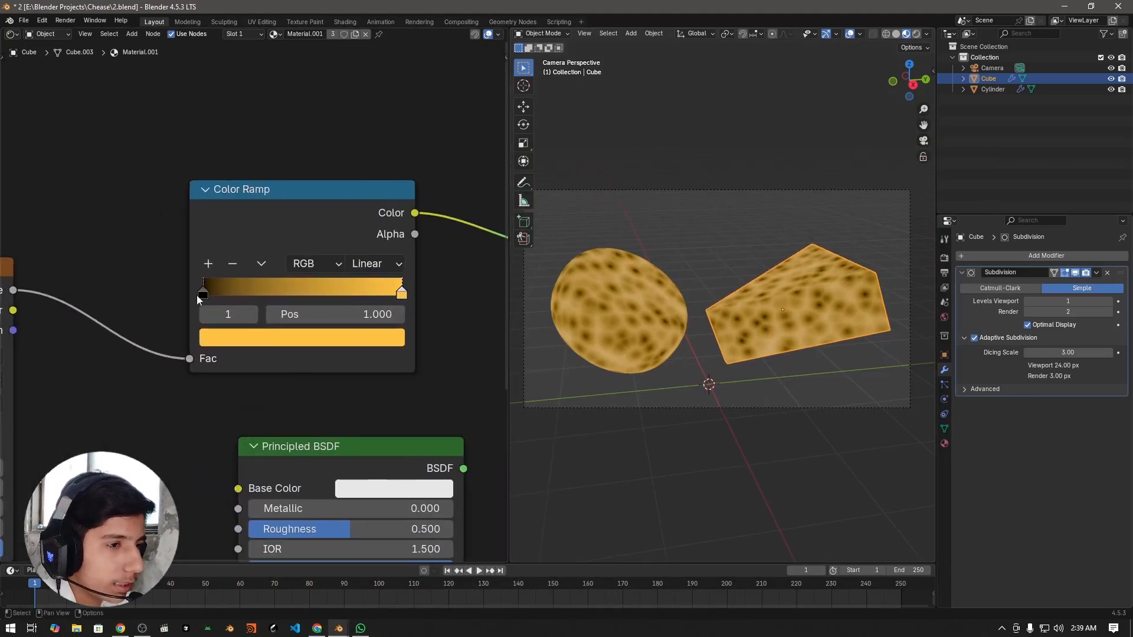
left_click(203, 295)
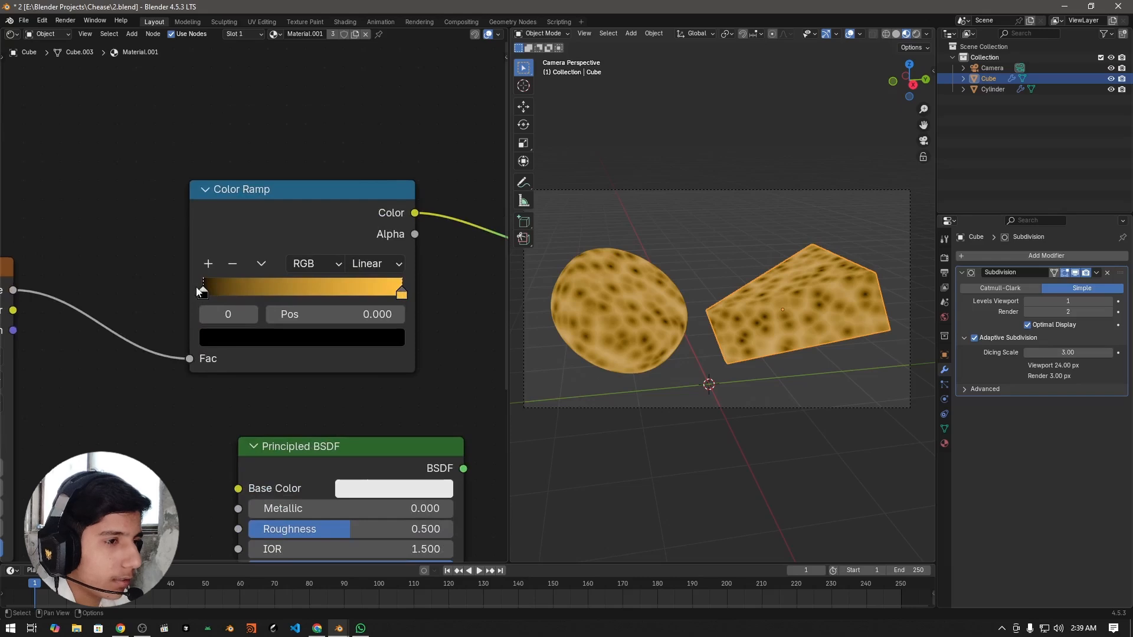
left_click(244, 334)
left_click_drag(370, 171, 370, 29)
left_click_drag(275, 110, 239, 155)
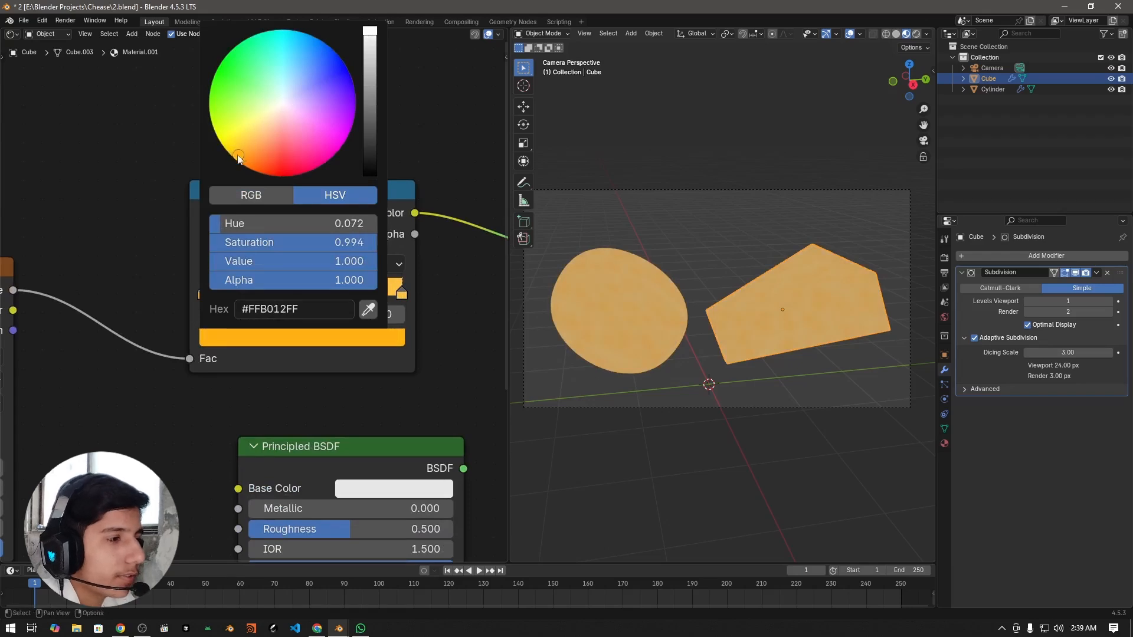
- Check the orange on both cheese shapes and fine-tune the Color Ramp's first stop to a slightly less saturated orange
scroll(659, 344, "up", 2)
scroll(660, 345, "up", 1)
middle_click_drag(641, 331, 708, 354, "shift")
scroll(791, 405, "down", 2)
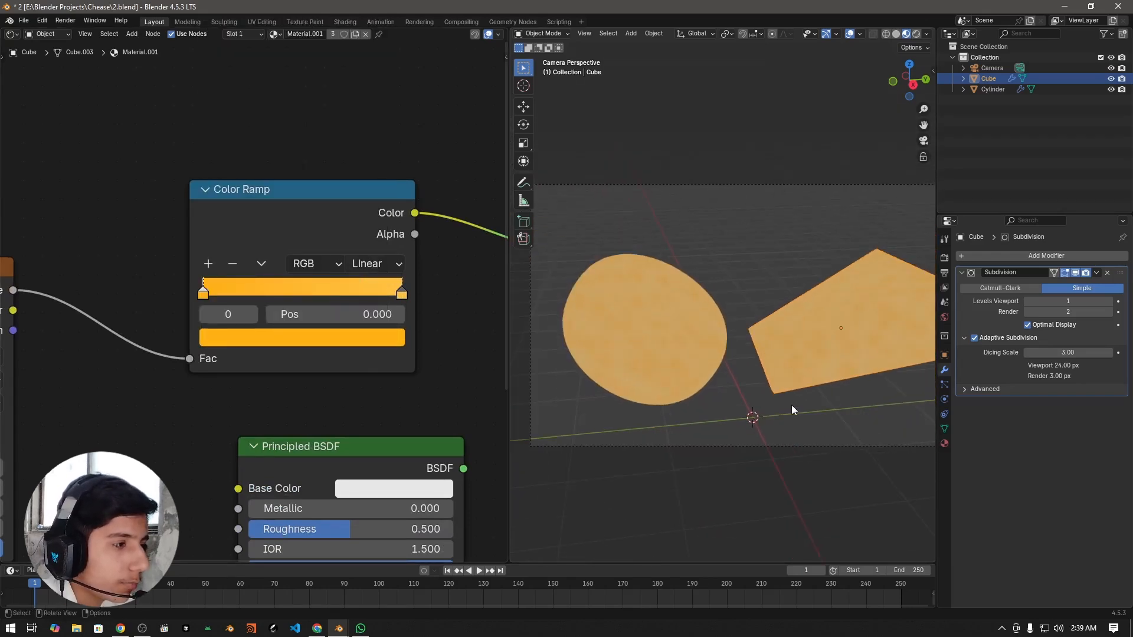
middle_click_drag(791, 405, 703, 384, "shift")
left_click(282, 339)
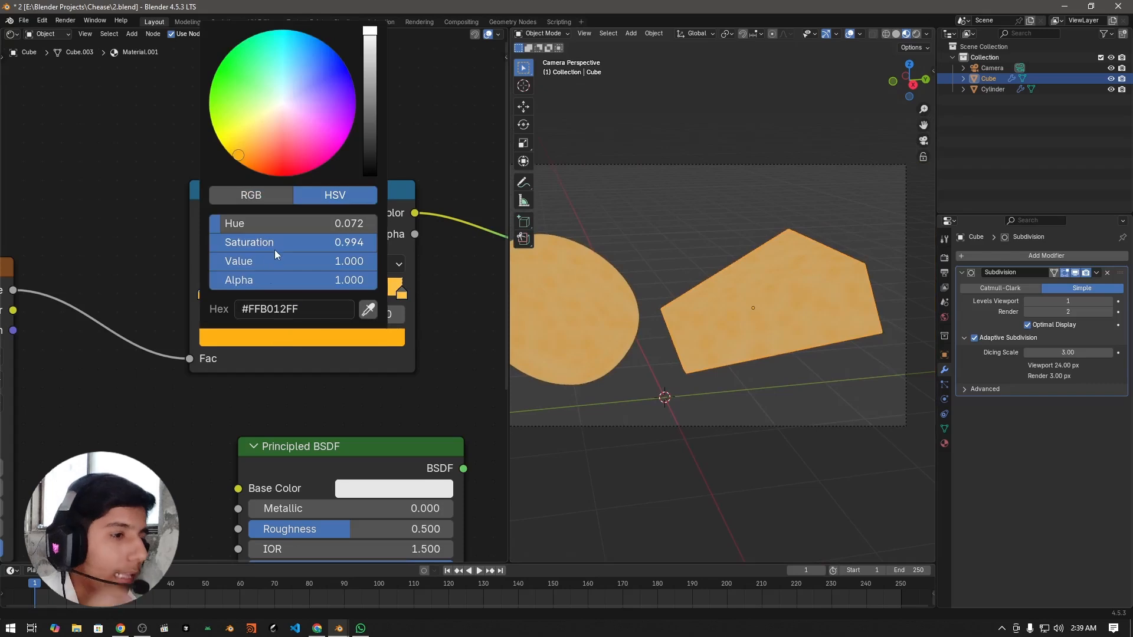
left_click(244, 150)
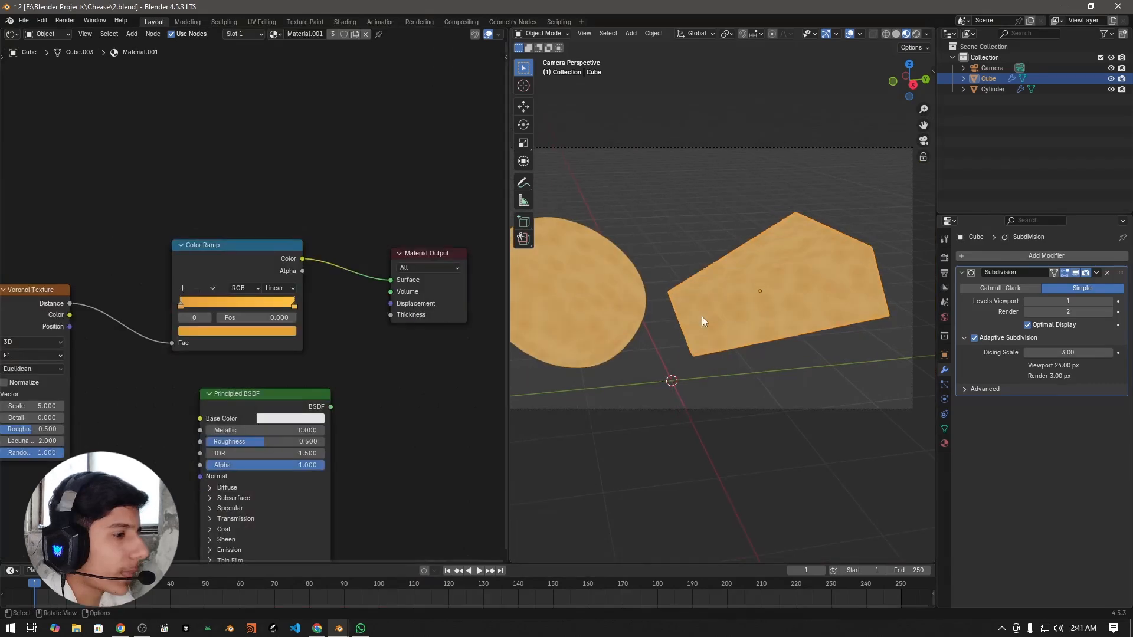
- Switch the 3D viewport to rendered shading
key("z")
left_click(797, 178)
middle_click_drag(716, 327, 738, 320, "shift")
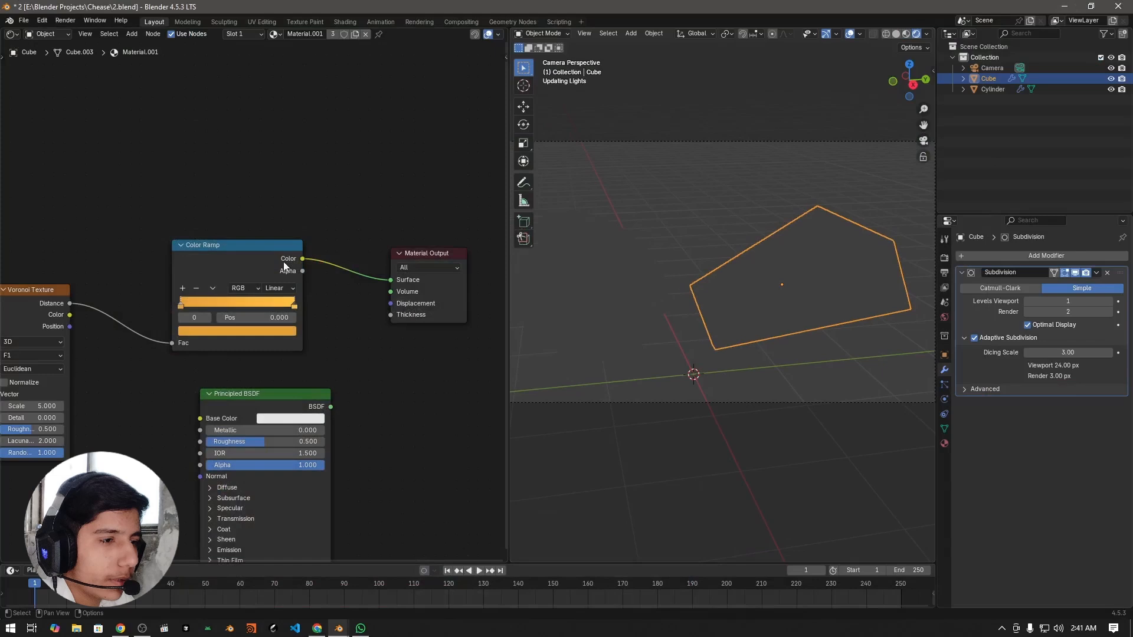
- Move the Texture Coordinate, Voronoi Texture and Color Ramp nodes together, away from the Material Output, to make room for the Principled BSDF
scroll(278, 348, "down", 4)
middle_click_drag(277, 354, 360, 356)
scroll(341, 376, "down", 4)
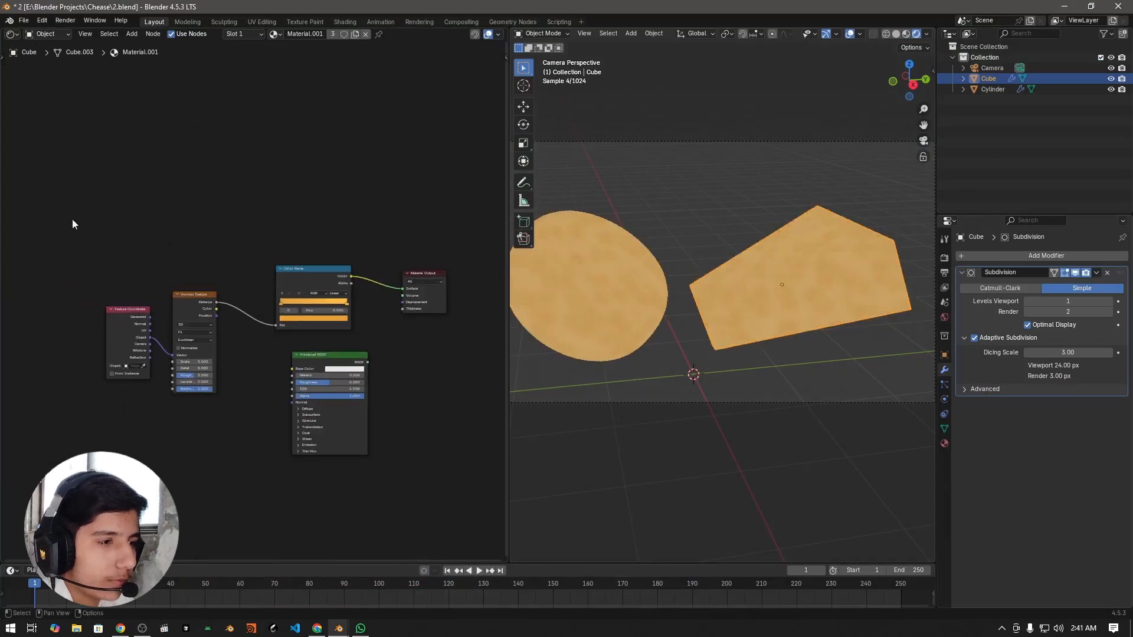
left_click_drag(1, 195, 285, 398)
key("g")
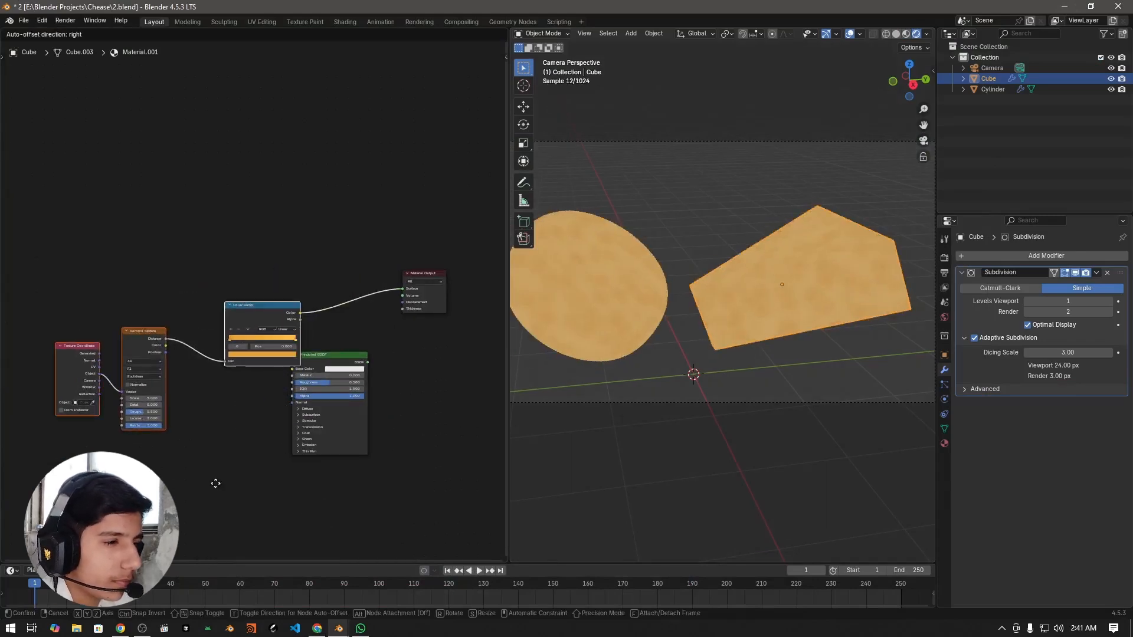
left_click(172, 488)
- Reroute the Color Ramp's Color output to the Principled BSDF's Base Color and connect the BSDF output to the Material Output's Surface
right_click_drag(334, 246, 406, 353, "ctrl")
left_click_drag(391, 384, 373, 352)
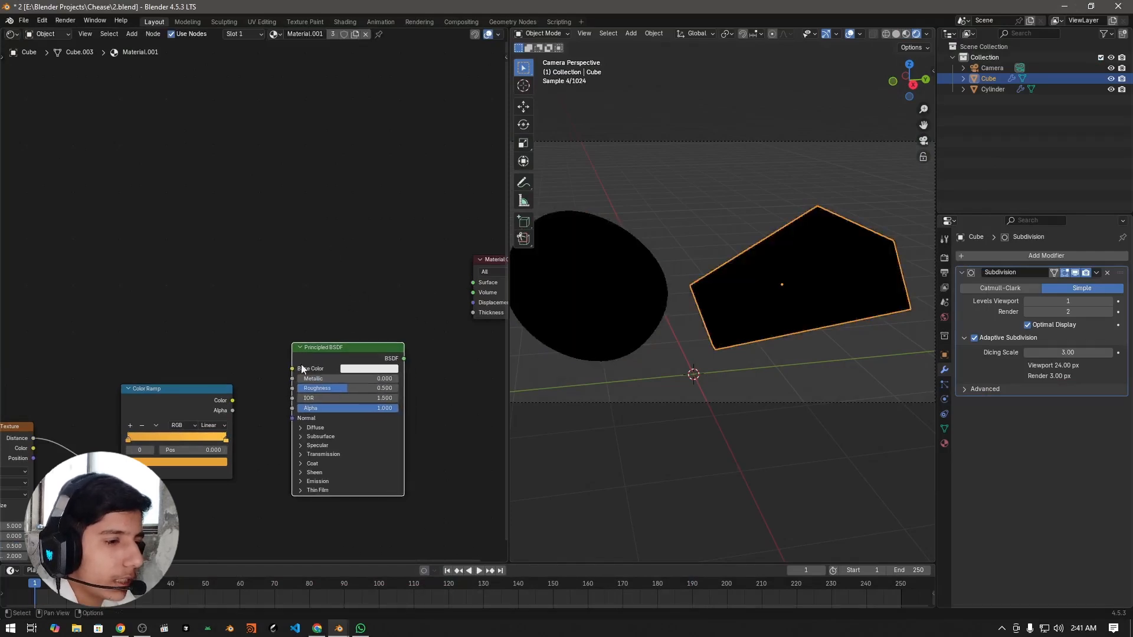
left_click_drag(232, 401, 284, 369)
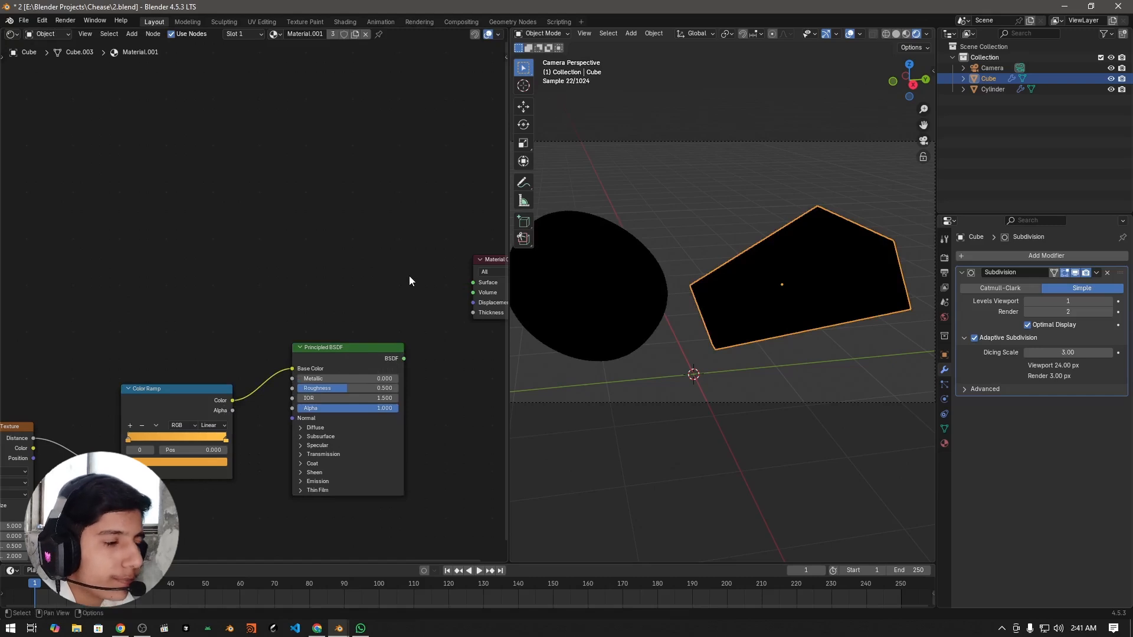
middle_click_drag(413, 427, 389, 394)
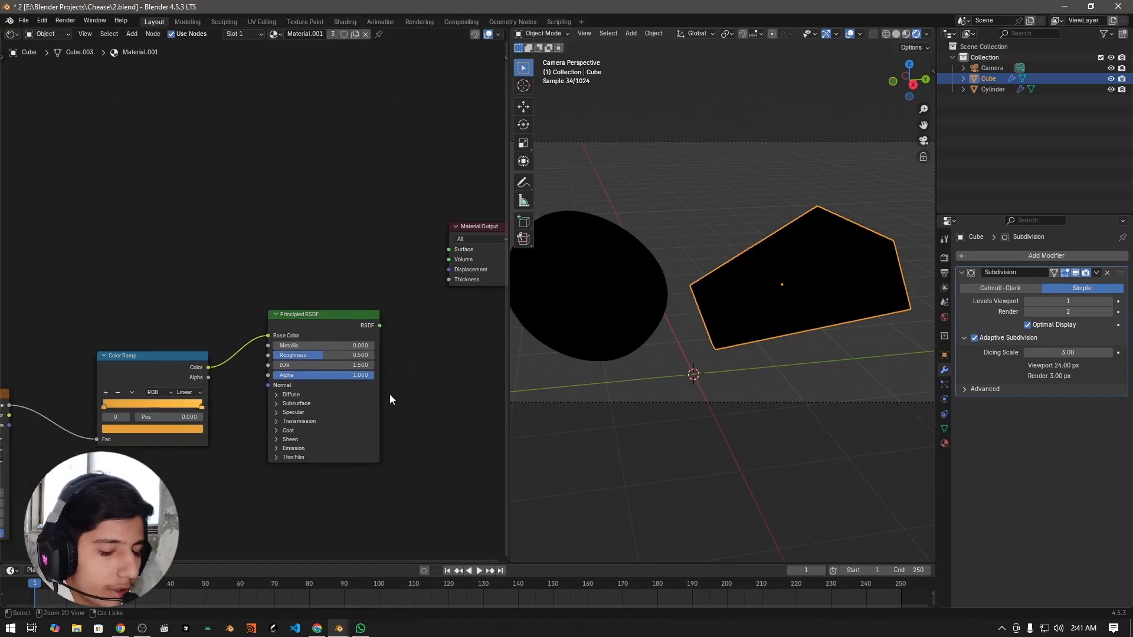
left_click_drag(379, 325, 449, 249)
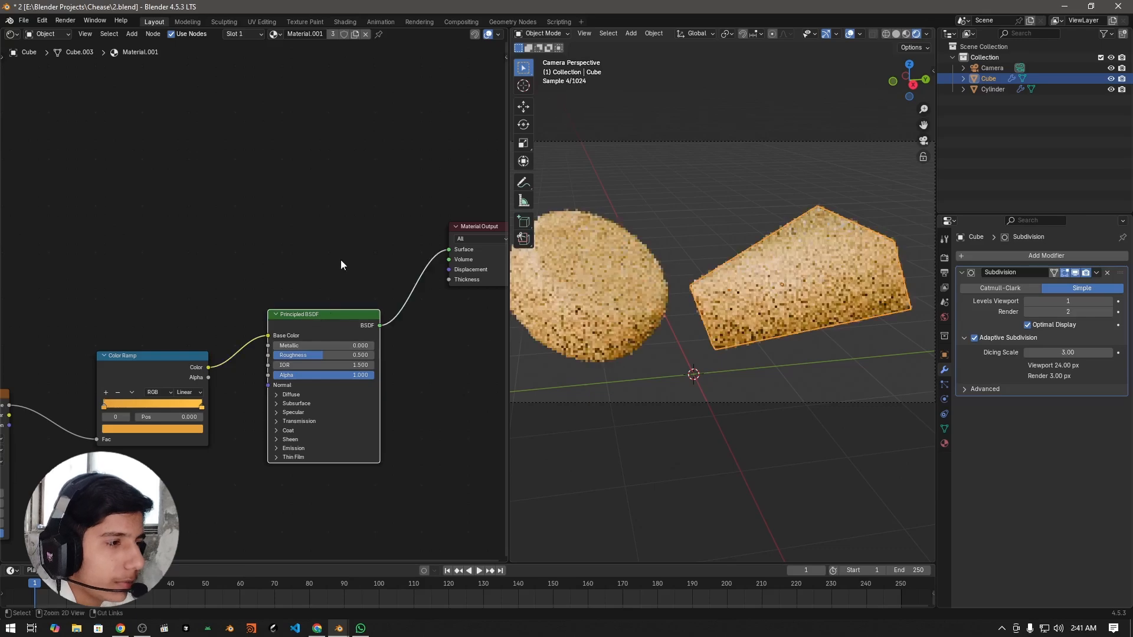
middle_click_drag(419, 301, 329, 299, "shift")
left_click_drag(397, 224, 378, 328)
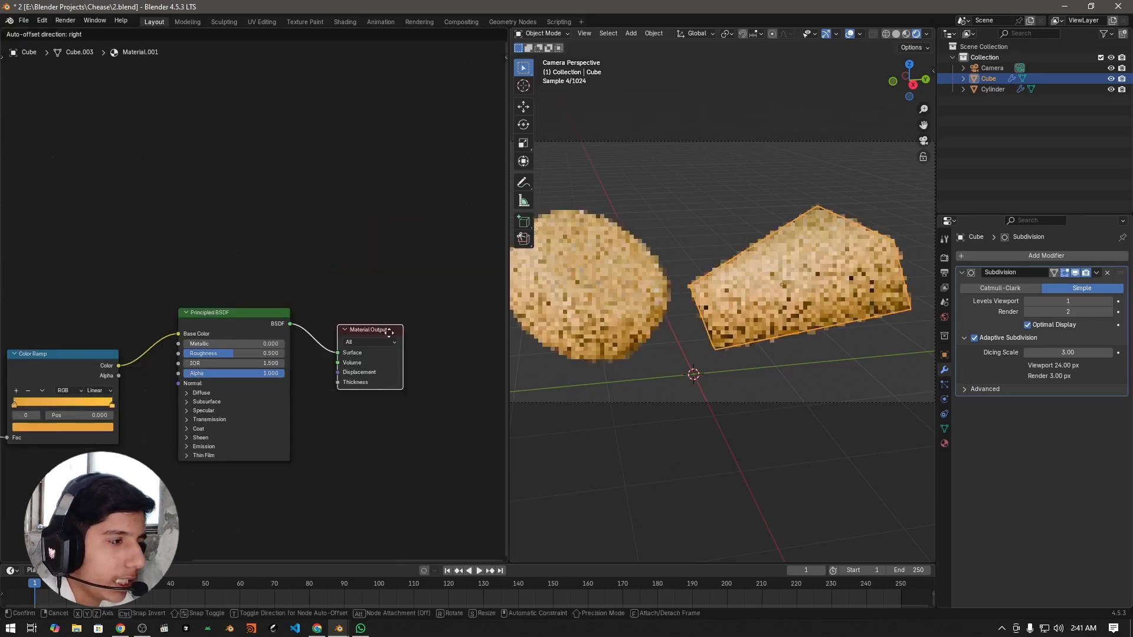
right_click(378, 329)
left_click(324, 245)
- Set the Principled BSDF's Roughness to 0.3
scroll(384, 378, "up", 3)
middle_click_drag(392, 449, 374, 397)
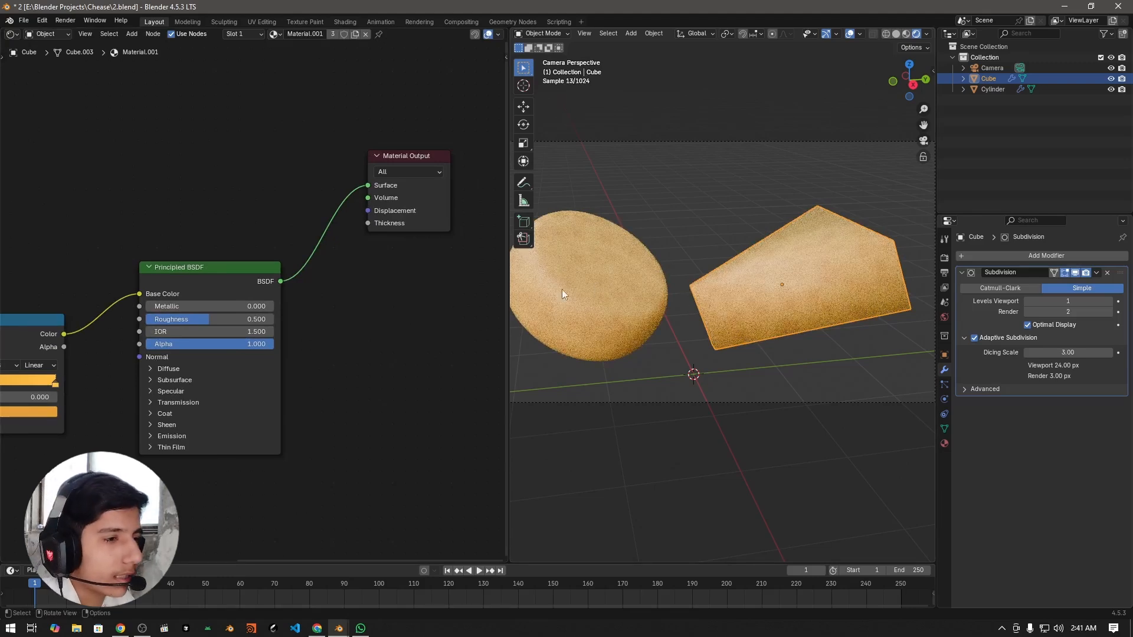
scroll(352, 395, "up", 1)
middle_click_drag(356, 383, 387, 387)
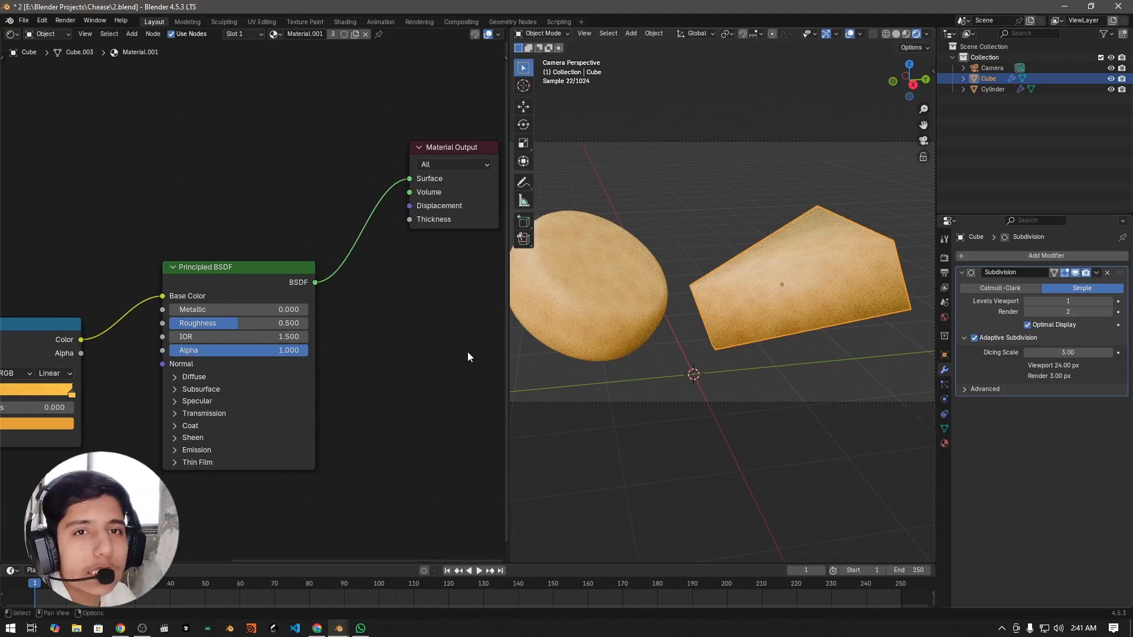
scroll(407, 347, "up", 2)
mouse_move(320, 344)
middle_mouse_down()
mouse_move(421, 349)
mouse_move(313, 336)
middle_mouse_up()
scroll(426, 345, "up", 3)
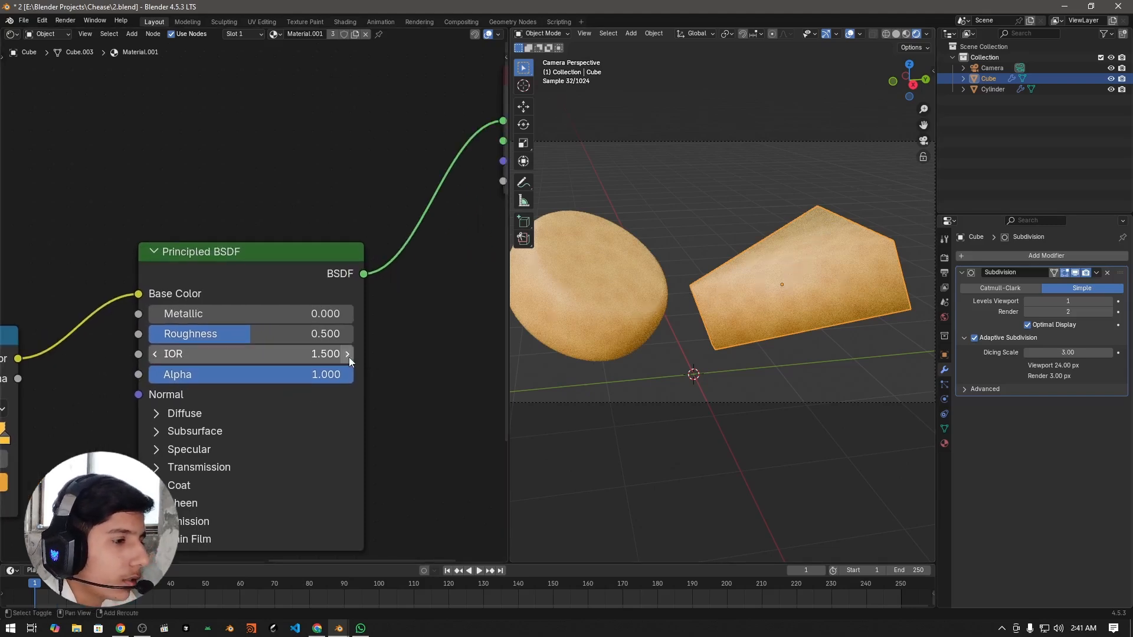
scroll(367, 344, "up", 1)
middle_click_drag(170, 380, 229, 386)
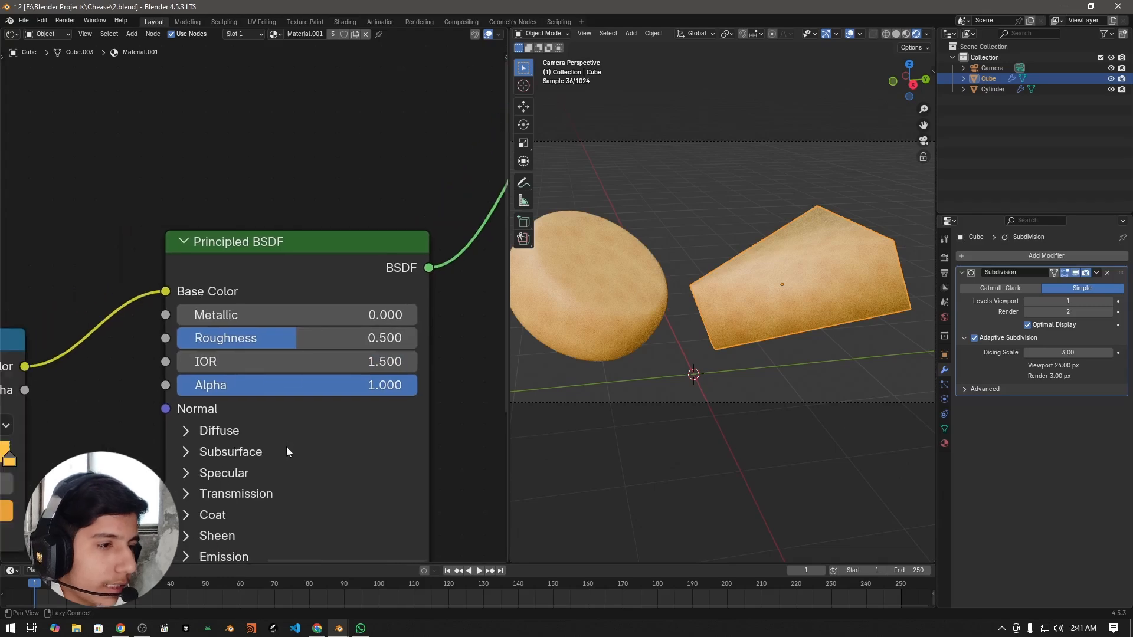
double_click(279, 335)
type(".3")
key("Return")
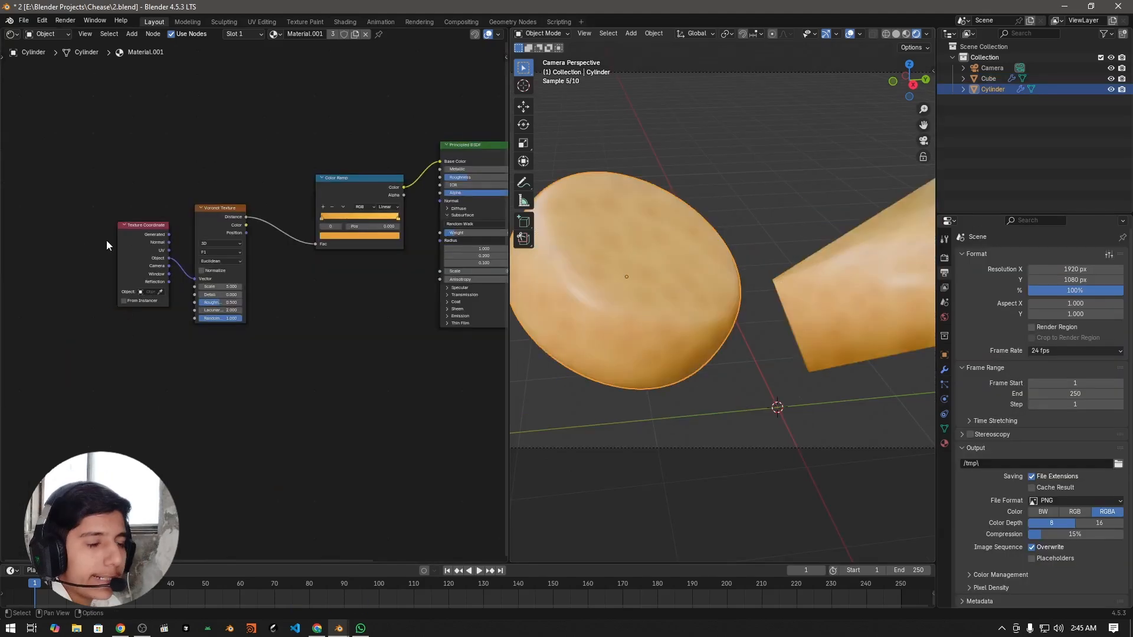
- Move the Texture Coordinate node farther away from the Voronoi Texture node, undoing the extra move
left_click(156, 231)
key("g")
left_click(313, 377)
left_click(314, 377)
left_click(136, 289)
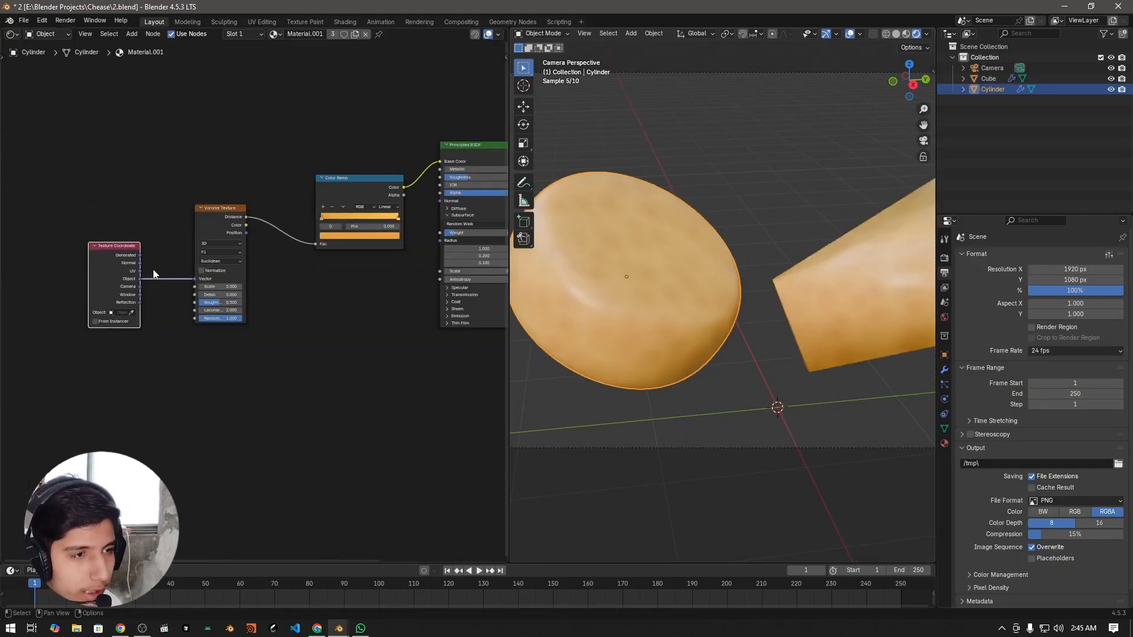
key("ctrl+z")
- Add a Noise Texture node and place it directly below the Voronoi Texture node
key("shift+a")
type("no")
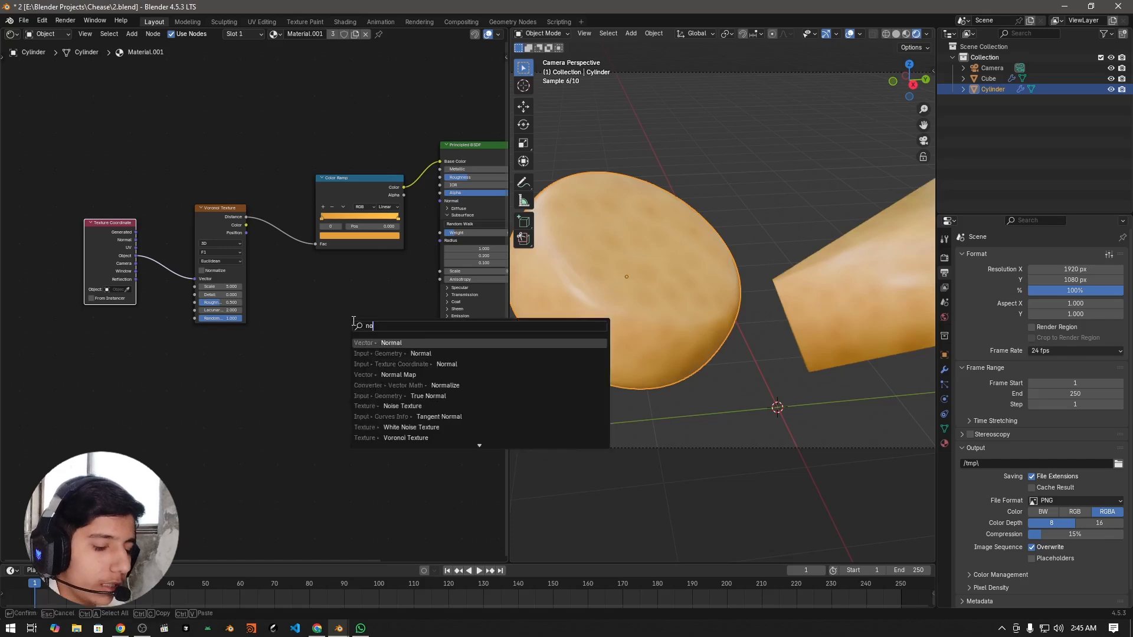
type("ise")
key("Return")
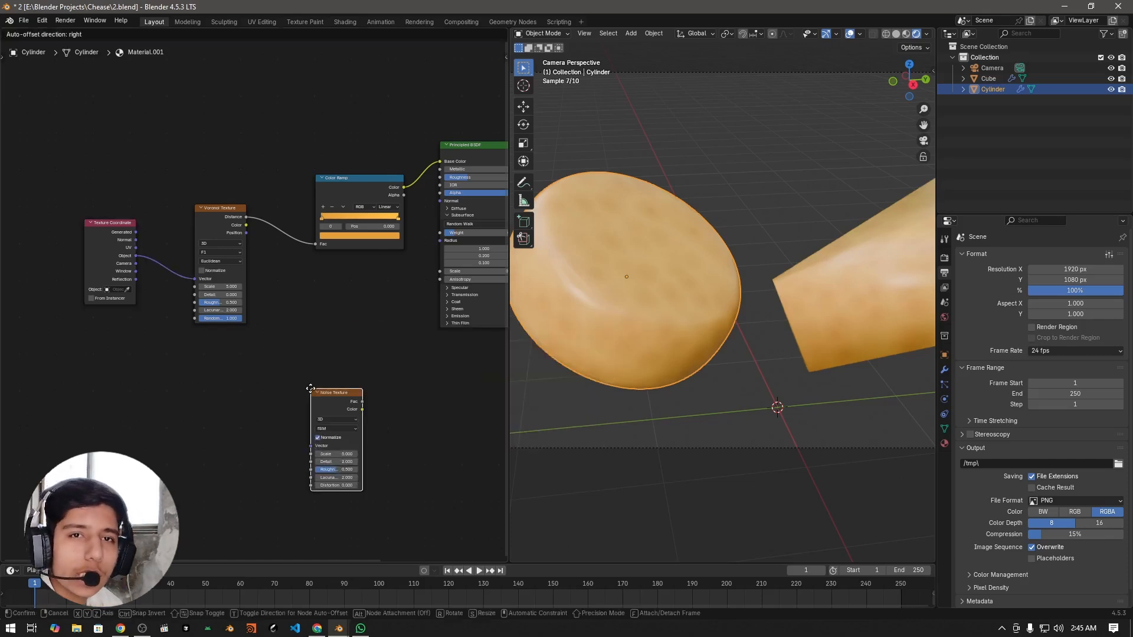
left_click(190, 332)
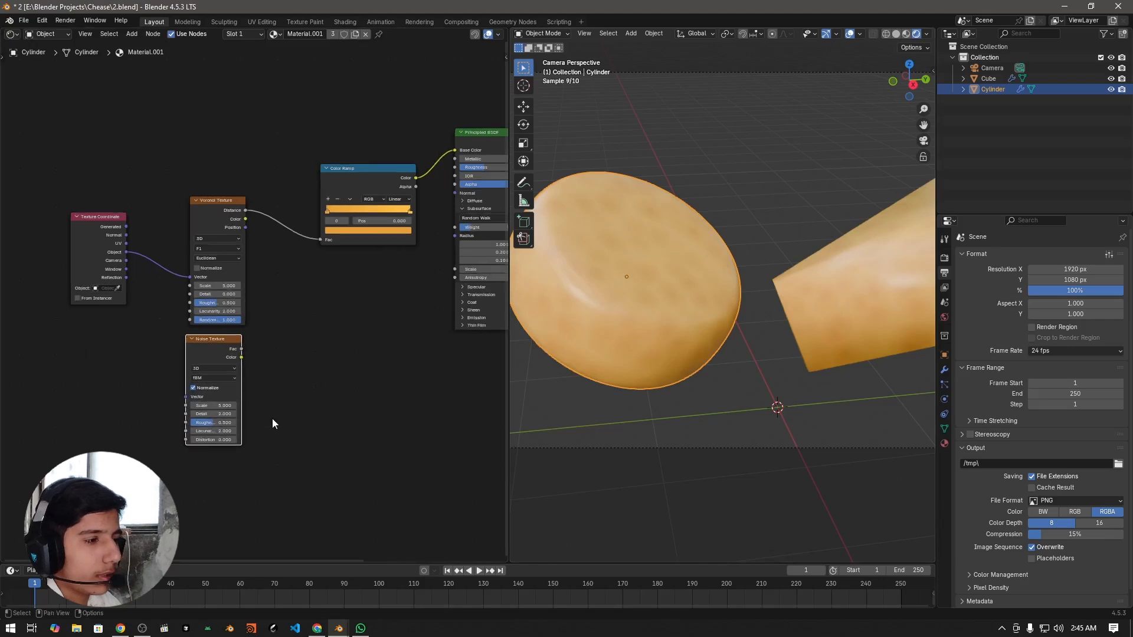
- Preview the Noise Texture's Fac output directly on the cheese shapes
scroll(271, 419, "up", 1)
middle_click_drag(271, 418, 299, 415)
mouse_move(355, 374)
middle_mouse_down()
mouse_move(391, 384)
mouse_move(366, 377)
middle_mouse_up()
scroll(388, 381, "up", 3)
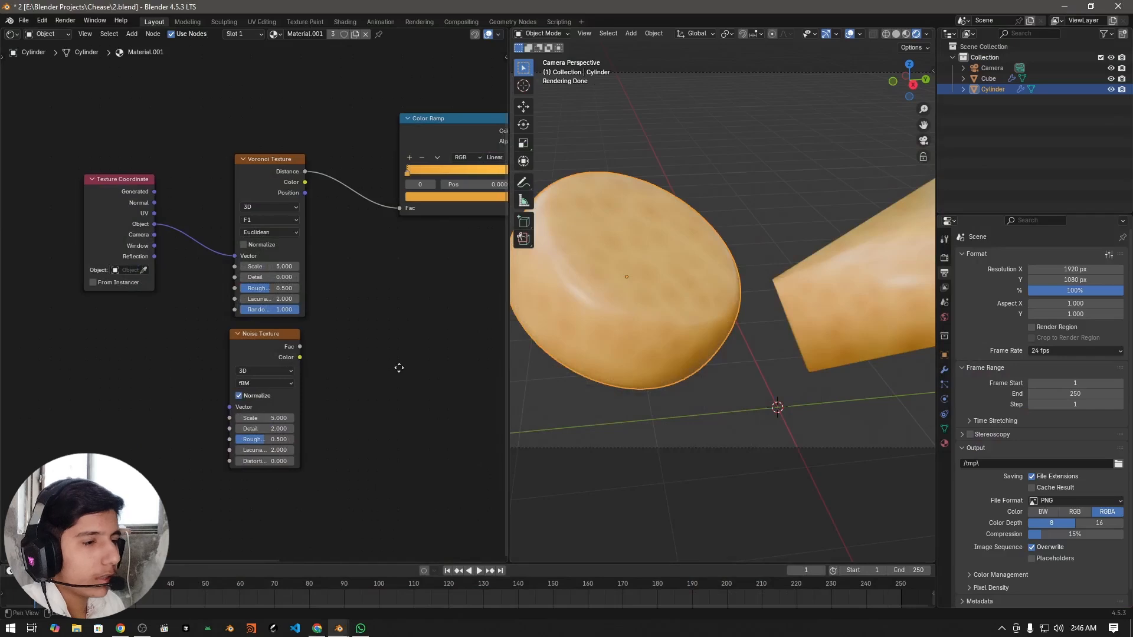
middle_click_drag(417, 347, 331, 349)
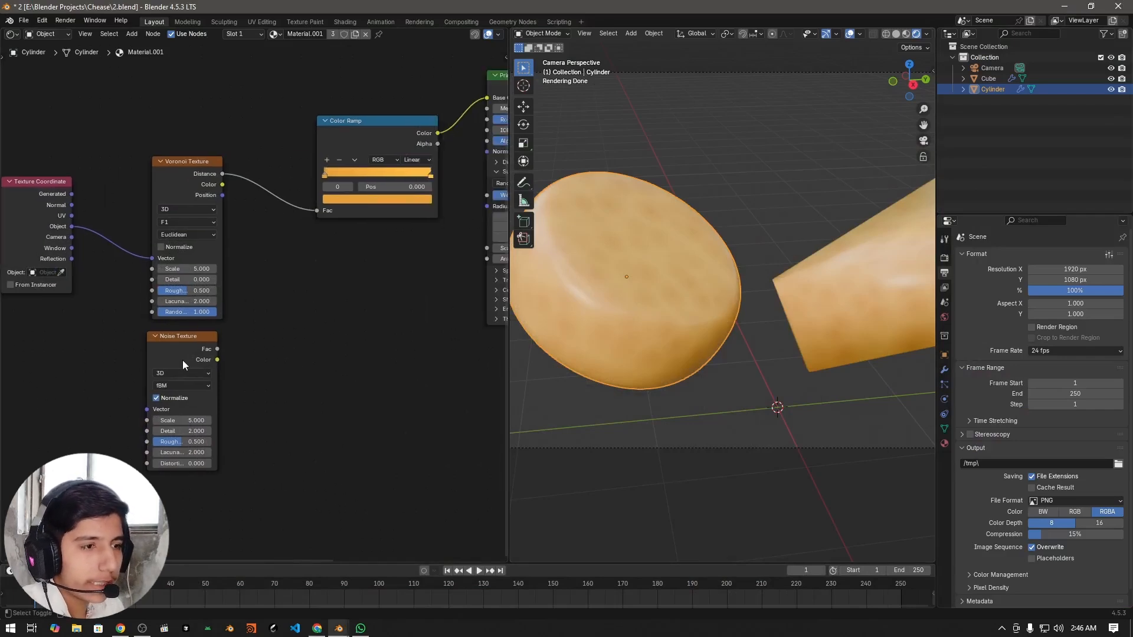
left_click(182, 338, "ctrl+shift")
- Lower the Texture Coordinate node and connect its Object output to the Noise Texture's Vector input
middle_click_drag(282, 313, 333, 260)
middle_click_drag(77, 138, 109, 157)
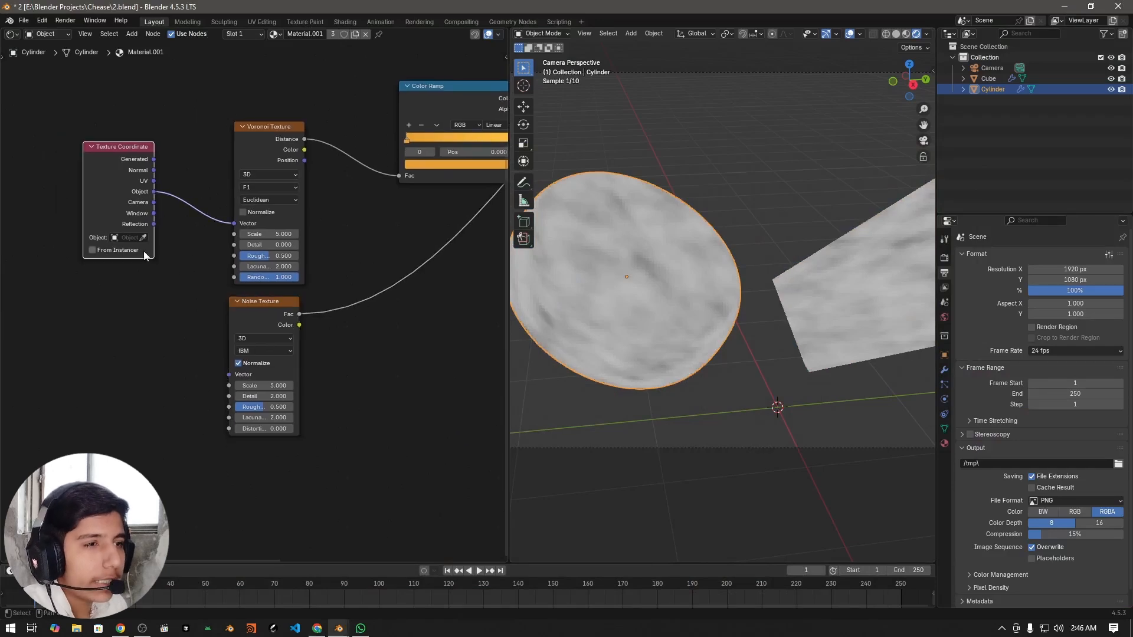
left_click_drag(144, 250, 108, 349)
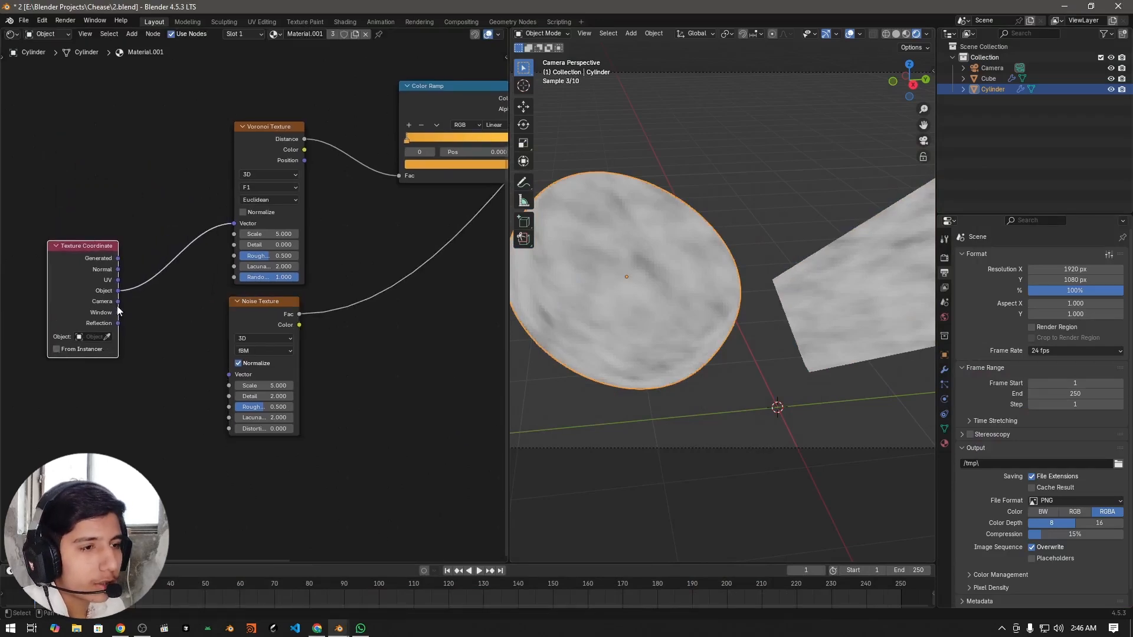
left_click_drag(118, 291, 229, 374)
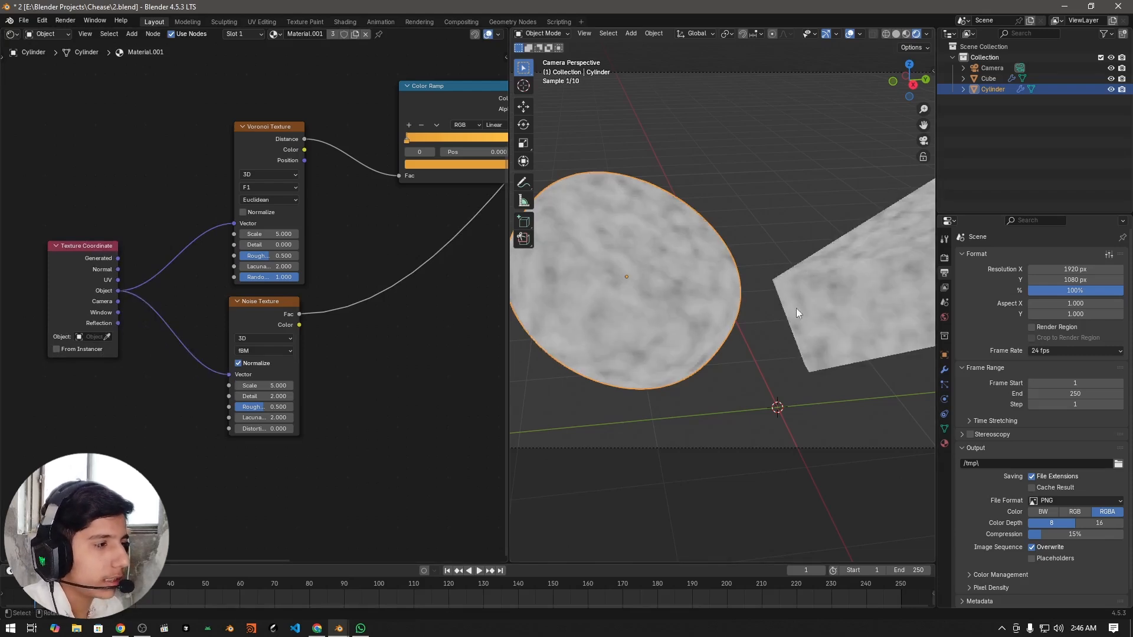
- Raise the Noise Texture's Detail to 15.000
middle_click_drag(367, 365, 374, 389)
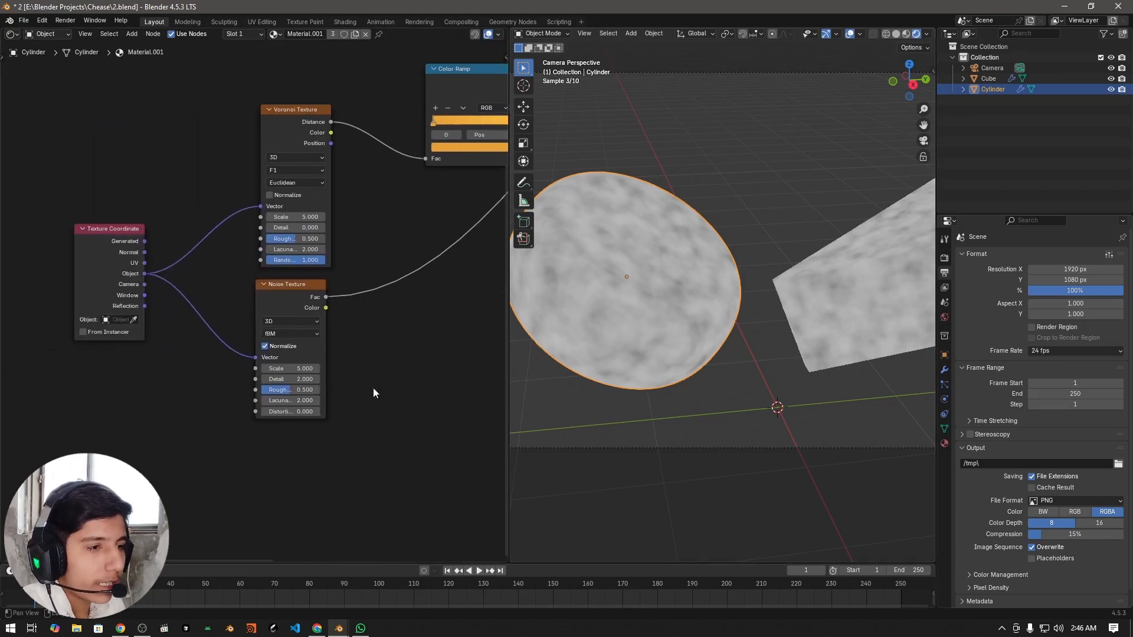
scroll(437, 427, "up", 5)
middle_click_drag(419, 427, 429, 278)
scroll(427, 277, "up", 1)
mouse_move(377, 261)
left_mouse_down()
mouse_move(424, 261)
mouse_move(386, 255)
left_mouse_up()
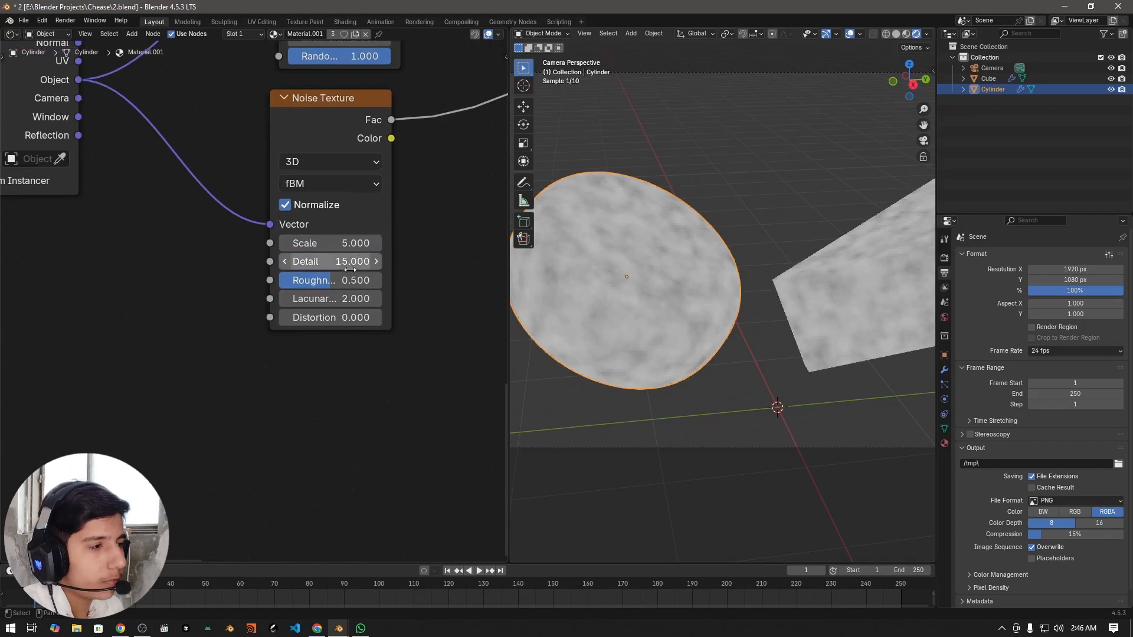
- Restore the Principled BSDF's connection to the Material Output's Surface in place of the noise preview and save the file
scroll(402, 356, "down", 4)
middle_click_drag(475, 306, 210, 350)
scroll(210, 351, "down", 2)
middle_click_drag(218, 296, 215, 435)
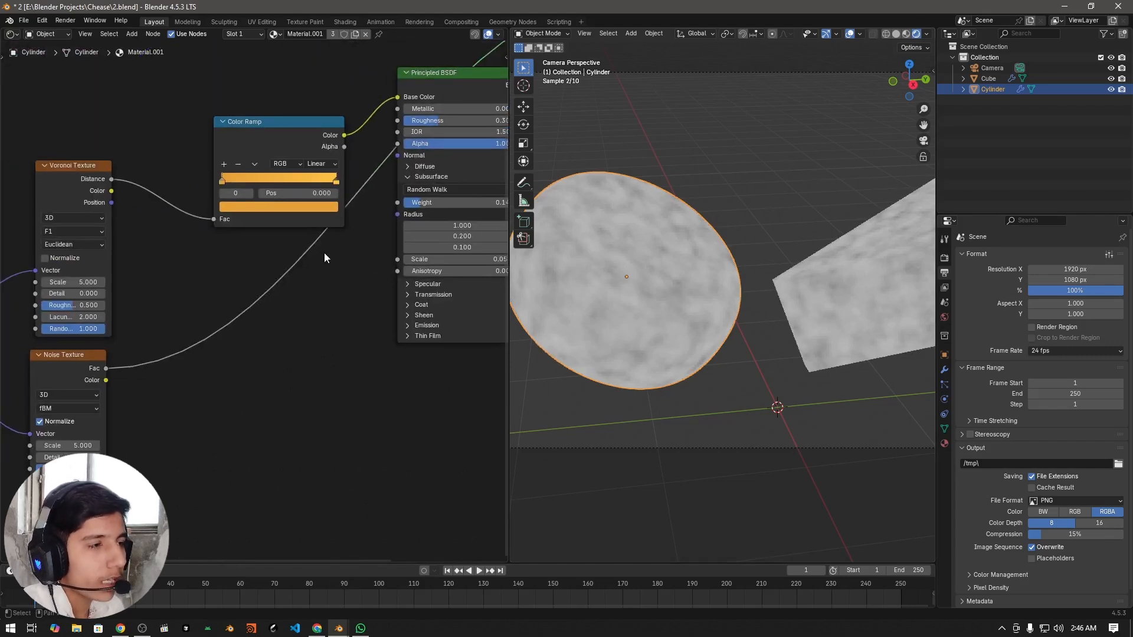
middle_click_drag(410, 209, 220, 346)
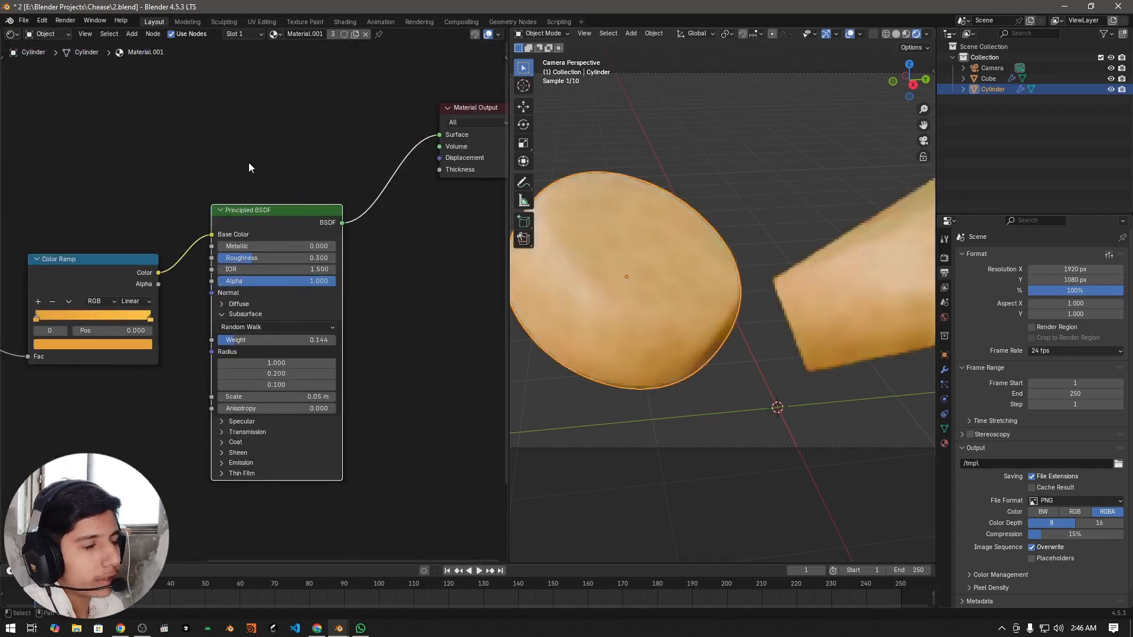
middle_click_drag(249, 162, 414, 169)
key("ctrl+s")
- Connect the Noise Texture's Fac output to the Principled BSDF's Normal input
middle_click_drag(238, 442, 279, 312)
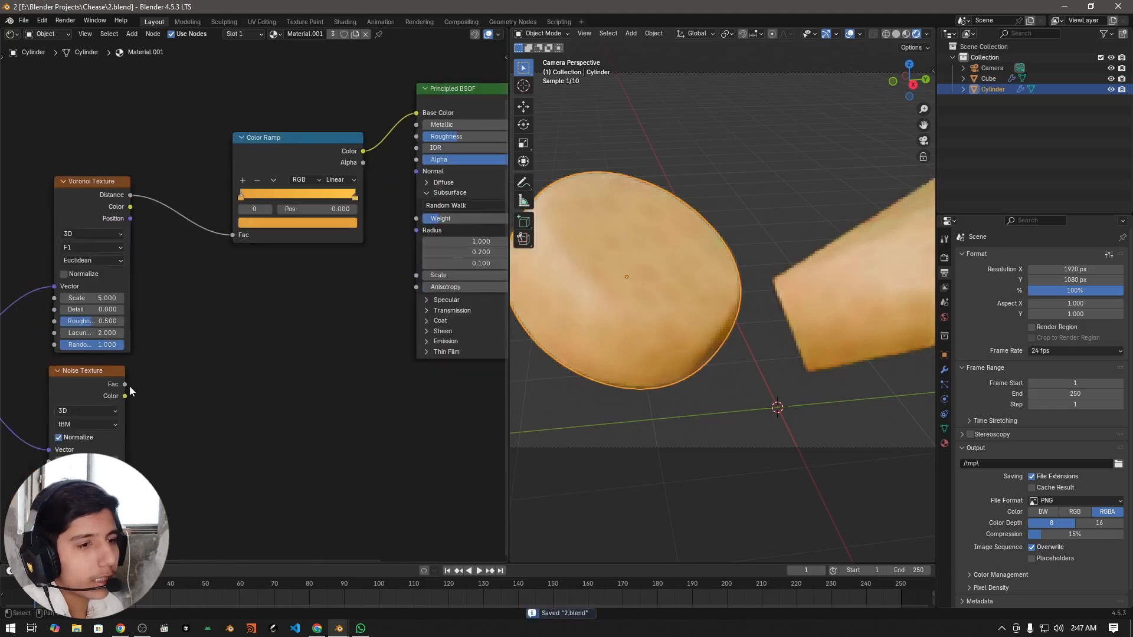
left_click_drag(125, 383, 405, 179)
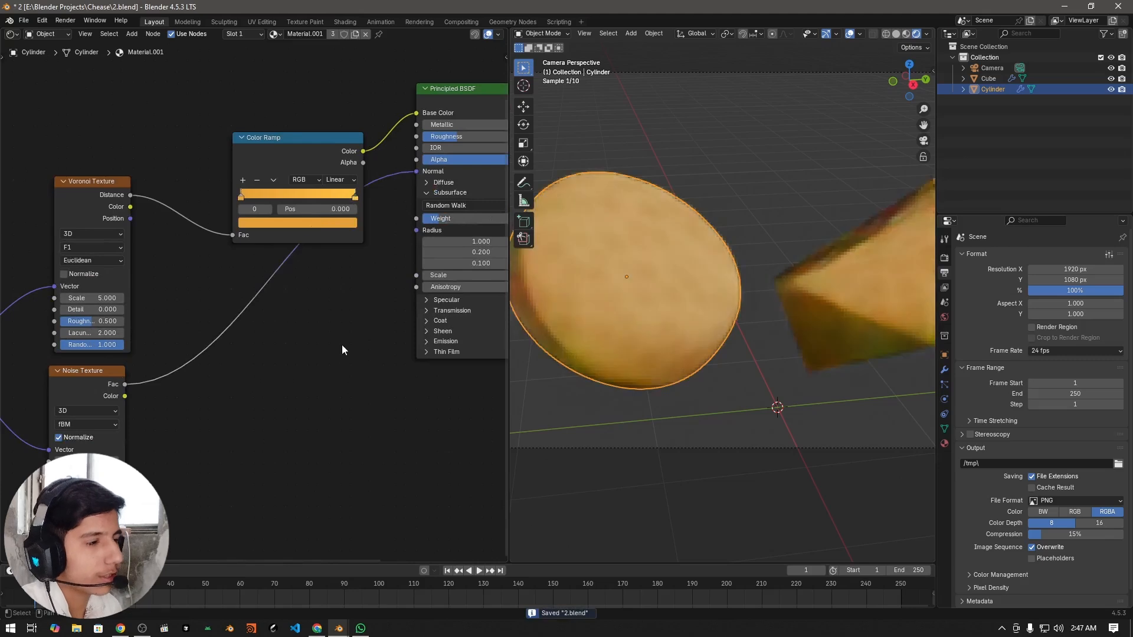
- Move the Color Ramp node up to clear space between the Noise Texture and the Principled BSDF
scroll(341, 345, "down", 1)
middle_click_drag(172, 473, 251, 420)
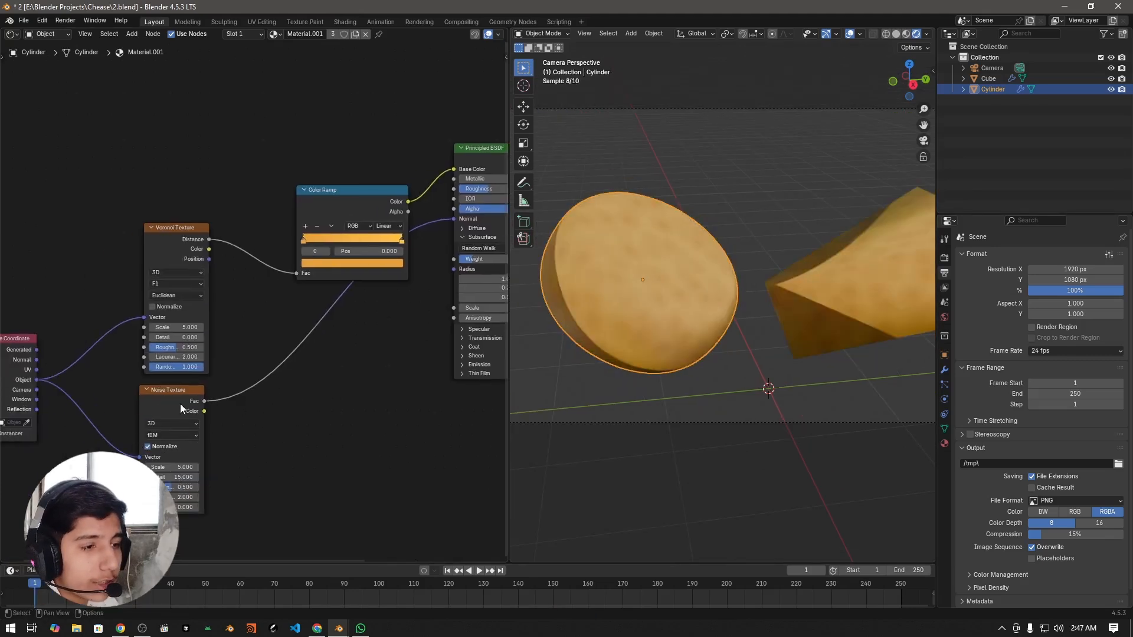
left_click(179, 404)
key("g")
right_click(374, 312)
left_click(371, 405)
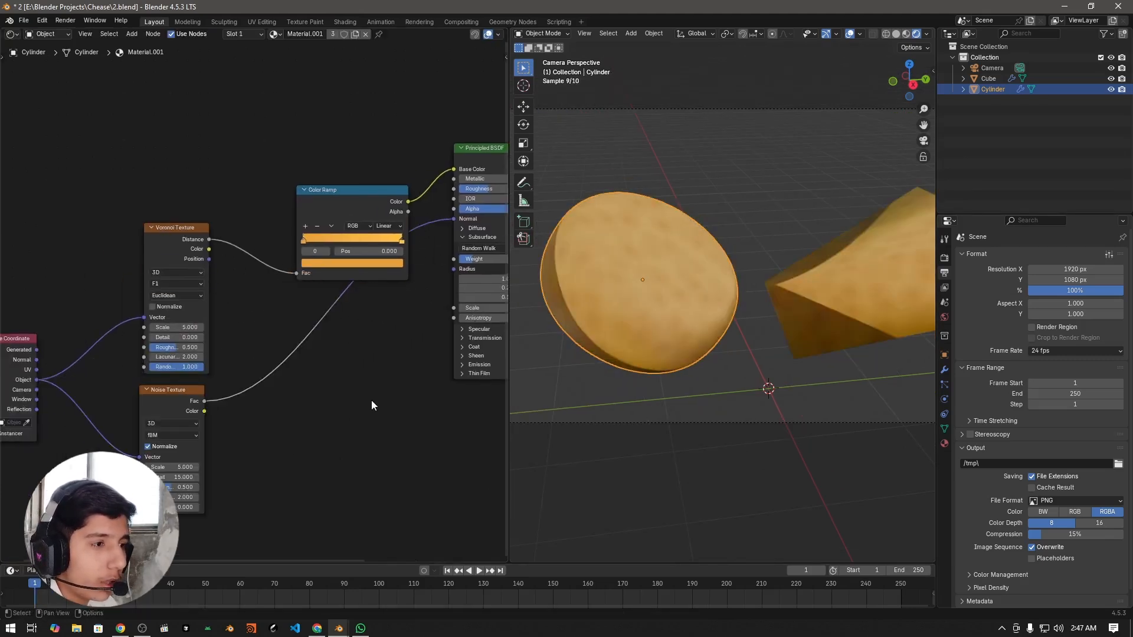
left_click_drag(362, 190, 317, 127)
left_click_drag(353, 412, 302, 276)
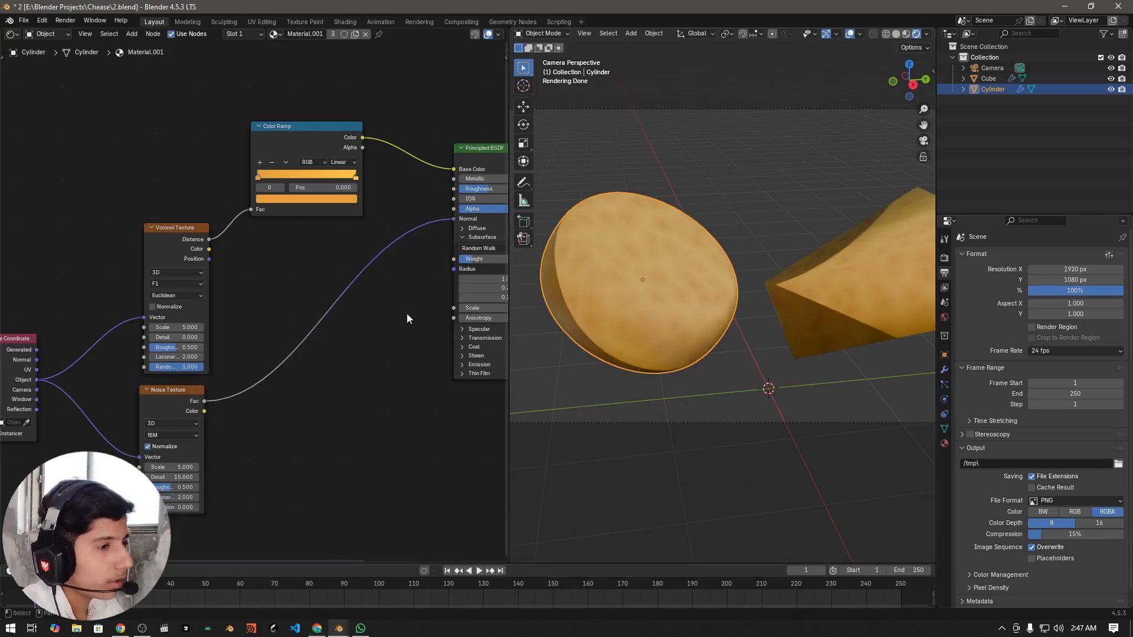
- Insert a Bump node between the Noise Texture and the Principled BSDF's Normal input, with the noise Fac feeding its Height
middle_click_drag(399, 305, 363, 311)
scroll(357, 321, "up", 1)
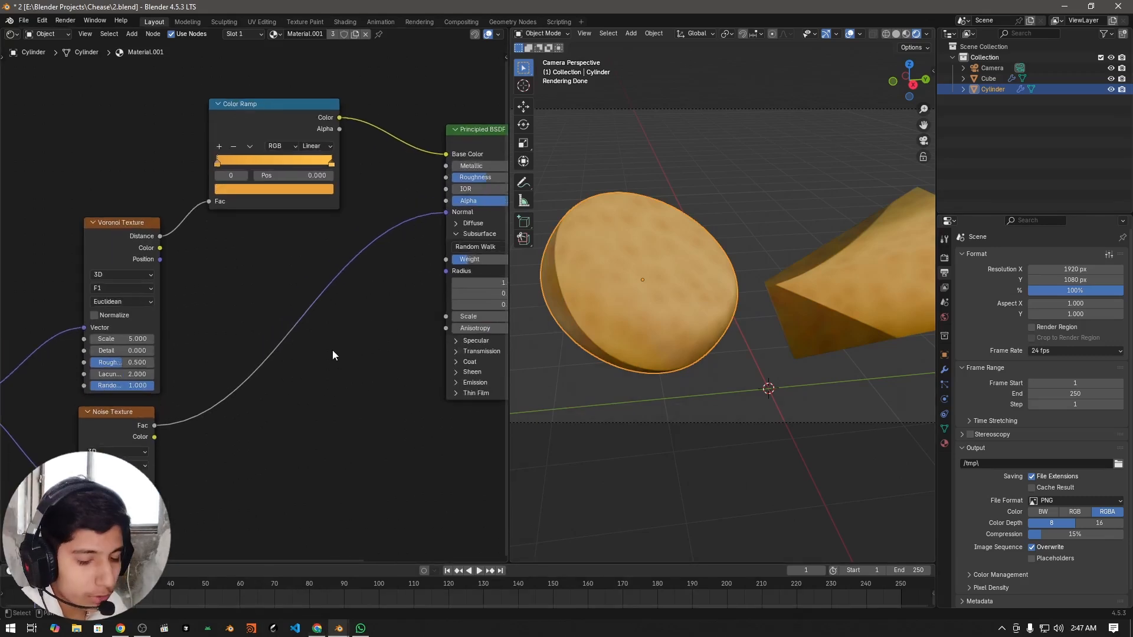
key("shift+a")
left_click(331, 348)
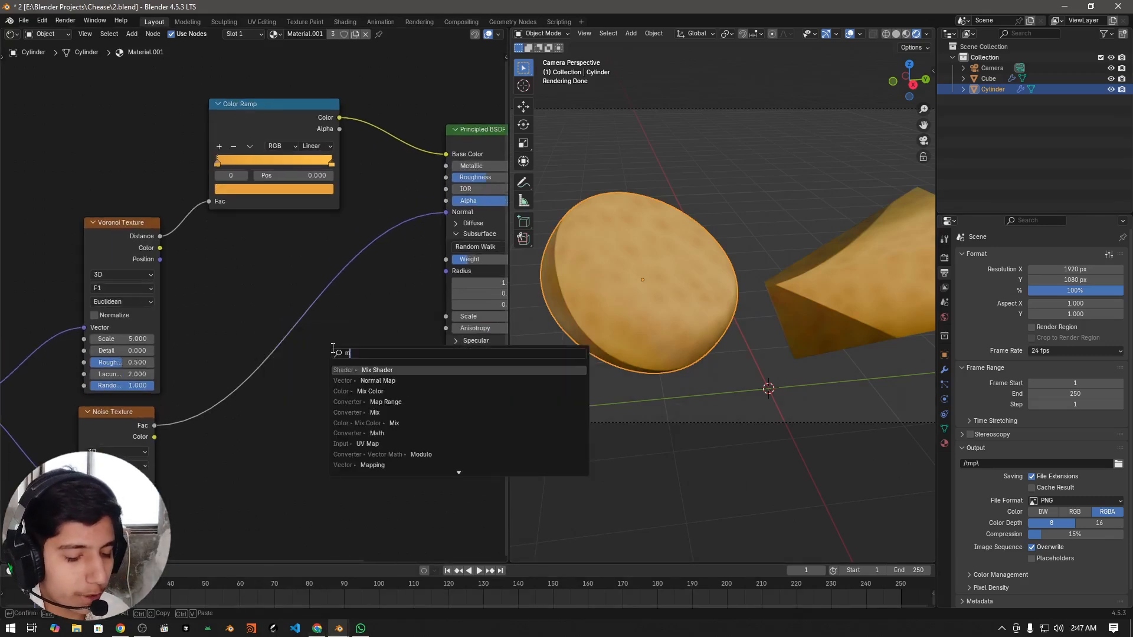
type("bun")
key("Return")
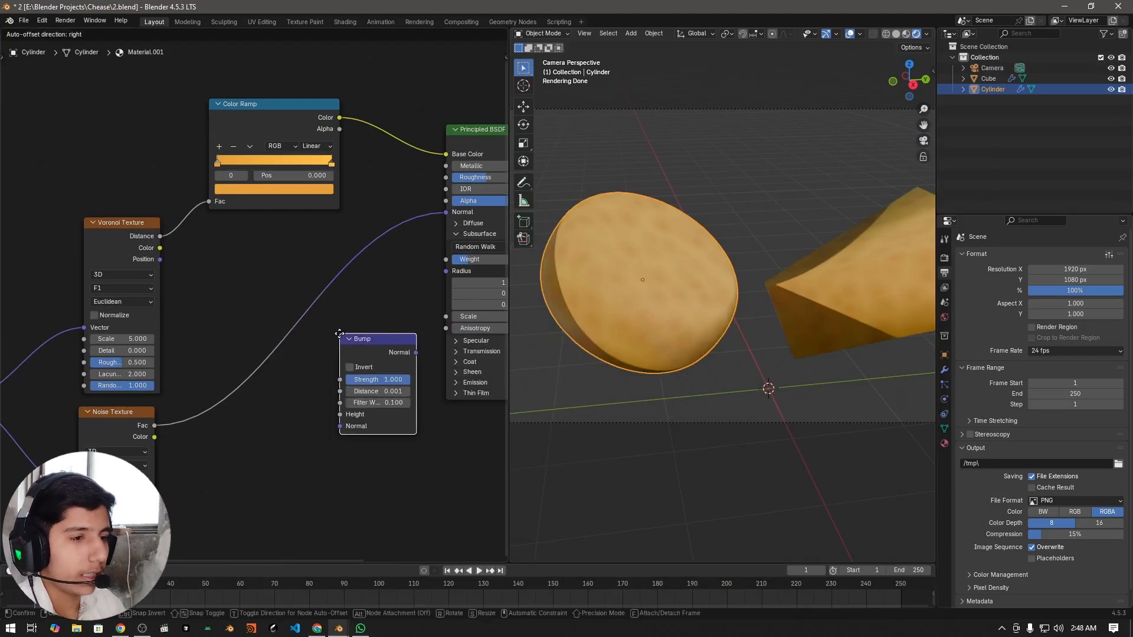
left_click(276, 361)
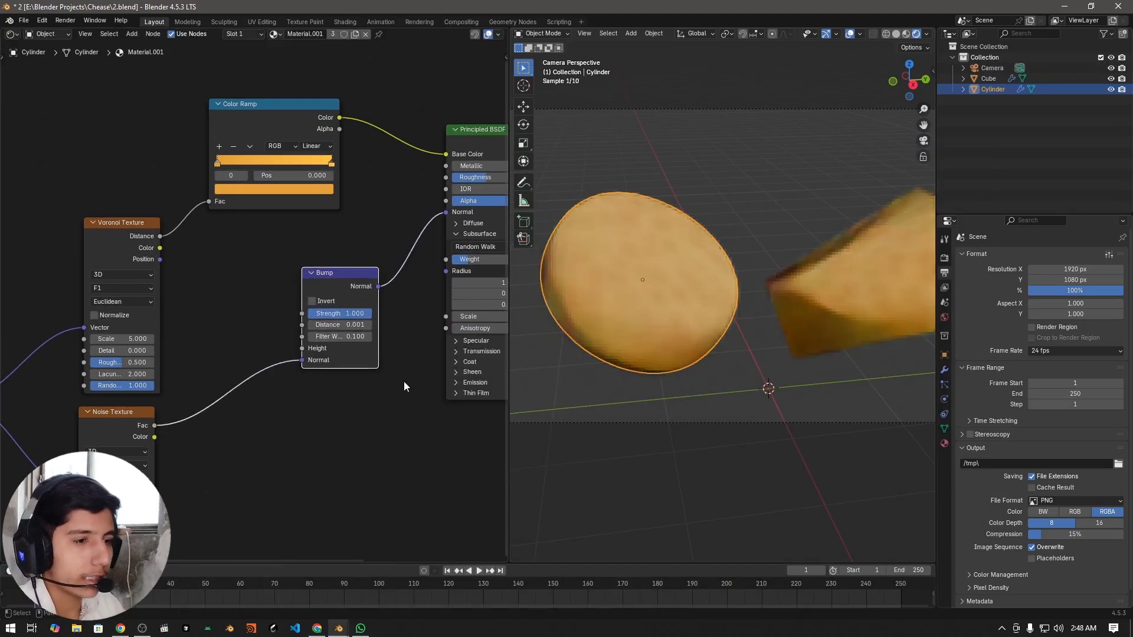
scroll(259, 366, "up", 1)
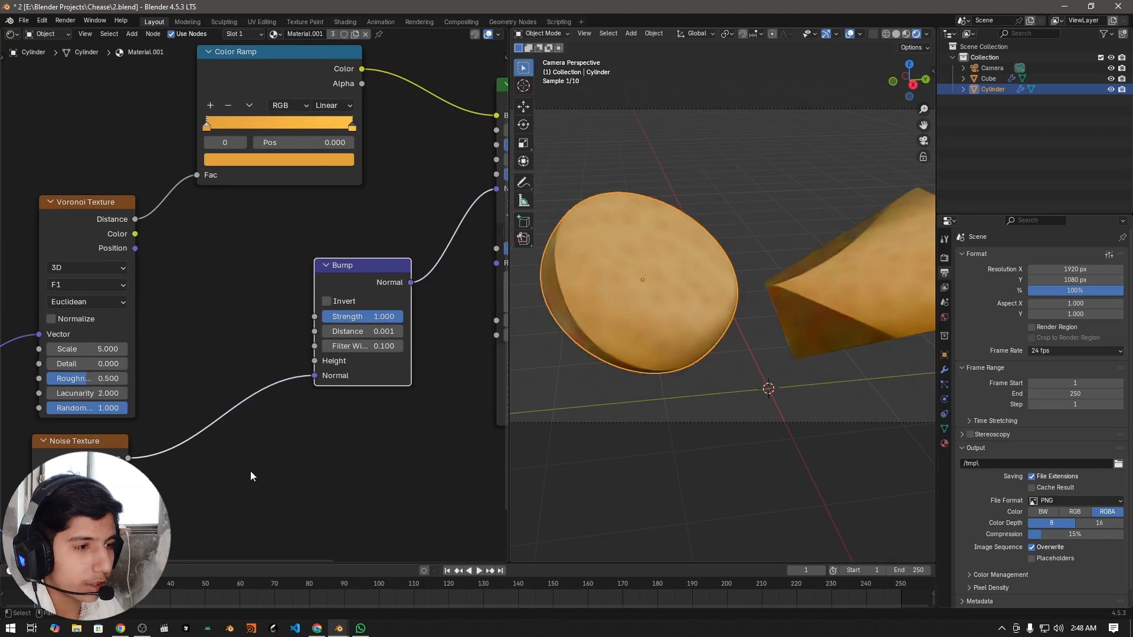
mouse_move(310, 375)
left_mouse_down()
mouse_move(288, 368)
mouse_move(314, 361)
left_mouse_up()
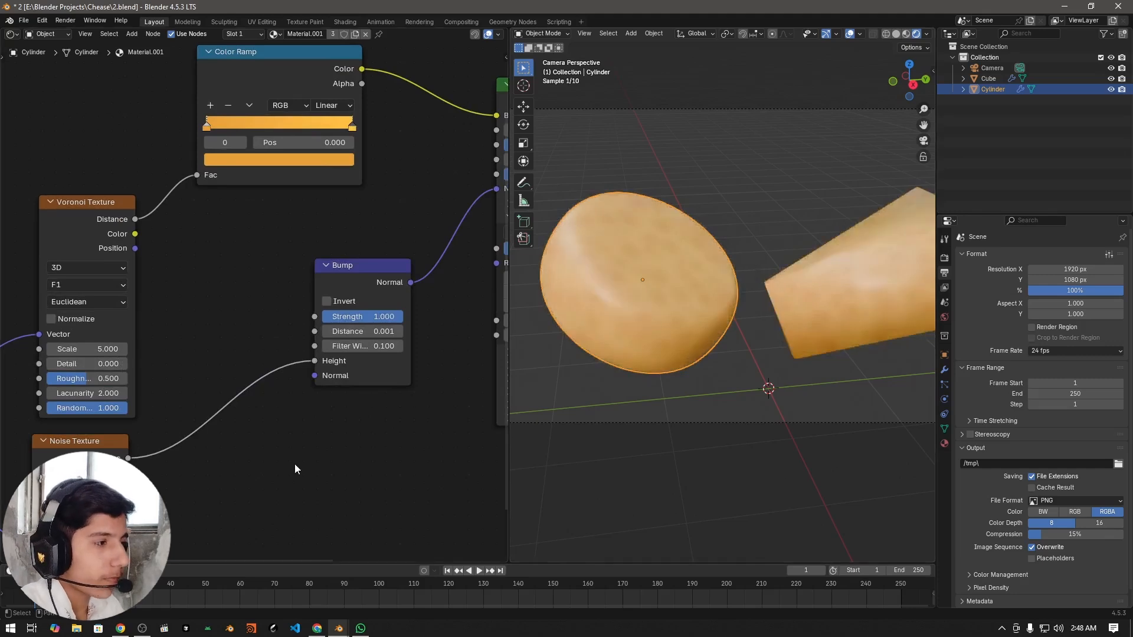
- Set the Bump node's Distance to 0.301
scroll(373, 431, "up", 1)
middle_click_drag(464, 418, 394, 446)
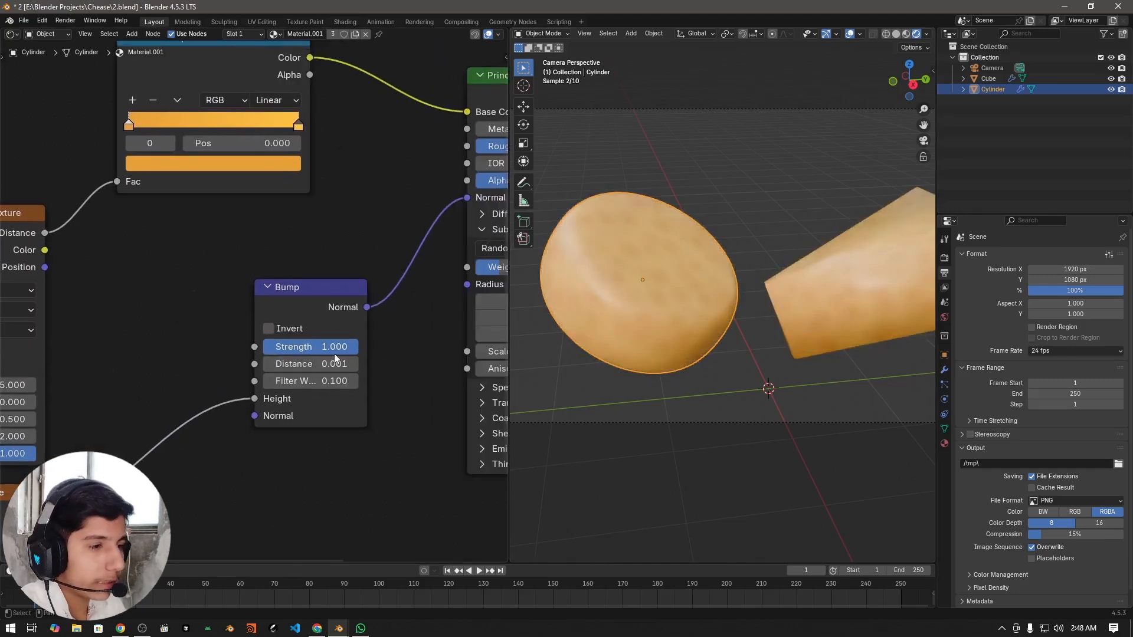
left_click_drag(335, 360, 357, 360)
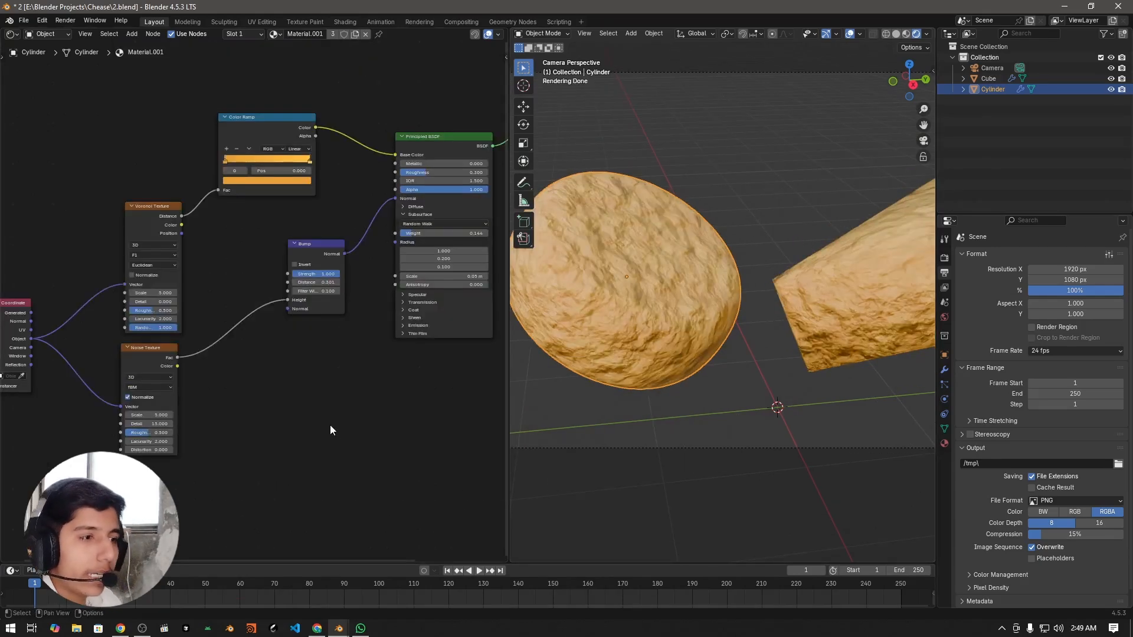
- Lower the Bump node's Strength to 0.113 and deselect all objects in the viewport
scroll(330, 430, "up", 3)
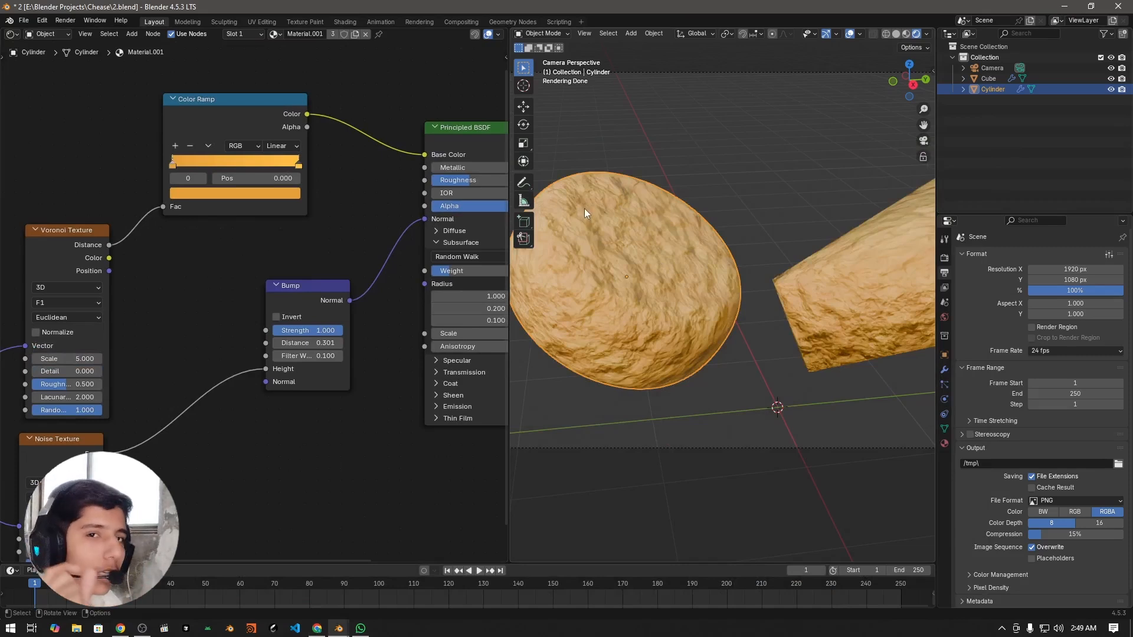
middle_click_drag(274, 444, 314, 471, "ctrl")
left_click_drag(313, 354, 211, 354)
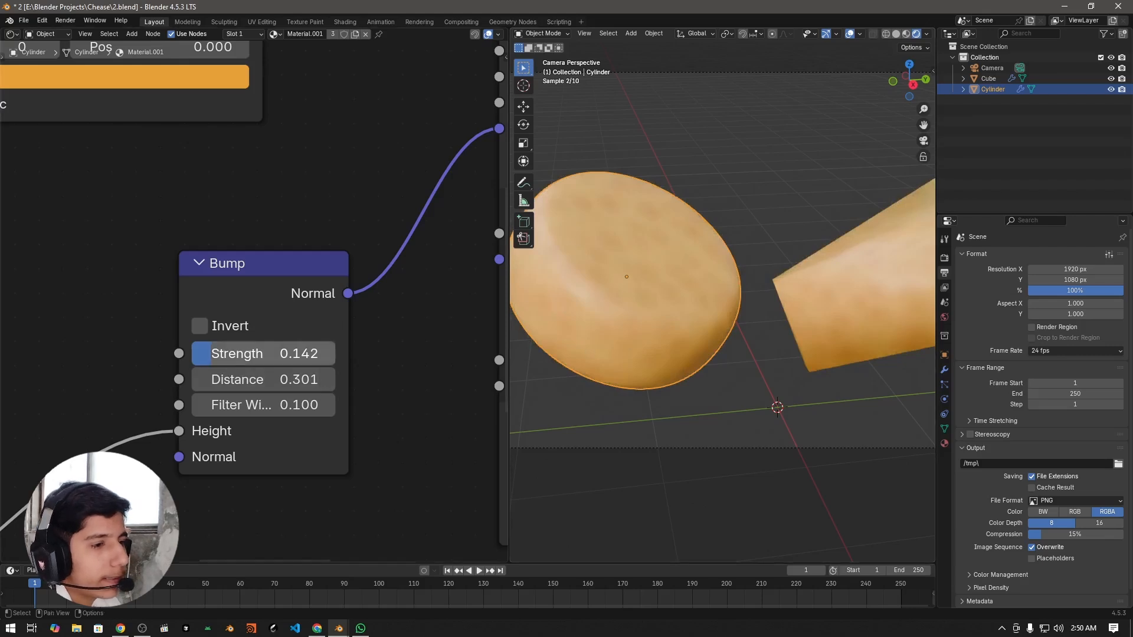
left_click_drag(215, 354, 226, 357)
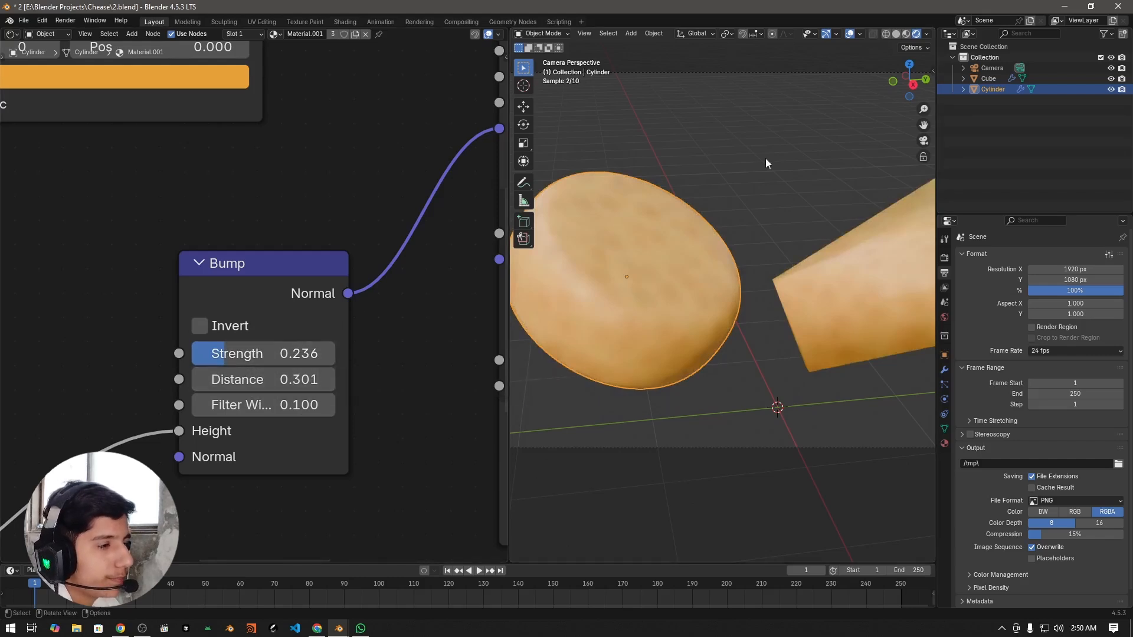
left_click_drag(627, 121, 540, 59)
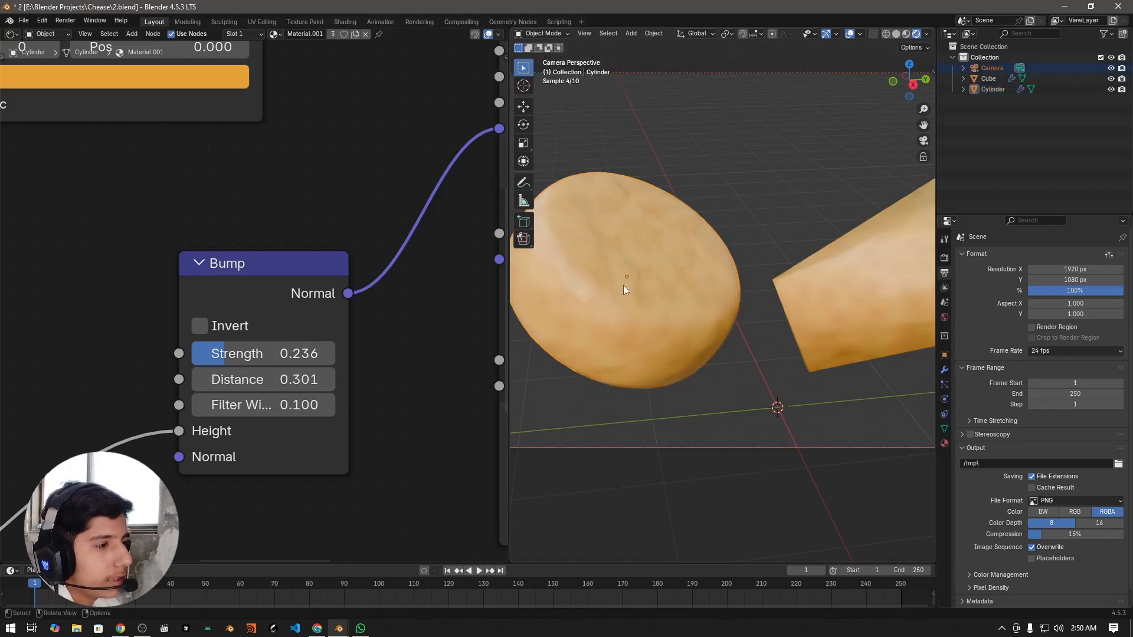
left_click(671, 223)
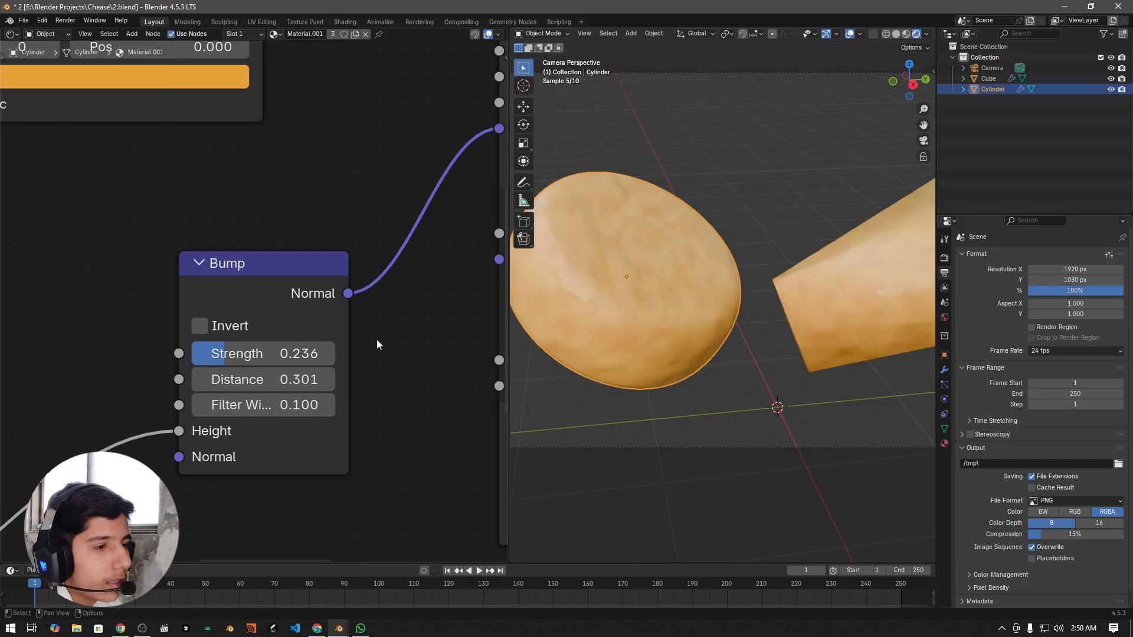
left_click_drag(313, 360, 295, 359)
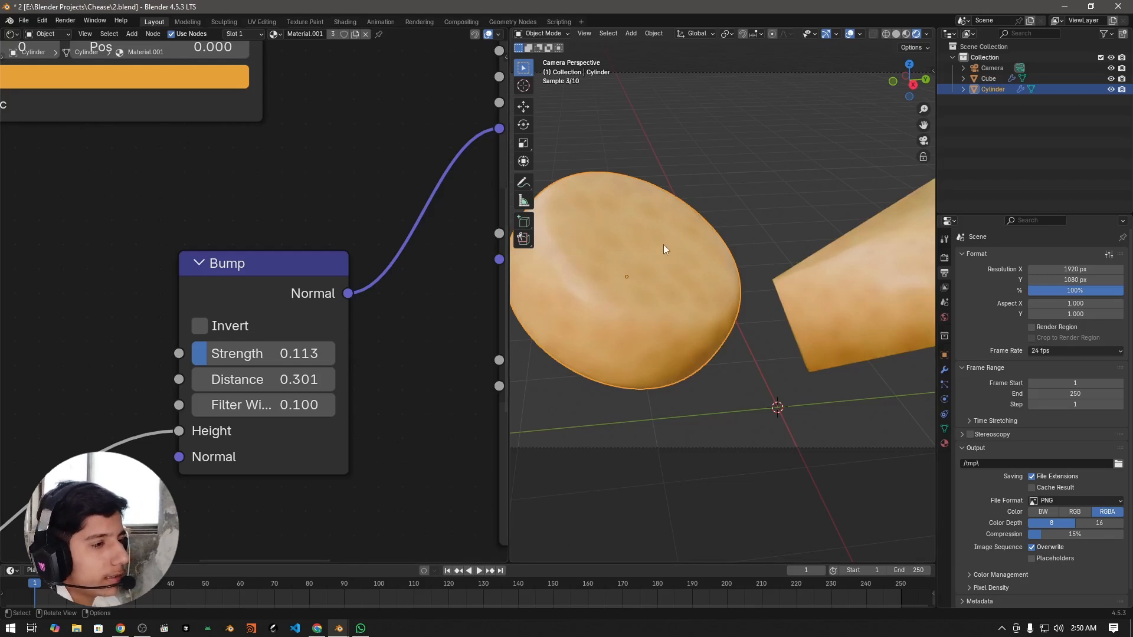
scroll(254, 321, "down", 2)
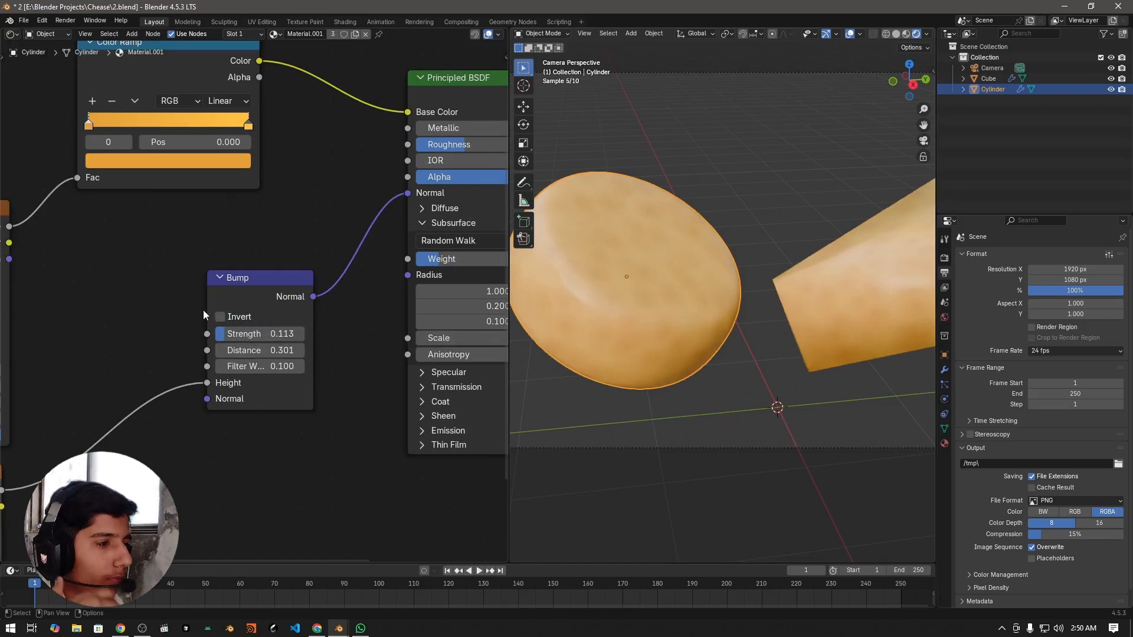
scroll(383, 363, "down", 5)
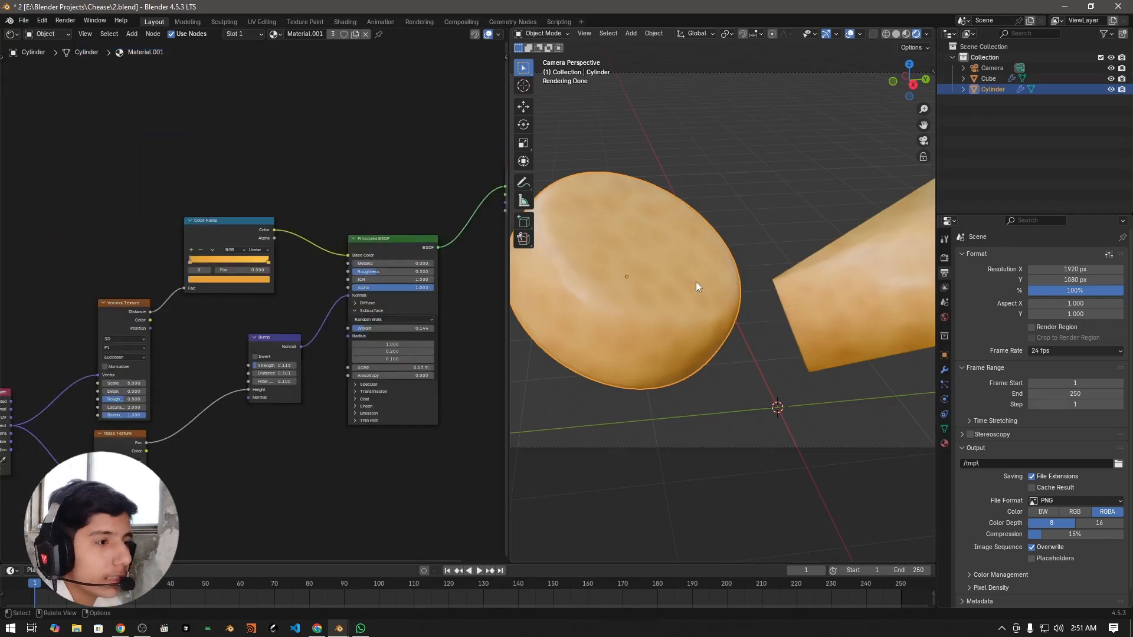
left_click_drag(543, 122, 835, 406)
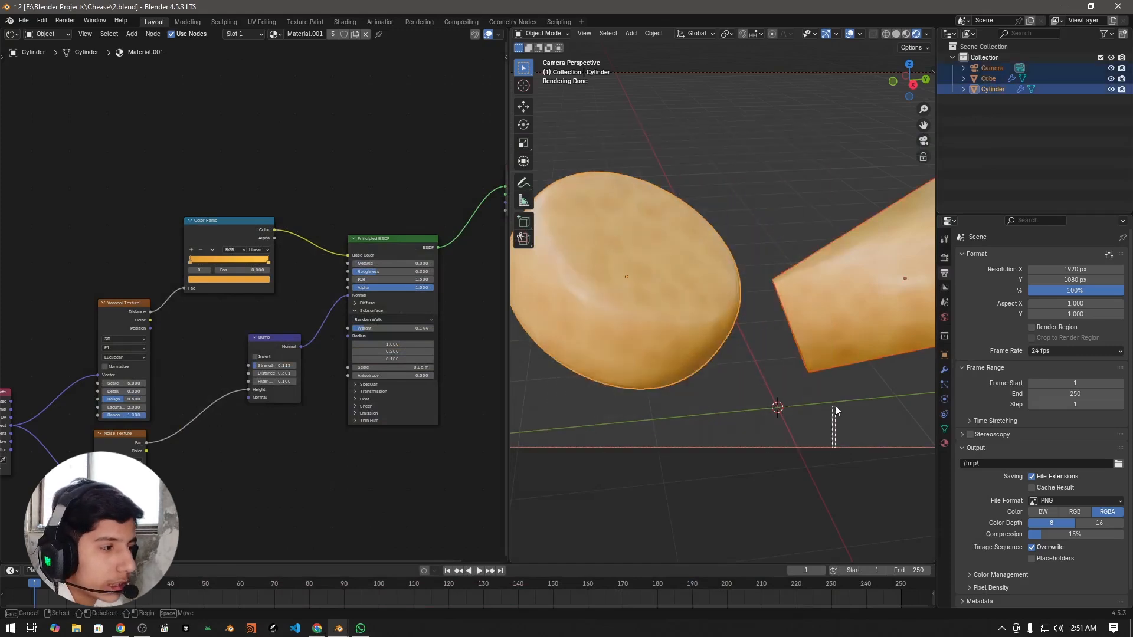
left_click(835, 406)
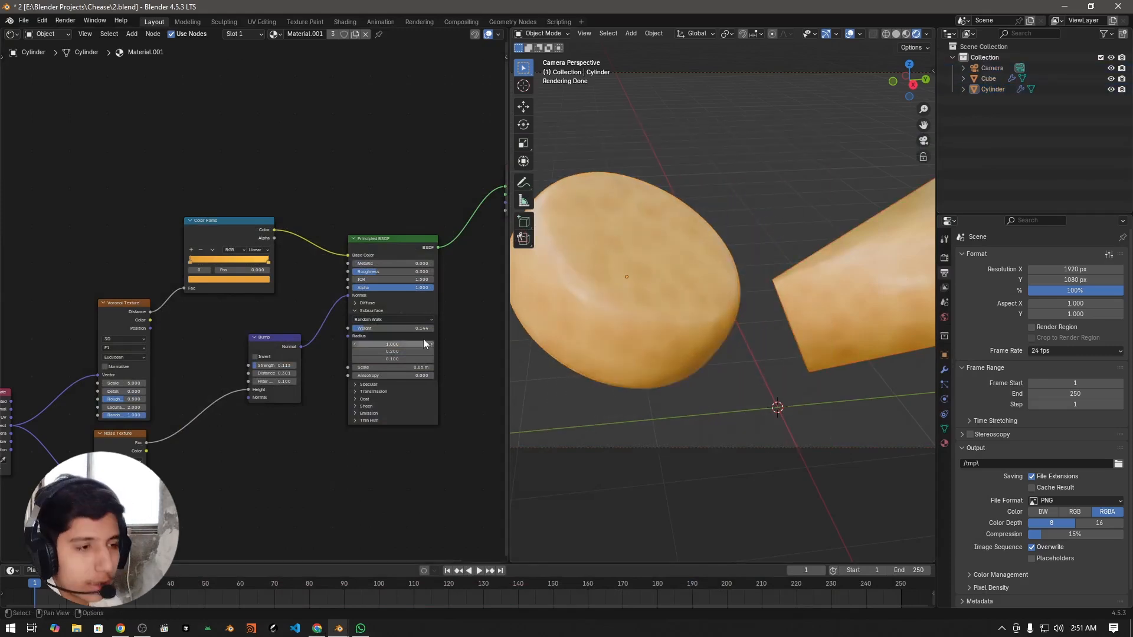
- Move the Voronoi Texture node up, away from the Noise Texture, and save the file
middle_click_drag(270, 437, 287, 392)
scroll(286, 389, "up", 1)
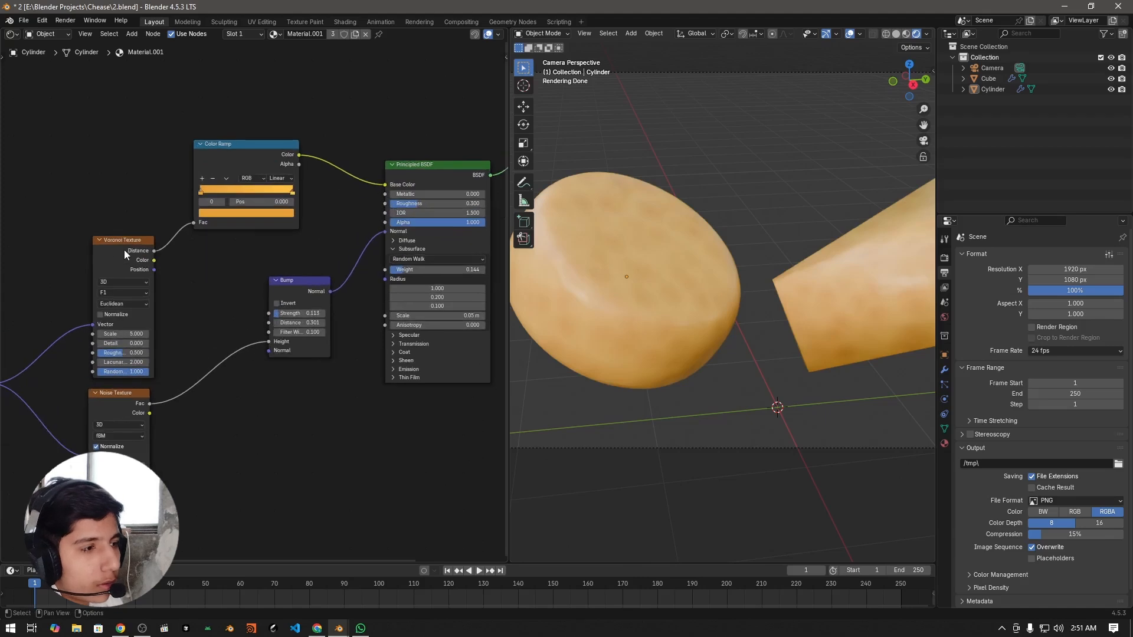
left_click(124, 249)
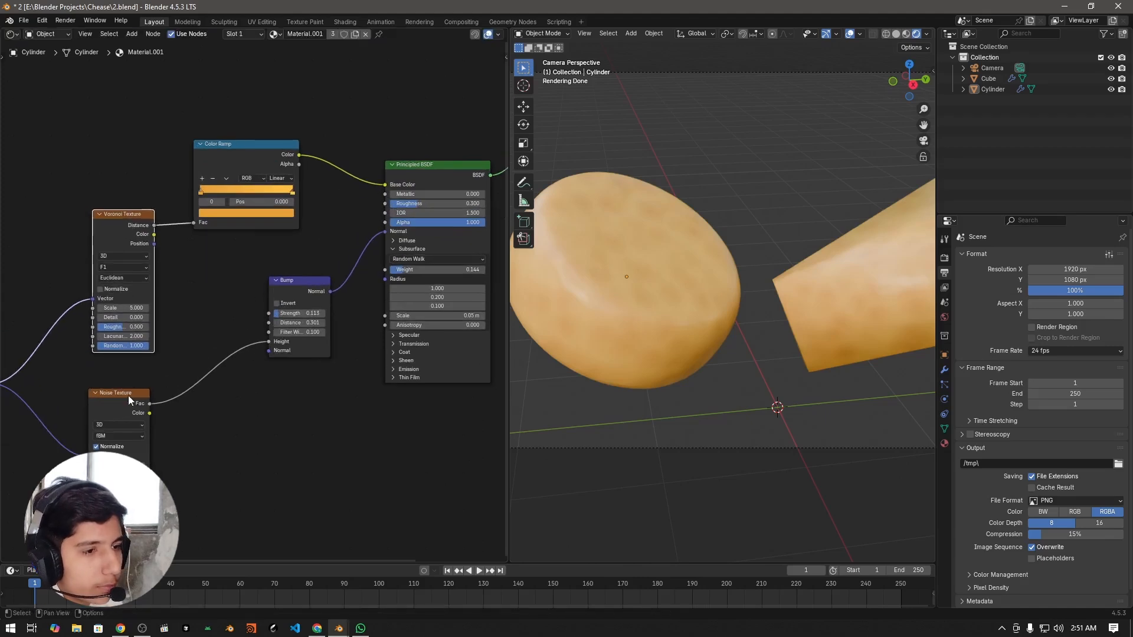
key("ctrl+s")
- Add a Displacement node below the Principled BSDF
middle_click_drag(387, 417, 281, 391)
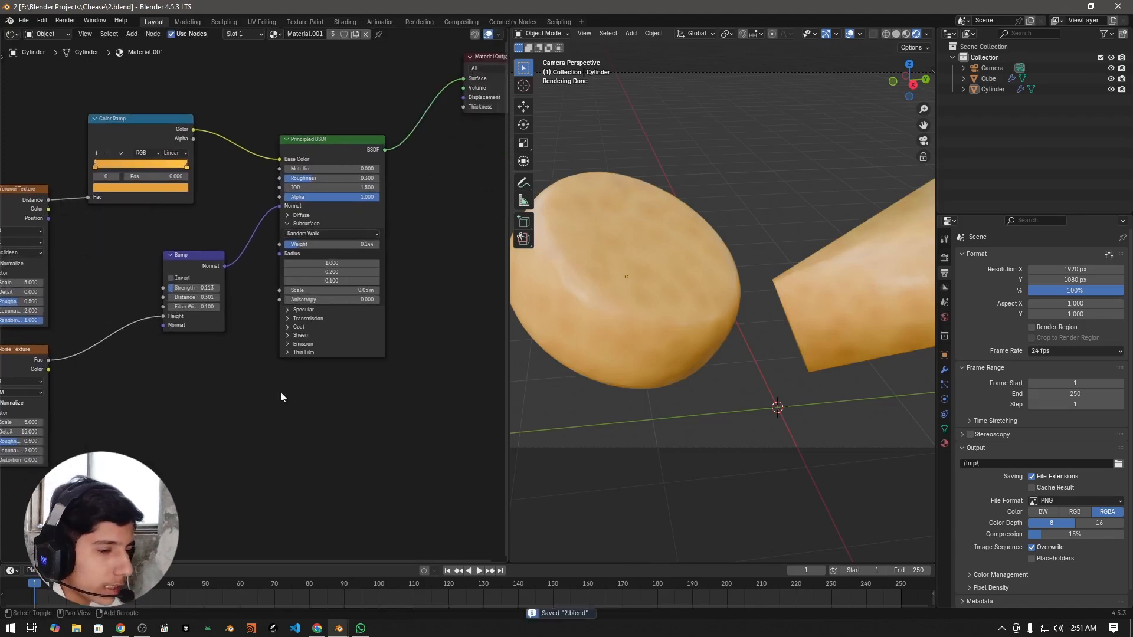
key("shift+a")
type("displa")
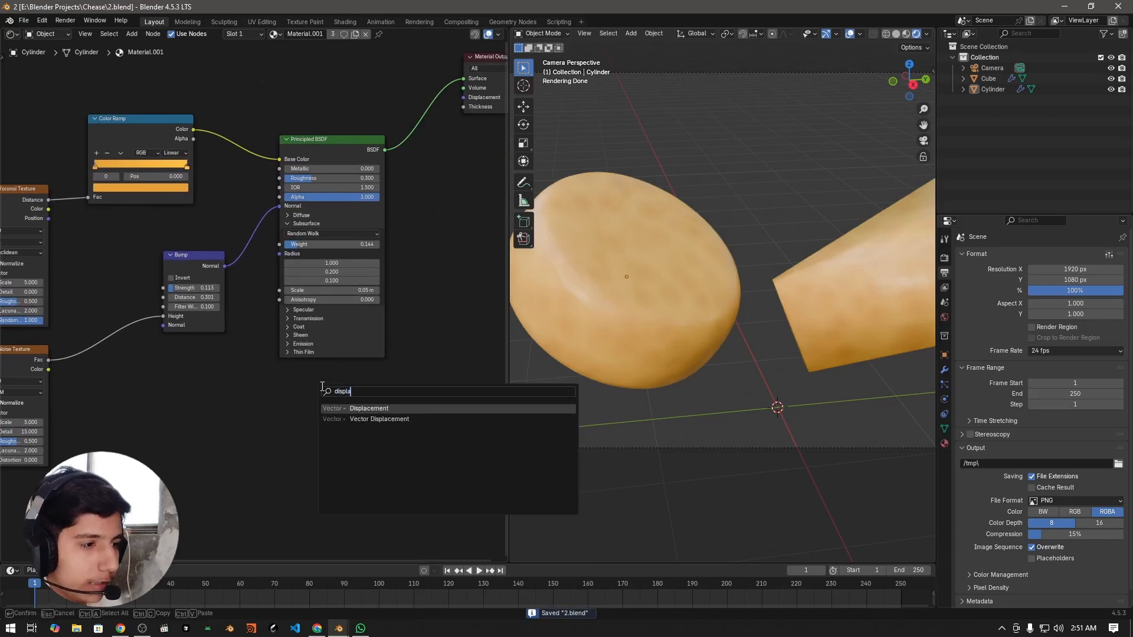
key("Return")
left_click(322, 389)
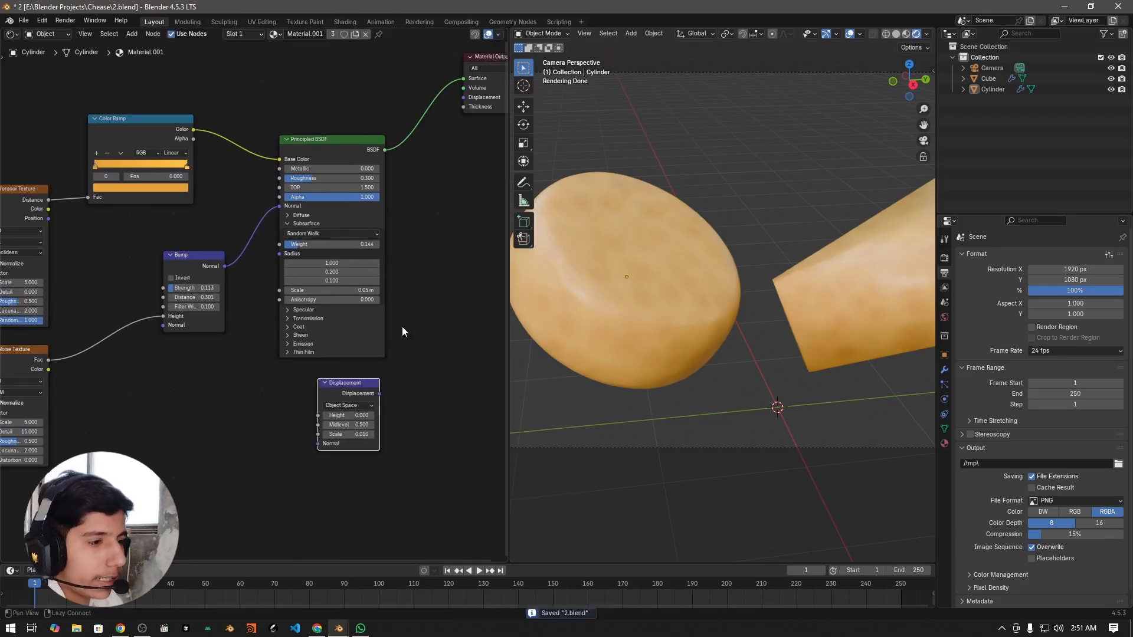
- Lower the Material Output node and connect the Displacement node's output to its Displacement input
middle_click_drag(402, 327, 260, 395)
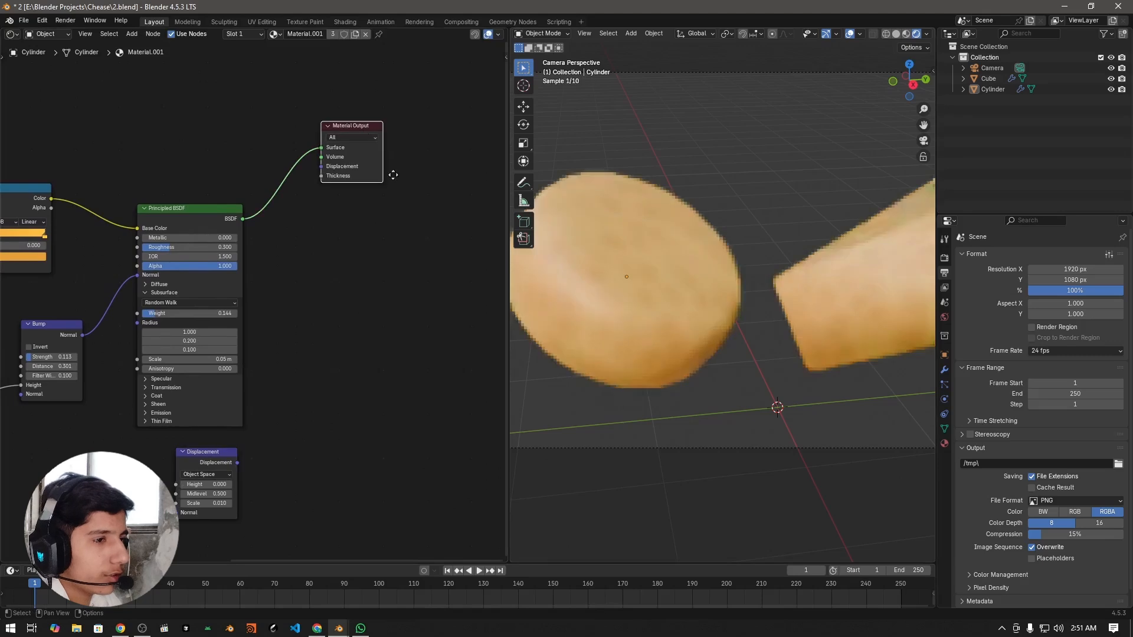
left_click(454, 325)
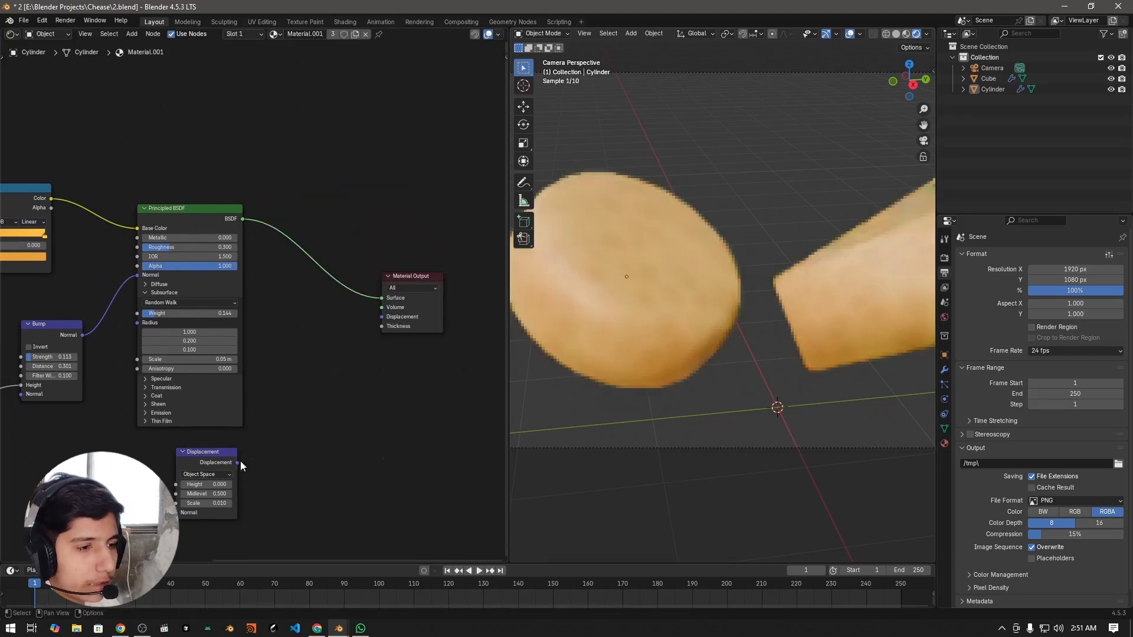
left_click_drag(238, 463, 382, 317)
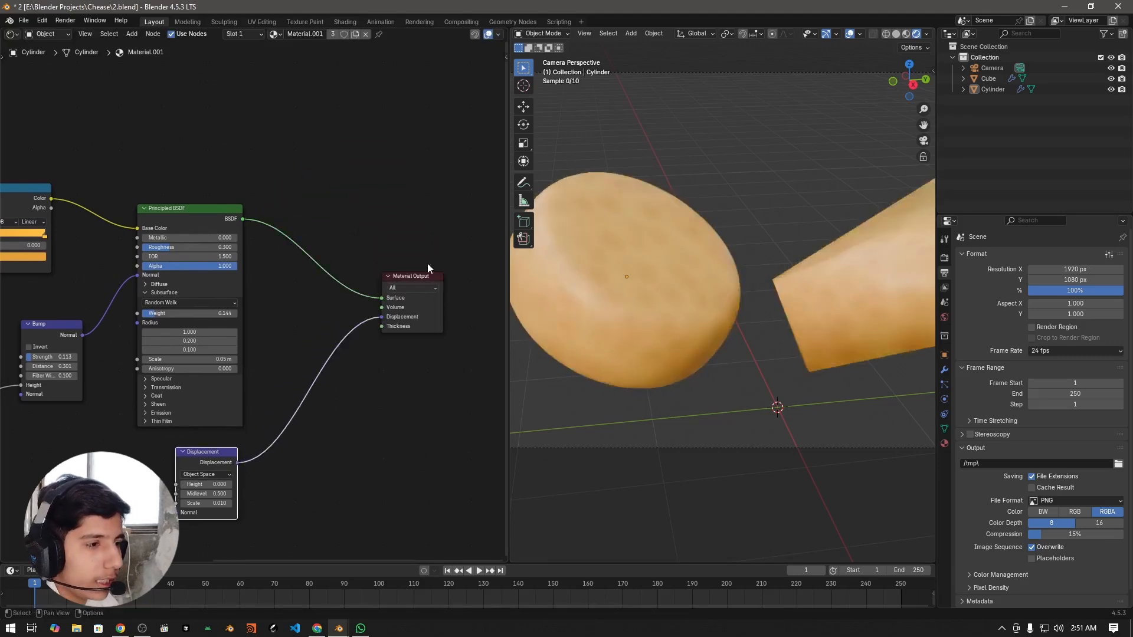
left_click_drag(428, 281, 418, 285)
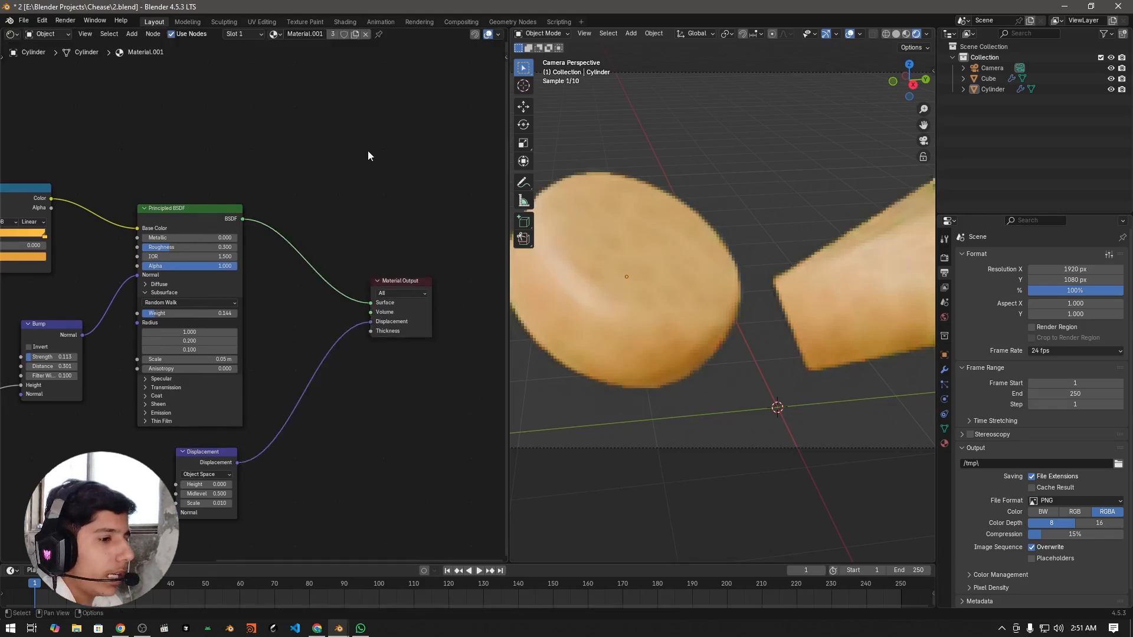
- Save the file with the Displacement node connected
scroll(745, 367, "down", 3)
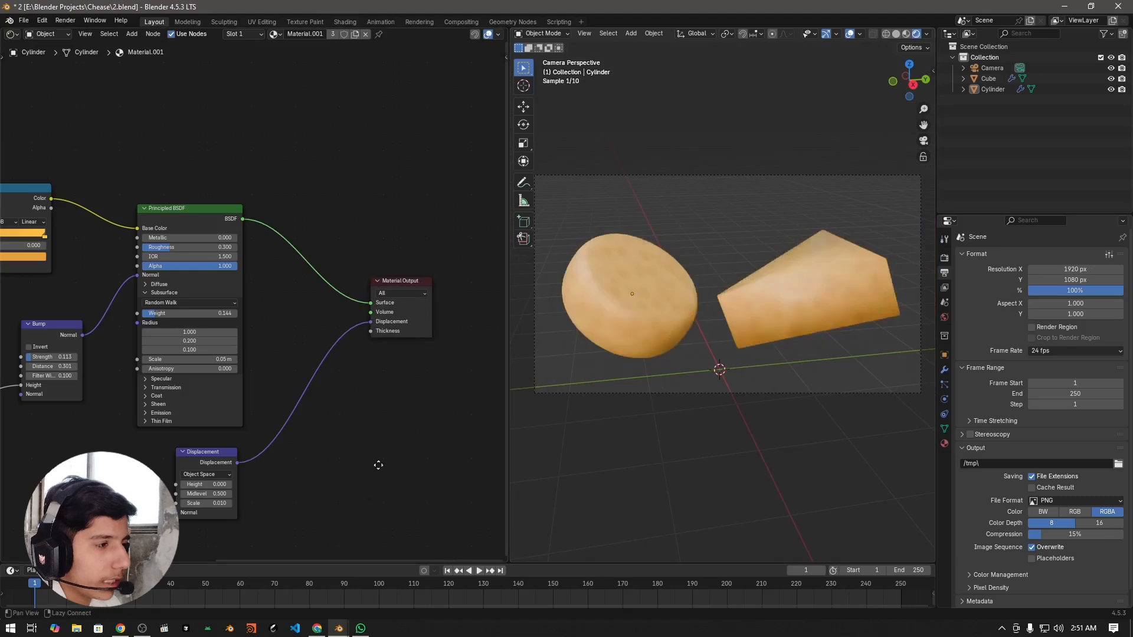
middle_click_drag(302, 530, 390, 424)
left_click_drag(203, 490, 384, 335)
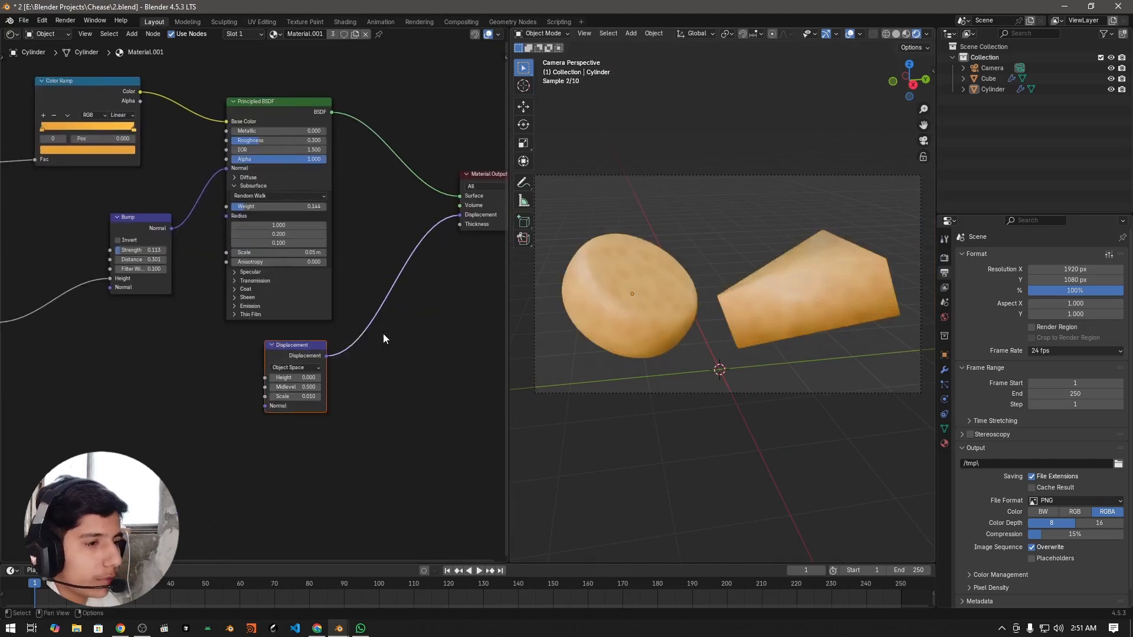
left_click(338, 416)
left_click_drag(161, 456, 404, 341)
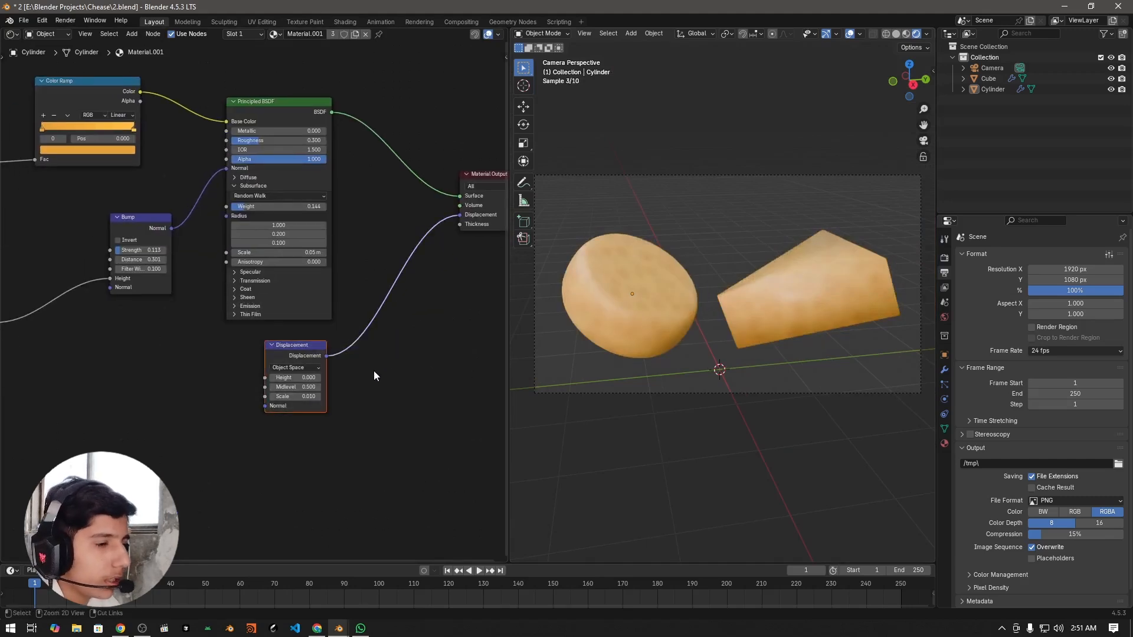
key("ctrl+s")
left_click(147, 398)
middle_click_drag(136, 403, 347, 381)
scroll(354, 390, "down", 3)
middle_click_drag(395, 428, 295, 416)
scroll(343, 404, "up", 4)
left_click_drag(327, 428, 480, 311)
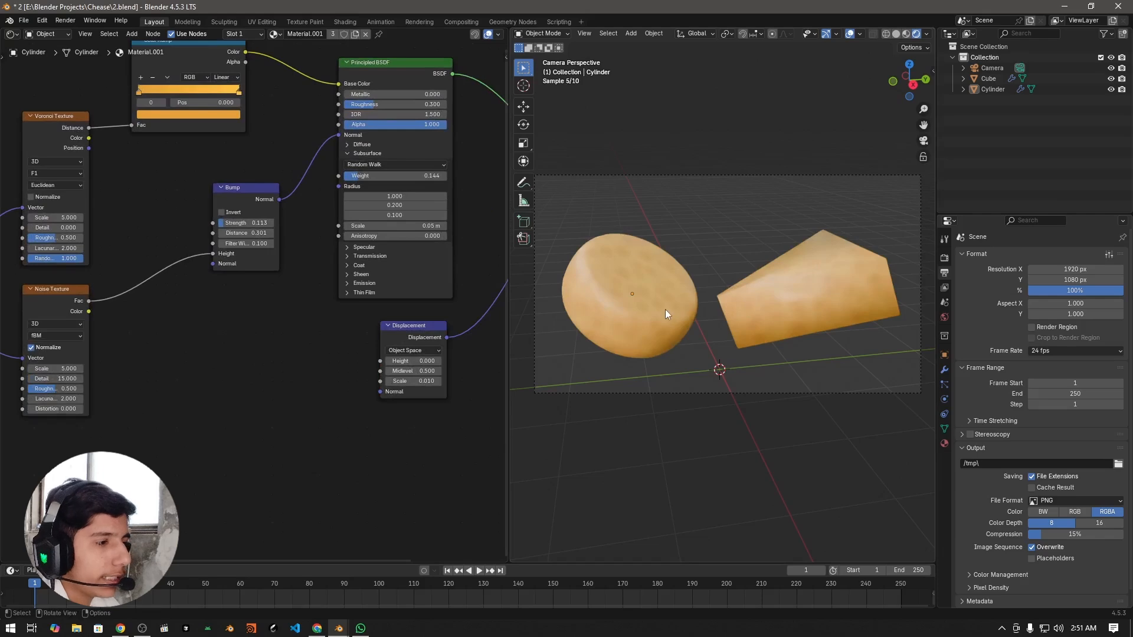
scroll(665, 309, "up", 2)
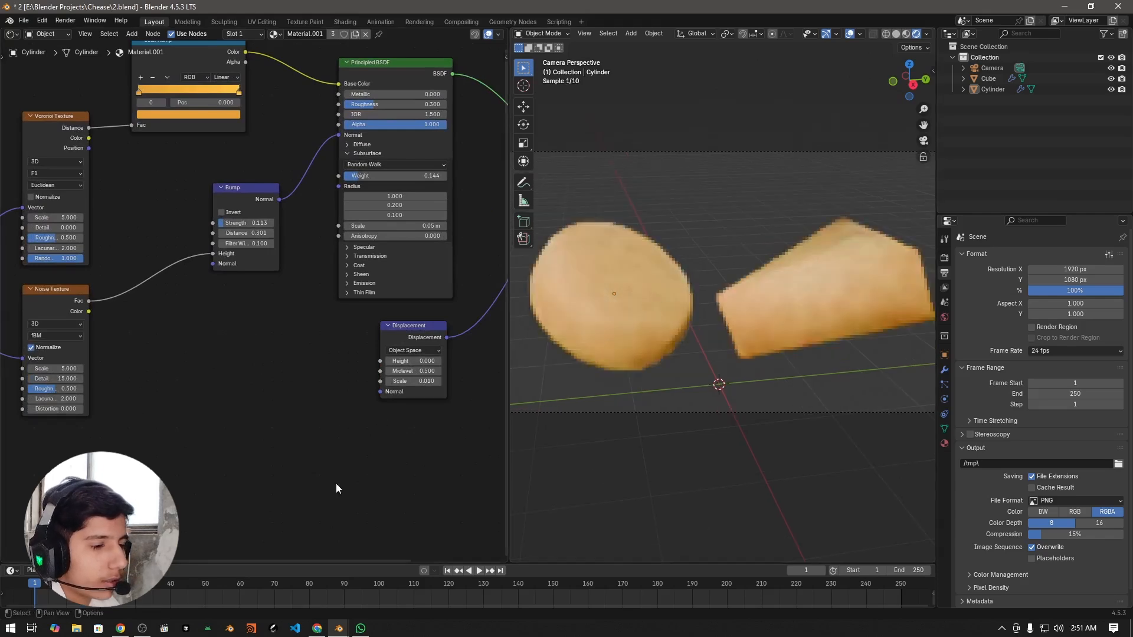
- Preview the Voronoi Texture on the cheese shapes, and restore the Principled BSDF as the surface output
scroll(336, 484, "down", 2)
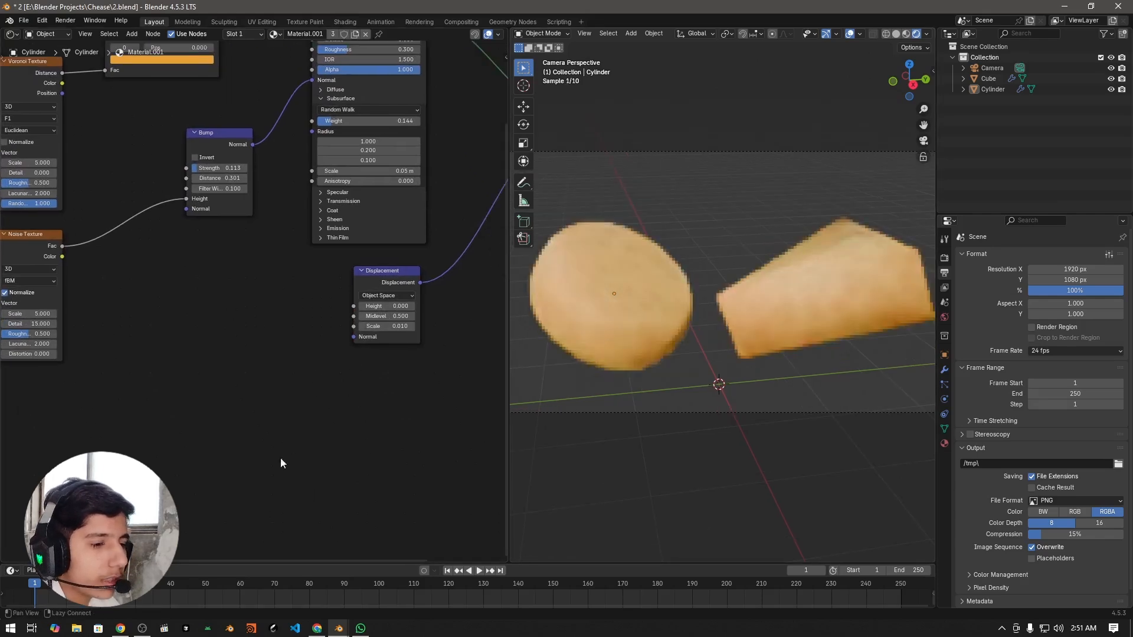
scroll(286, 457, "up", 3)
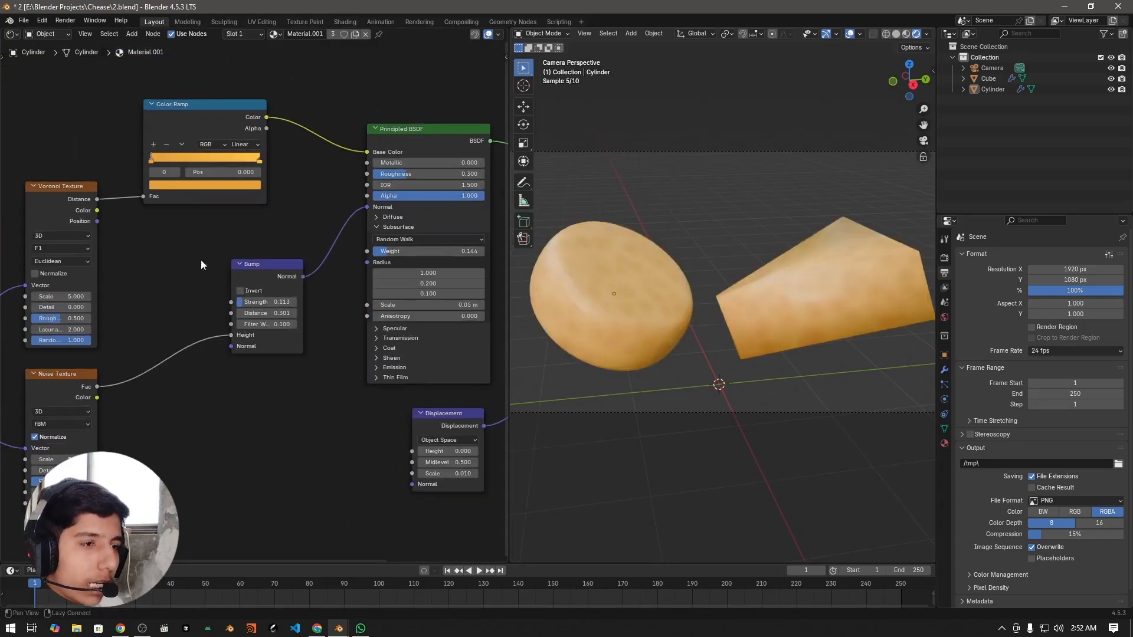
middle_click_drag(94, 171, 288, 200)
left_click(251, 235, "ctrl+shift")
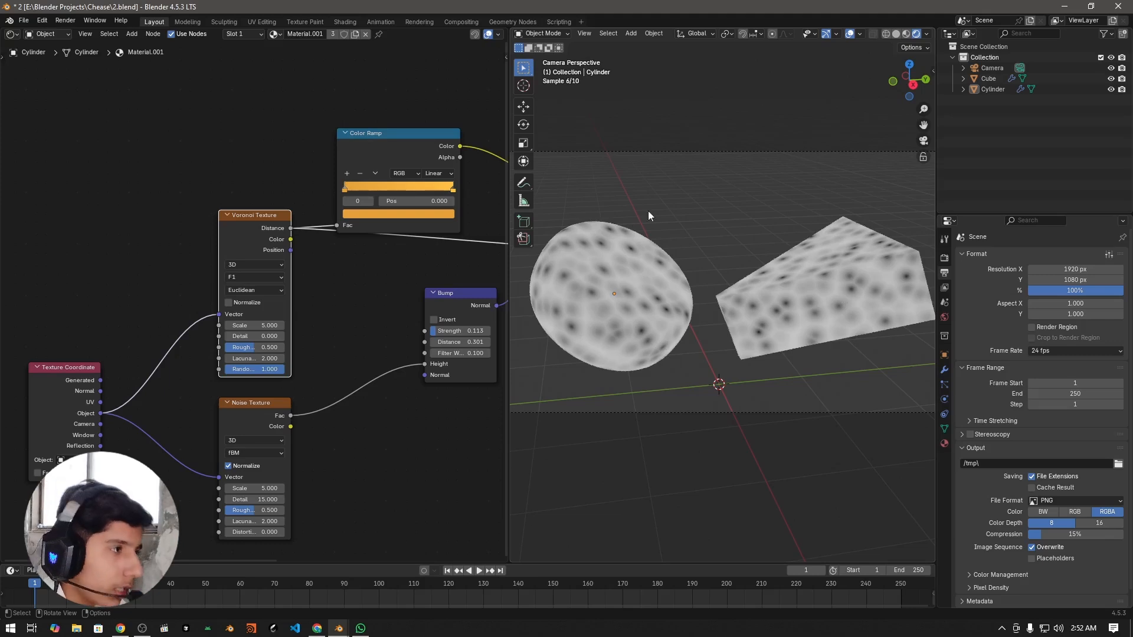
middle_click_drag(309, 300, 102, 275)
scroll(384, 249, "down", 1)
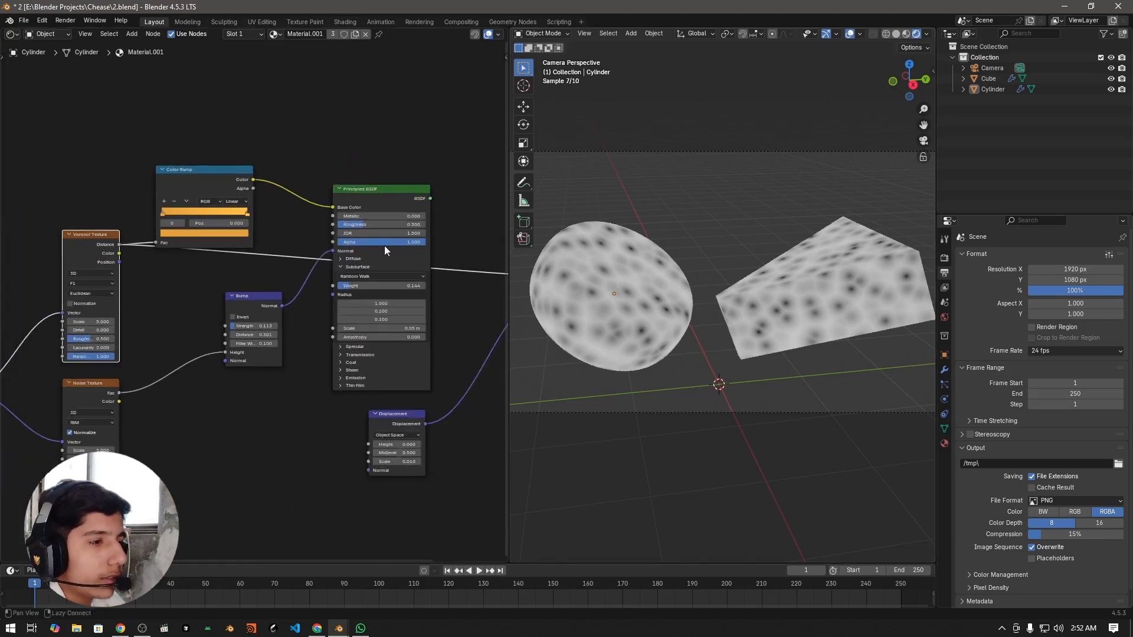
left_click(389, 196, "ctrl+shift")
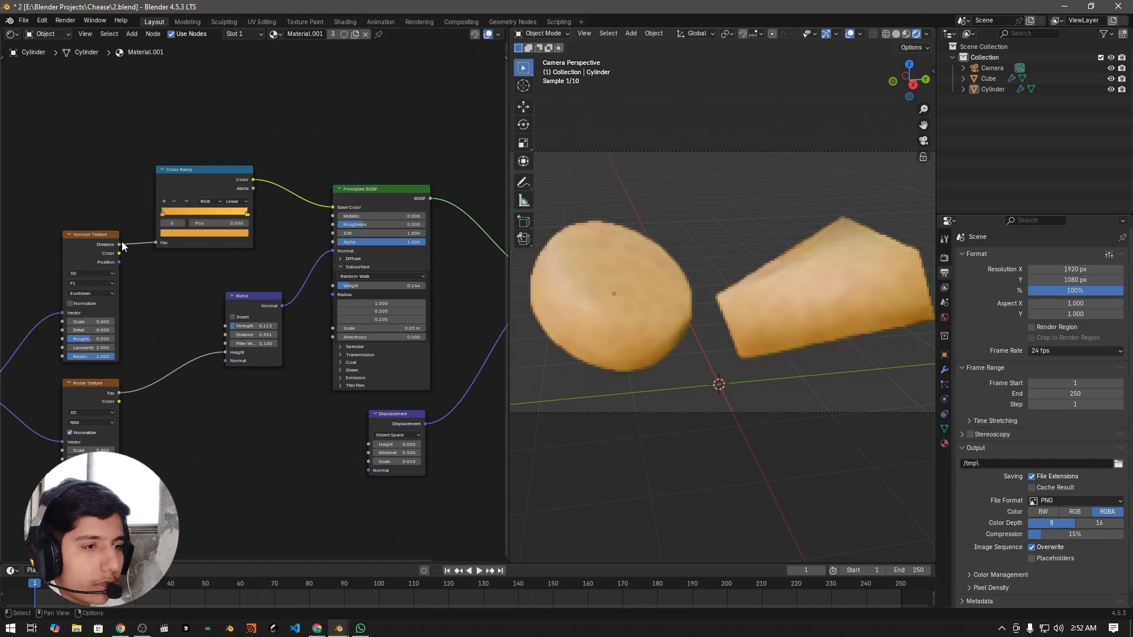
- Connect the Voronoi Texture's Distance output to the Displacement node's Height input, and move the Displacement node closer to the Principled BSDF
left_click_drag(164, 154, 368, 472)
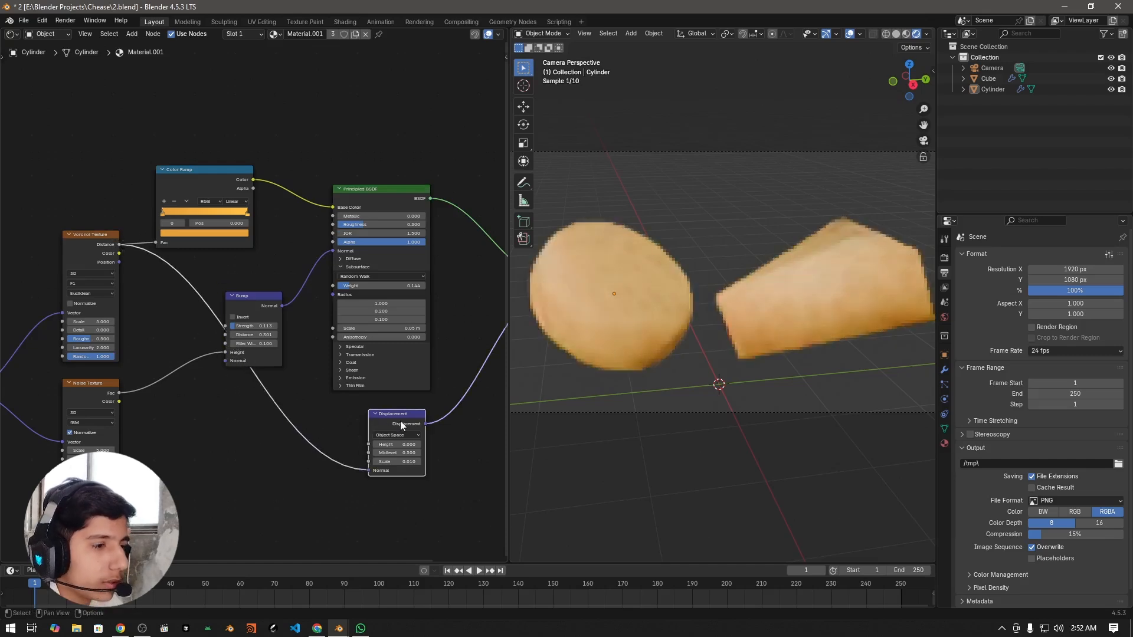
left_click_drag(400, 420, 373, 411)
left_click(266, 473)
middle_click_drag(341, 478, 265, 410)
scroll(283, 430, "up", 3)
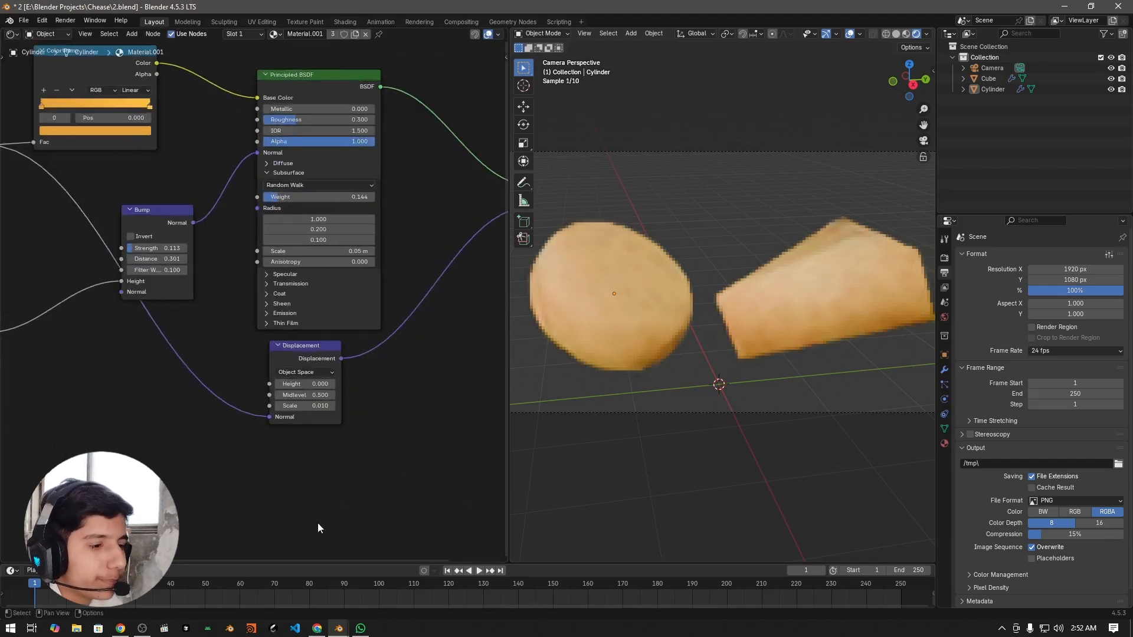
left_click_drag(265, 417, 261, 381)
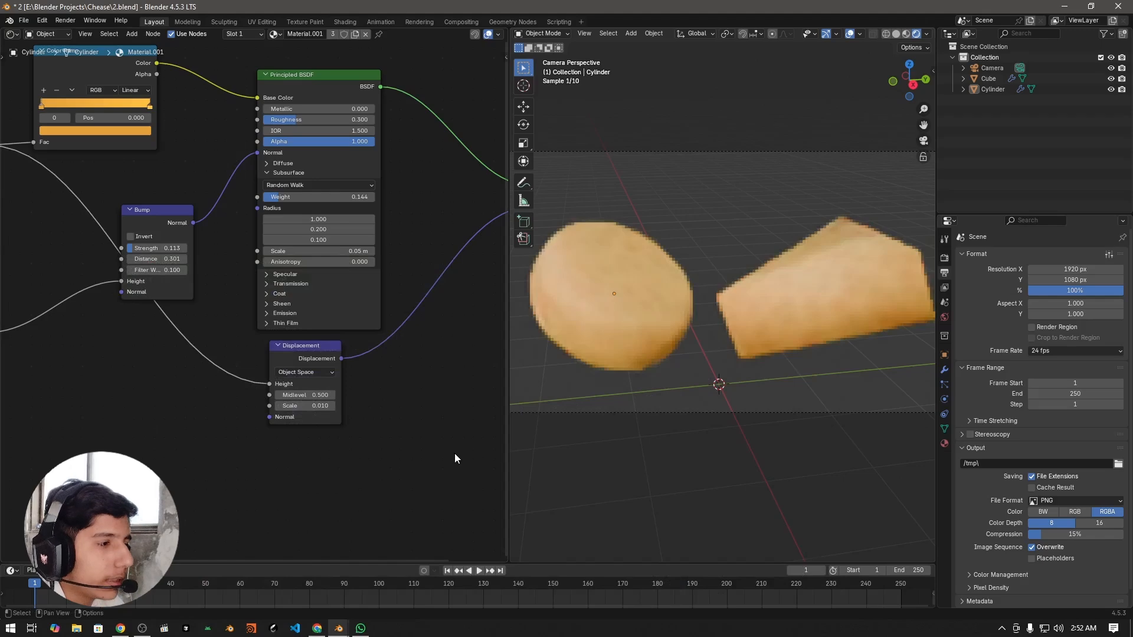
- Set the Displacement node's Scale to 0.120
scroll(438, 410, "up", 5)
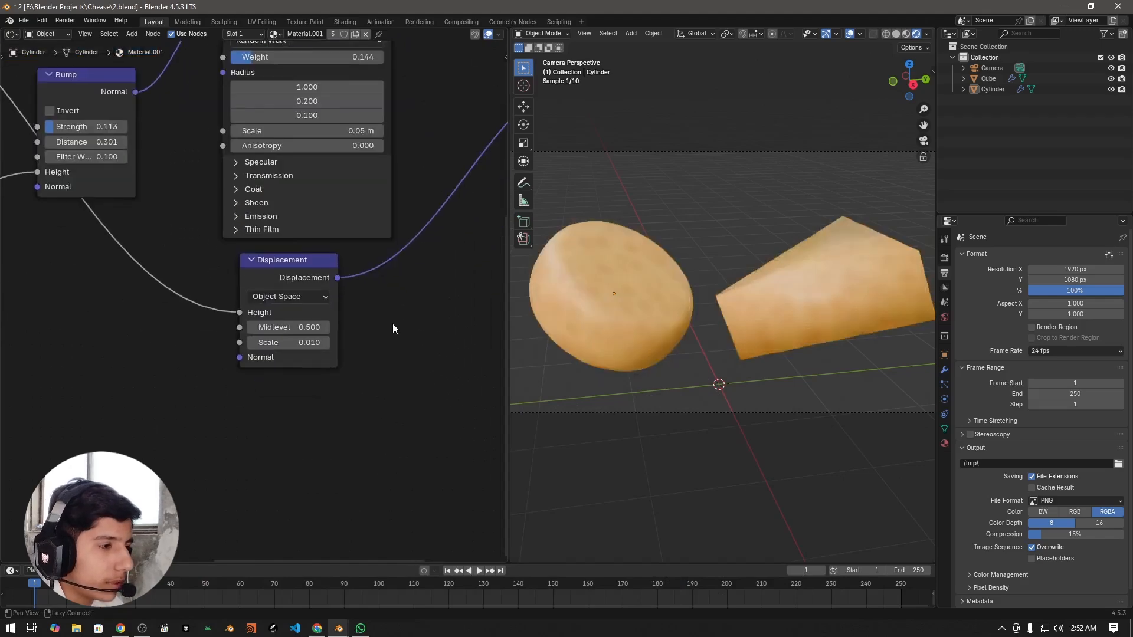
left_click_drag(328, 343, 363, 343)
key("Escape")
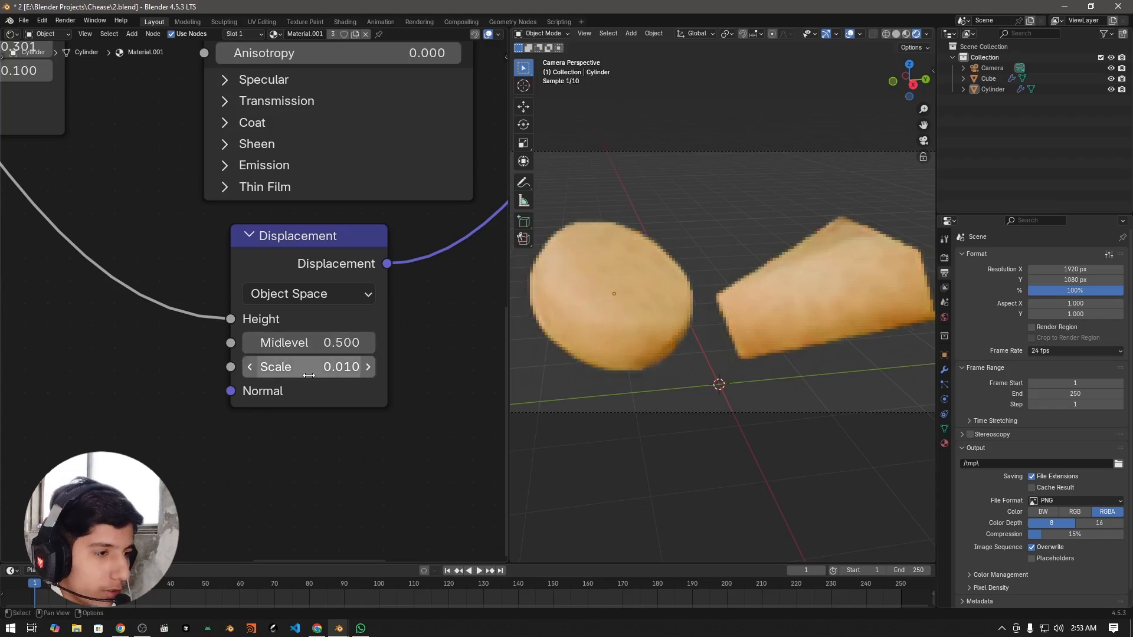
left_click_drag(302, 367, 322, 367)
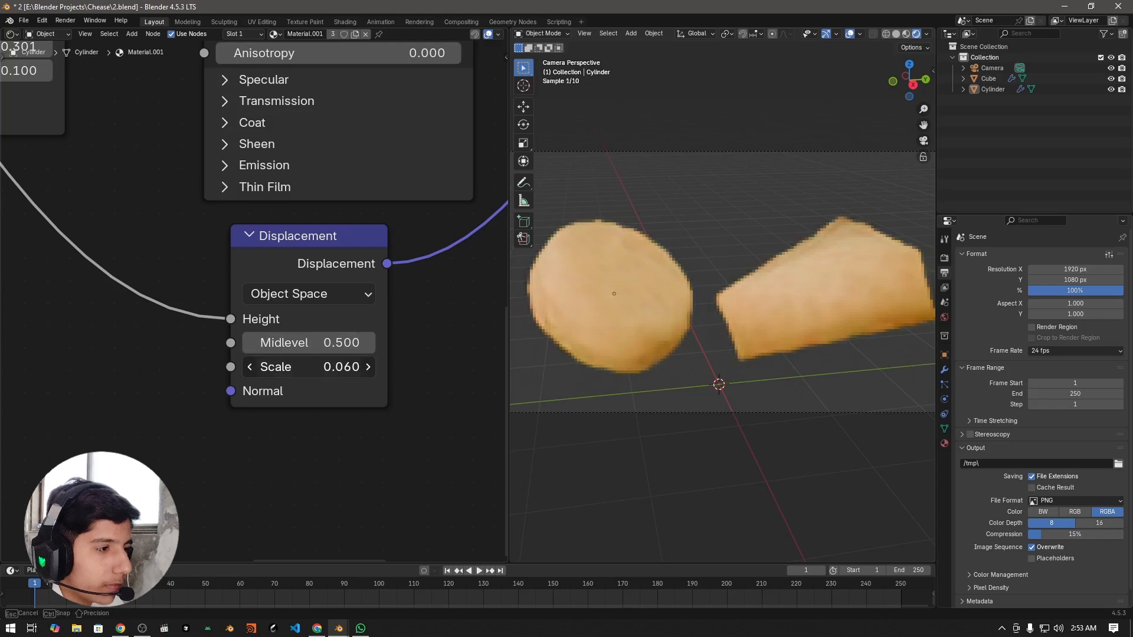
left_click_drag(321, 367, 348, 367)
scroll(390, 452, "up", 1)
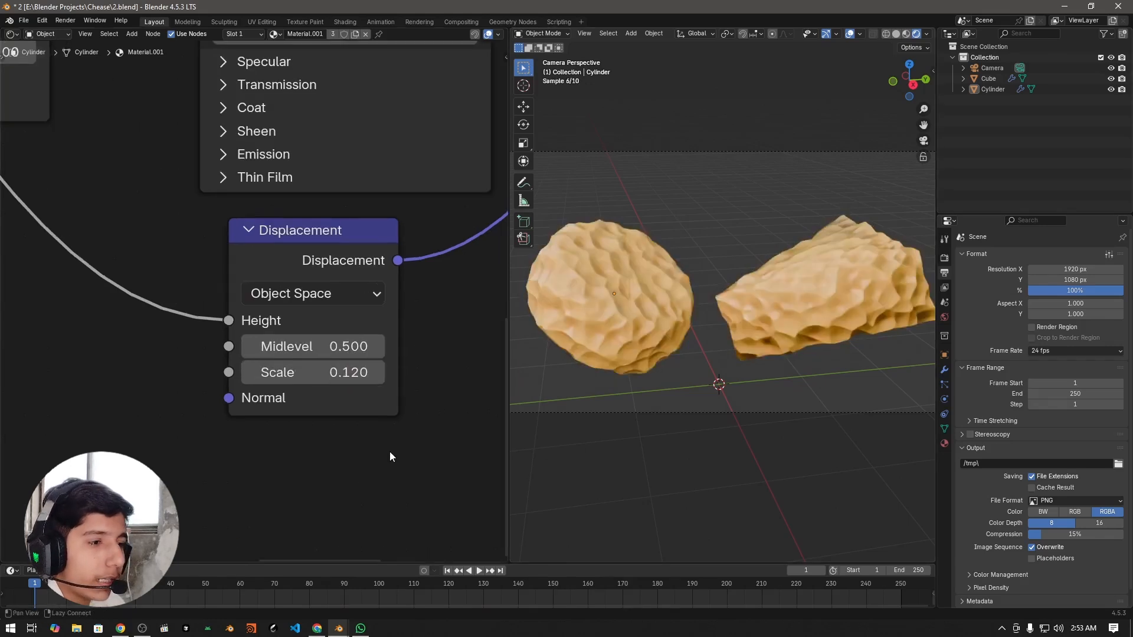
- Set the Displacement node's Midlevel to 0
middle_click_drag(389, 452, 354, 469)
left_click(294, 362)
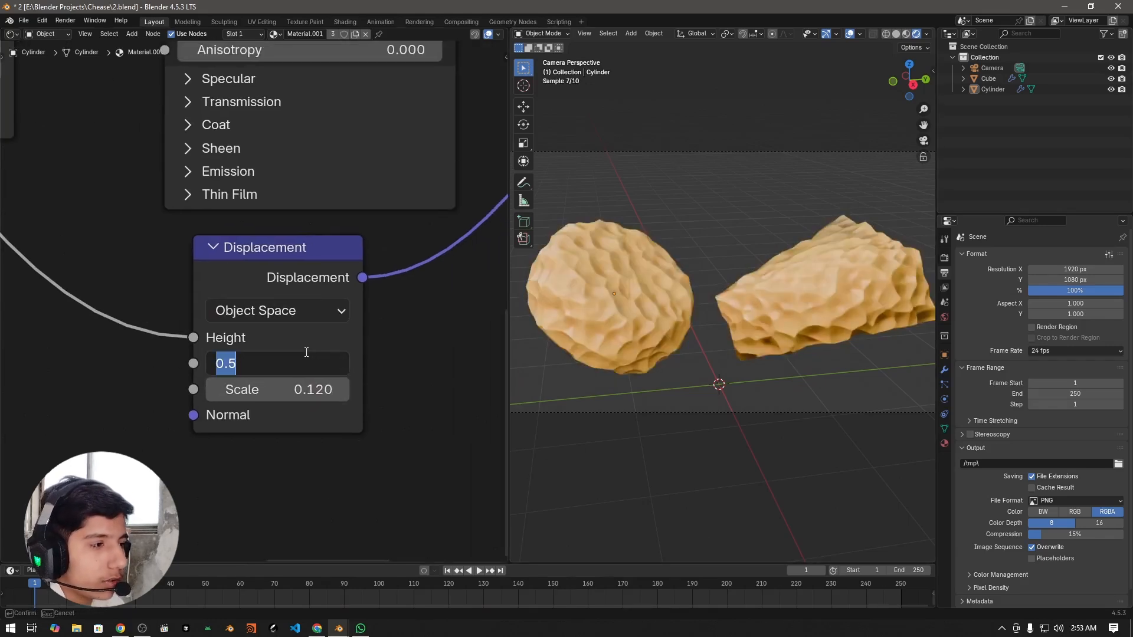
type("0")
key("Return")
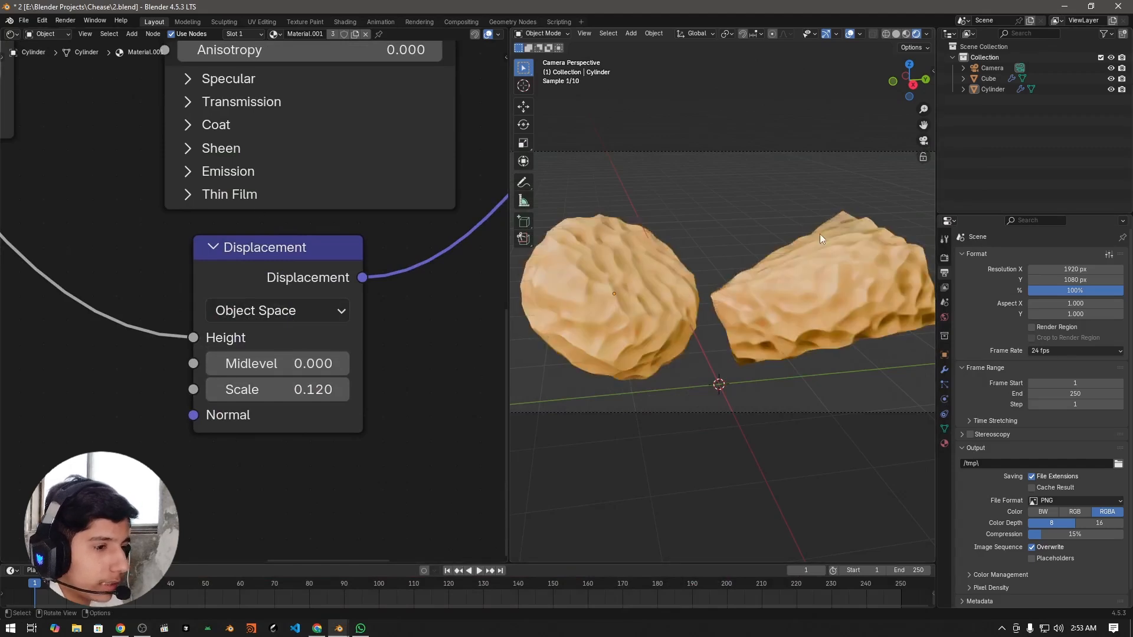
- Preview the Voronoi Texture's pattern directly on the displaced cheese shapes
scroll(164, 263, "down", 5)
middle_click_drag(137, 321, 329, 442)
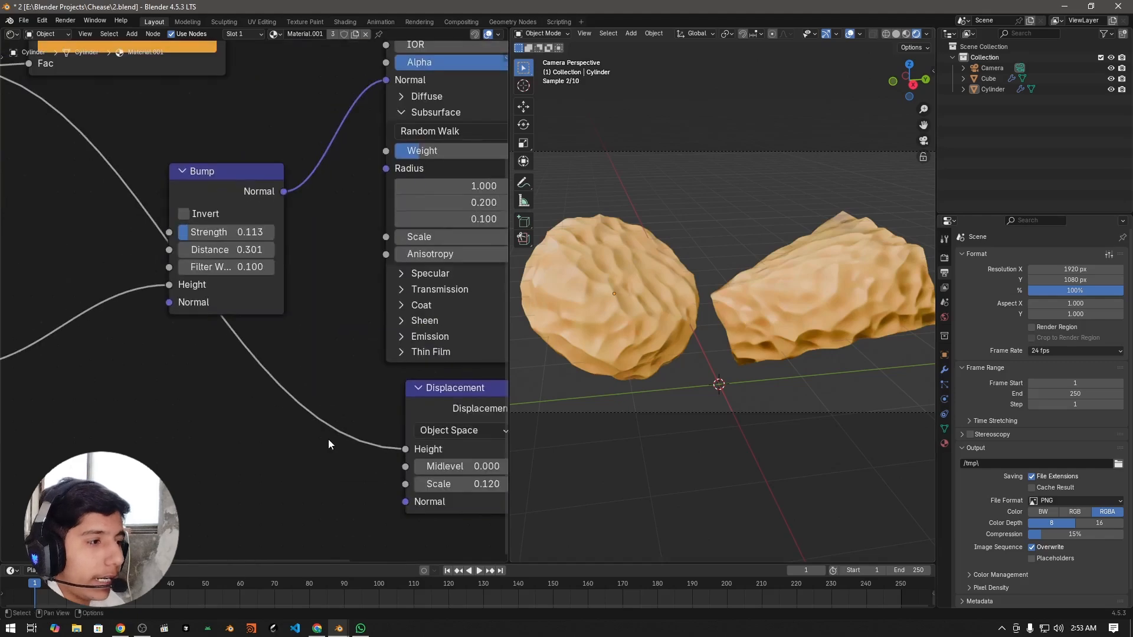
scroll(284, 411, "down", 3)
middle_click_drag(268, 194, 425, 365)
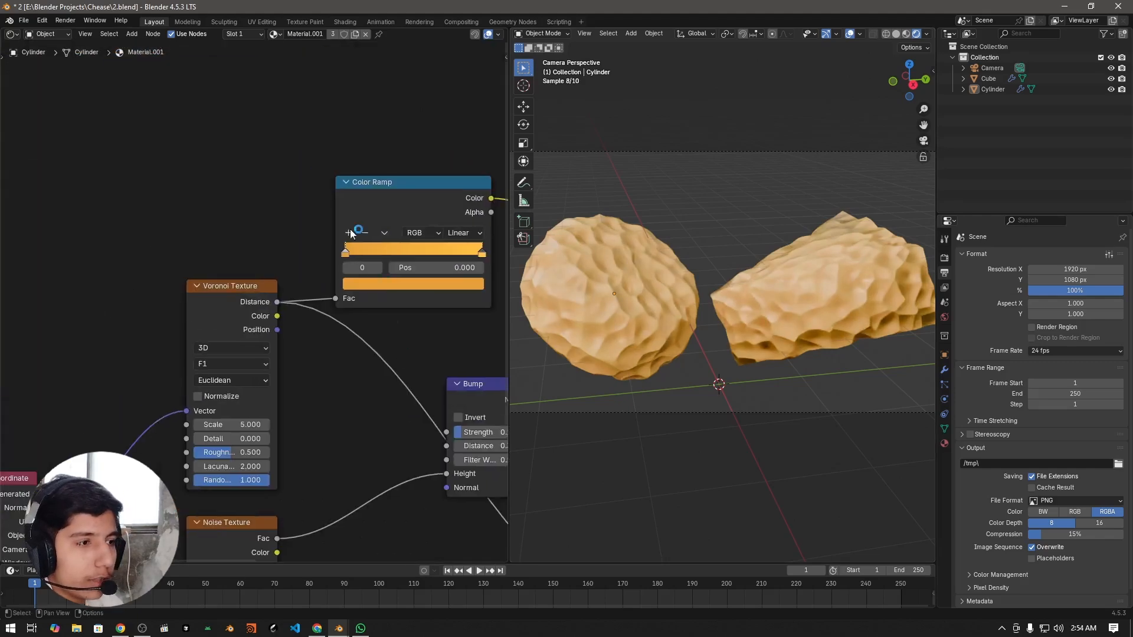
left_click(240, 303, "ctrl+shift")
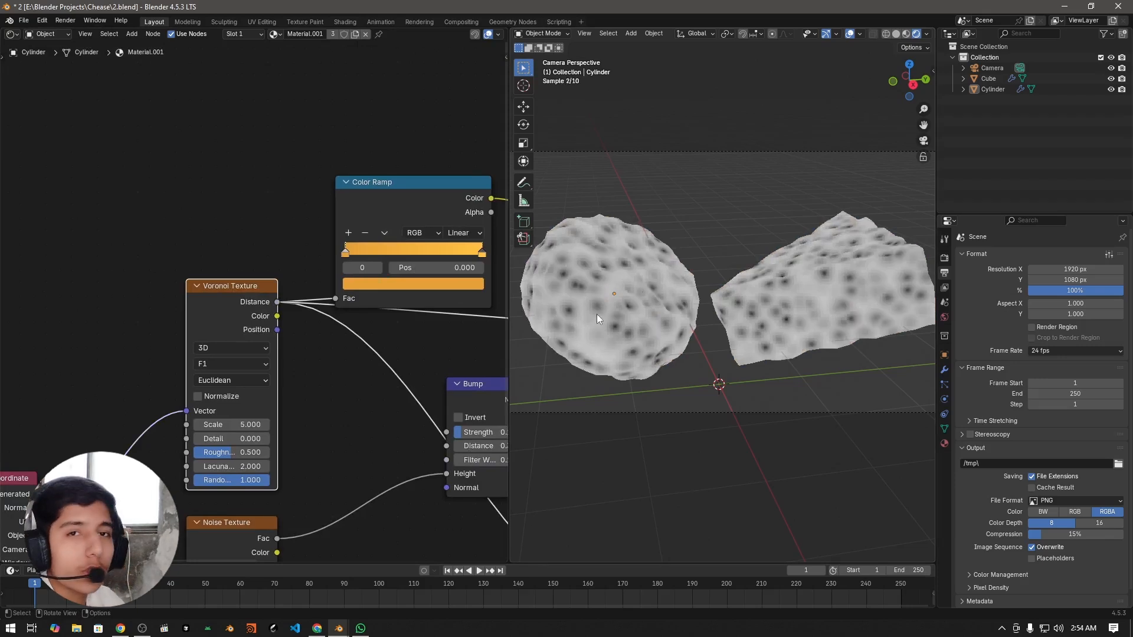
- Try a Scale of 5 on the Displacement node
middle_click_drag(501, 469, 257, 319)
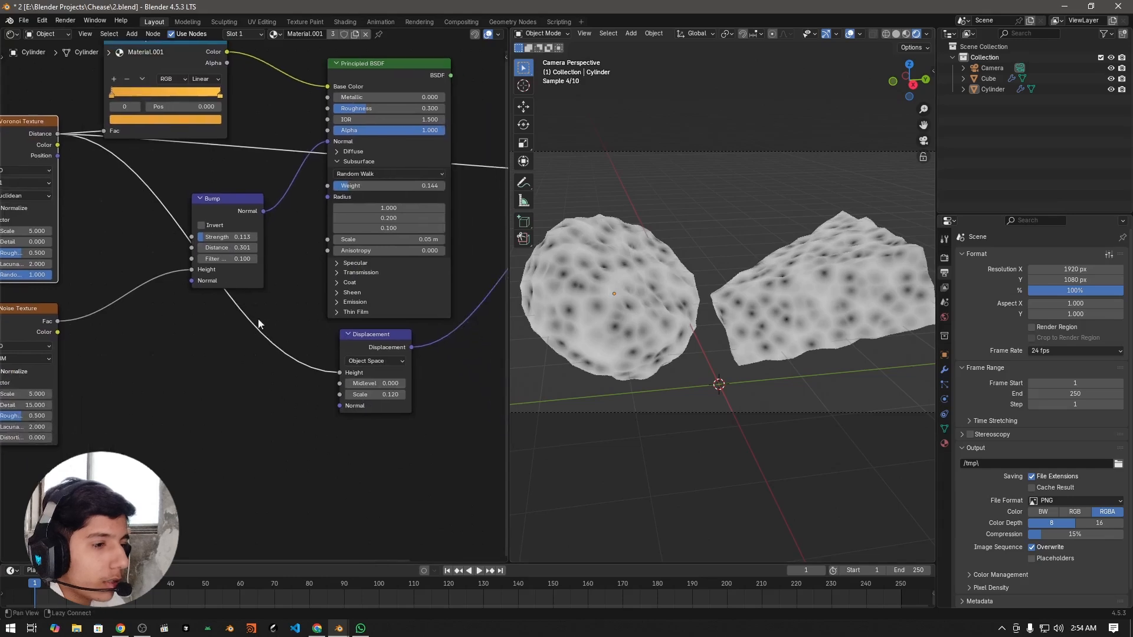
scroll(259, 320, "up", 2)
scroll(328, 448, "up", 3)
middle_click_drag(397, 384, 342, 371)
left_click_drag(346, 374, 348, 374)
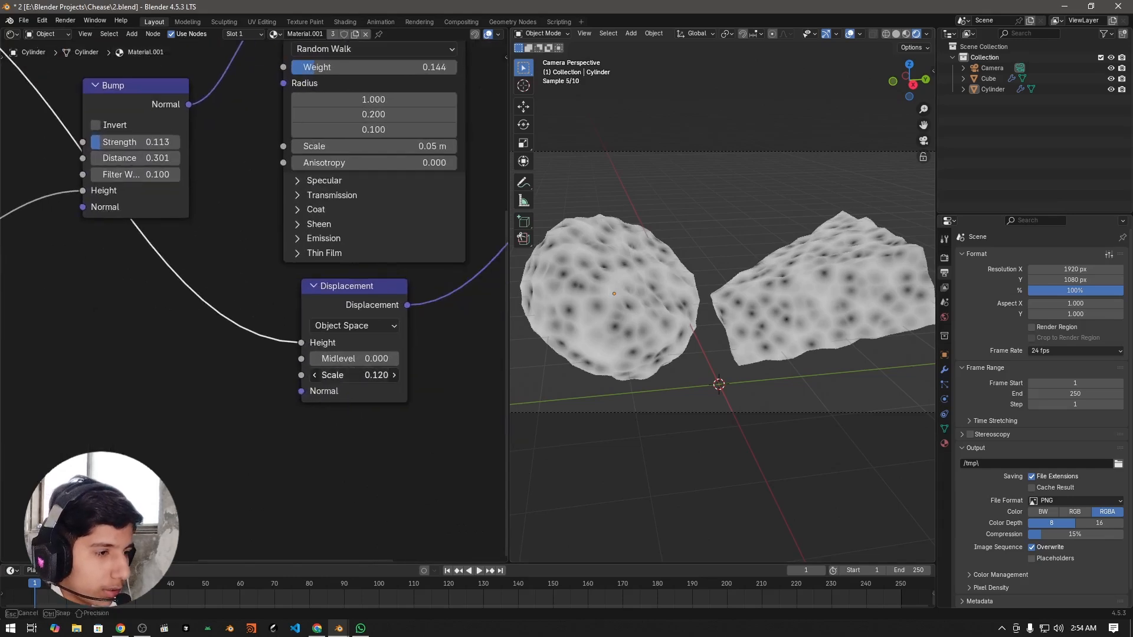
type("5")
key("Return")
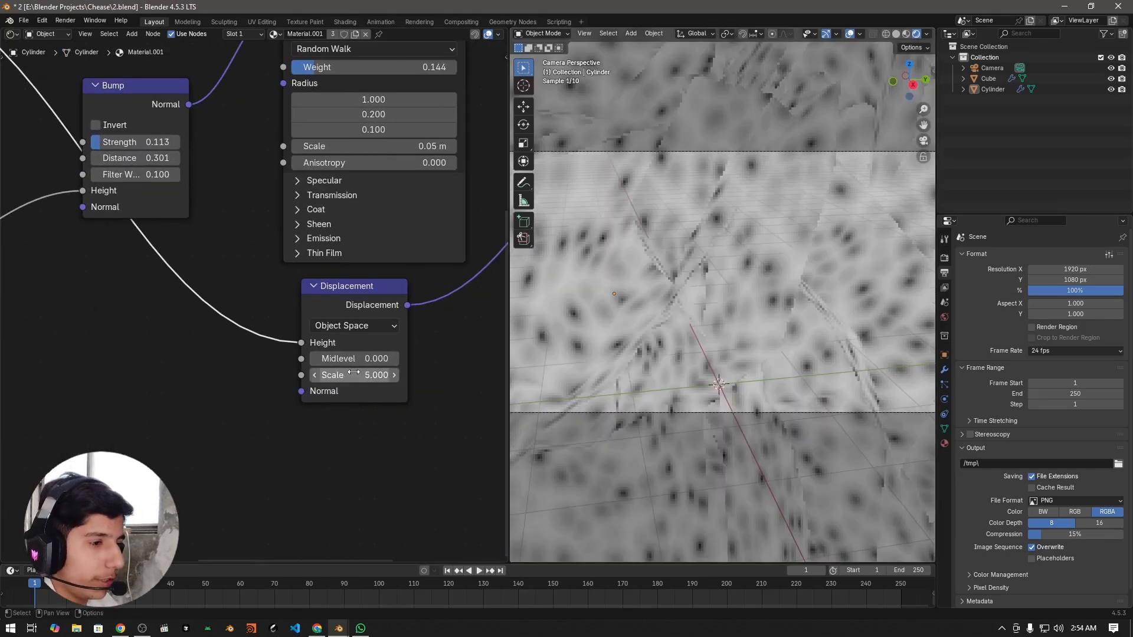
- Set the Displacement node's Scale to 0.5
left_click(354, 375)
type("0.5")
key("Return")
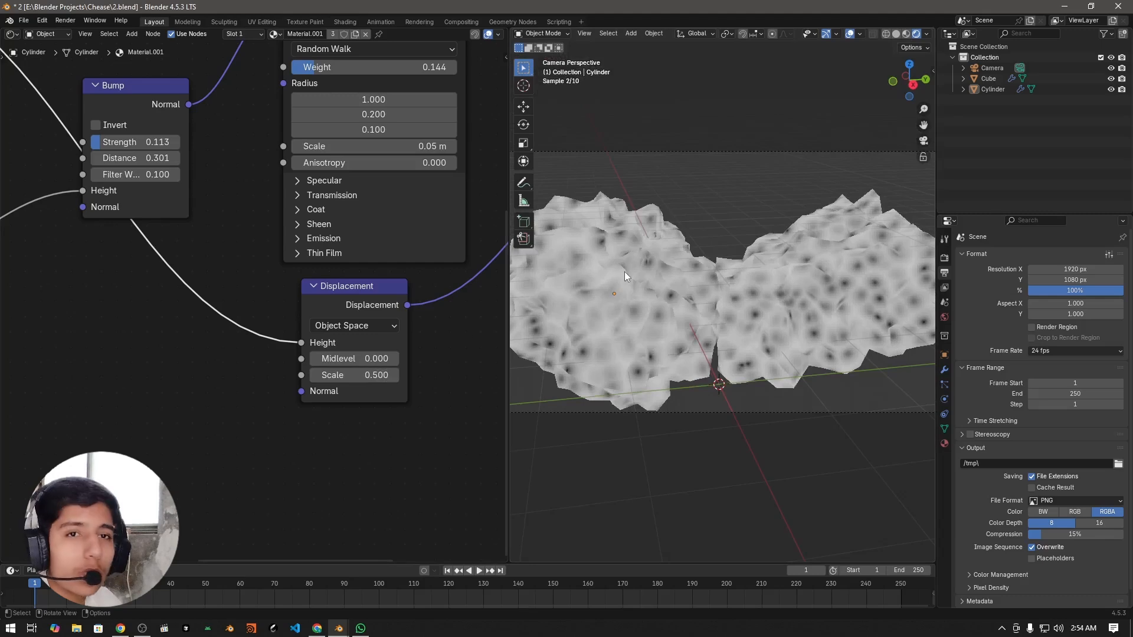
- Insert a Color Ramp node between the Voronoi Texture's Distance output and the Displacement node's Height input
left_click(147, 433)
scroll(118, 348, "down", 4)
middle_click_drag(85, 267, 253, 440)
scroll(282, 434, "down", 6)
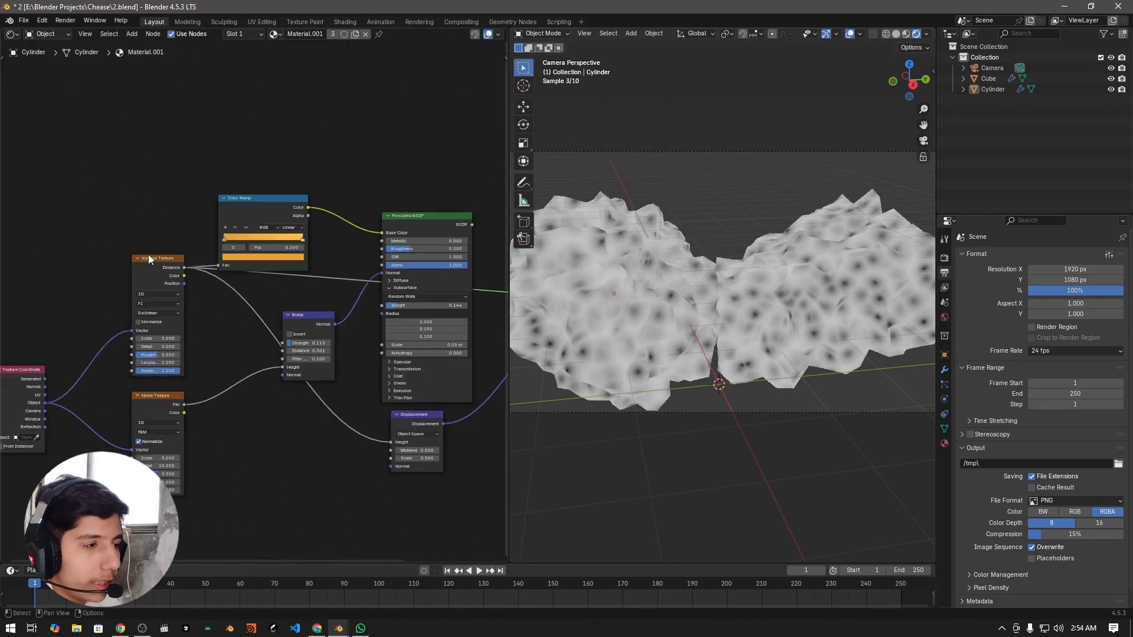
key("shift+a")
left_click(305, 408)
type("color ra")
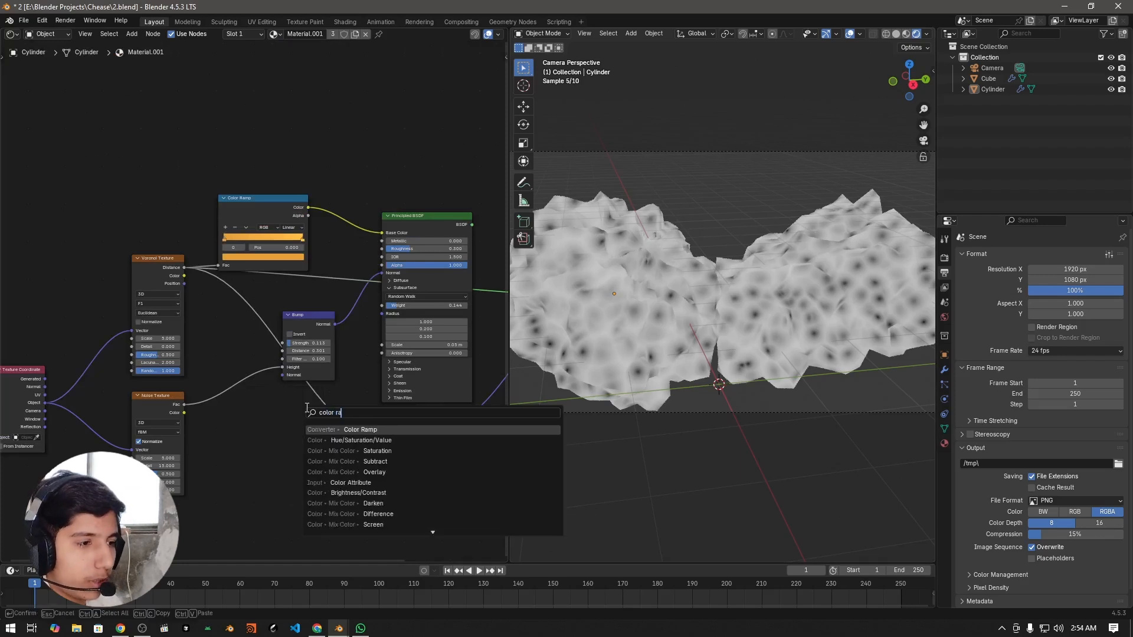
key("Return")
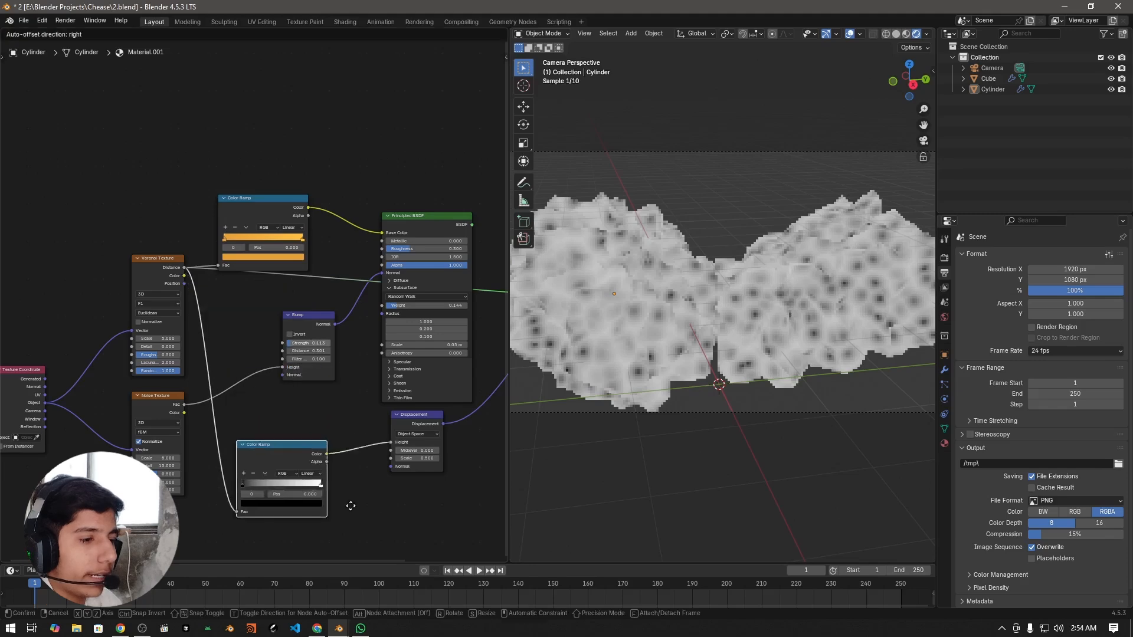
left_click(372, 495)
- Reconnect the Principled BSDF to the material's Surface output, ending the Voronoi preview
scroll(301, 427, "up", 4)
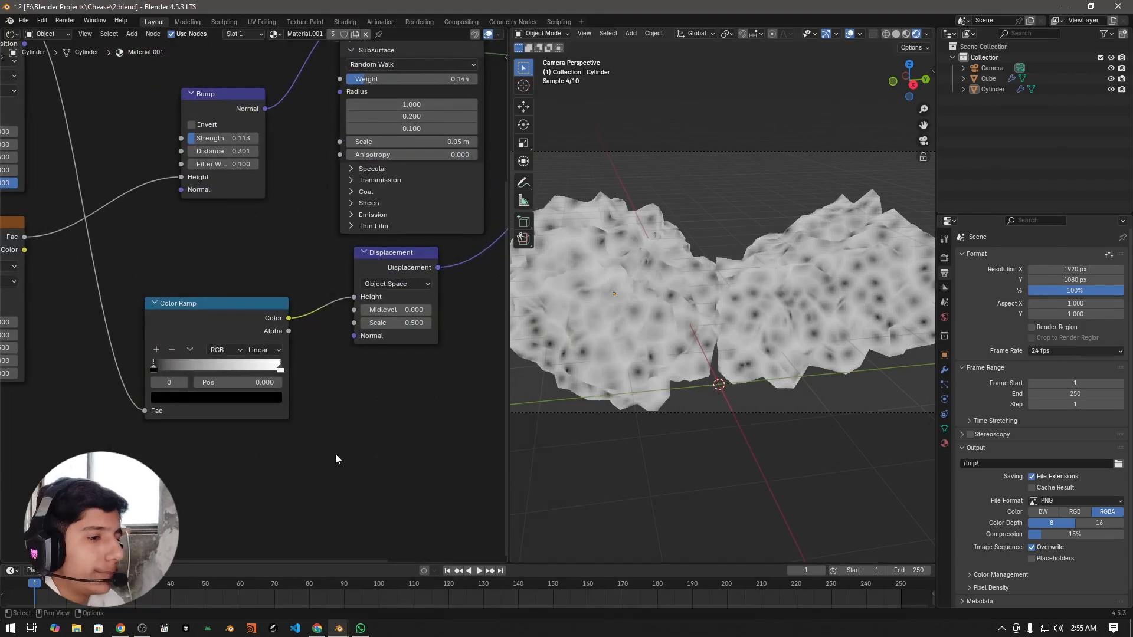
middle_click_drag(436, 367, 338, 407)
middle_click_drag(390, 170, 375, 353)
scroll(365, 348, "down", 4)
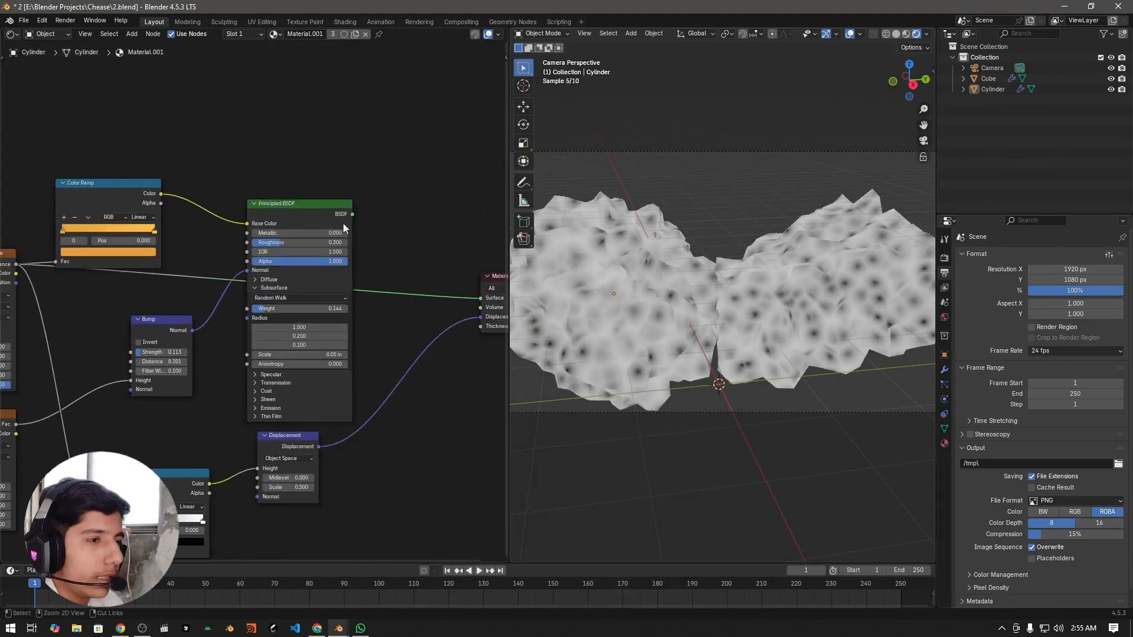
left_click(306, 205, "ctrl+shift")
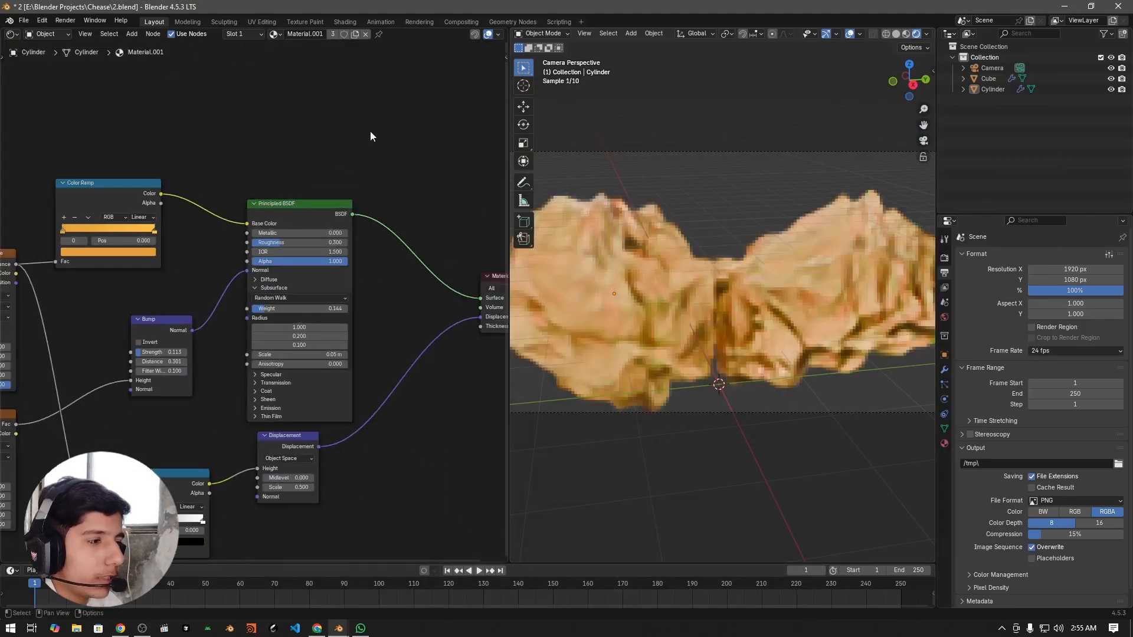
- Adjust the white stop of the Color Ramp feeding the displacement to position 0.354
scroll(368, 453, "up", 1)
scroll(368, 453, "up", 1)
middle_click_drag(368, 452, 485, 195)
scroll(267, 502, "up", 2)
middle_click_drag(307, 427, 327, 384)
scroll(328, 384, "up", 2)
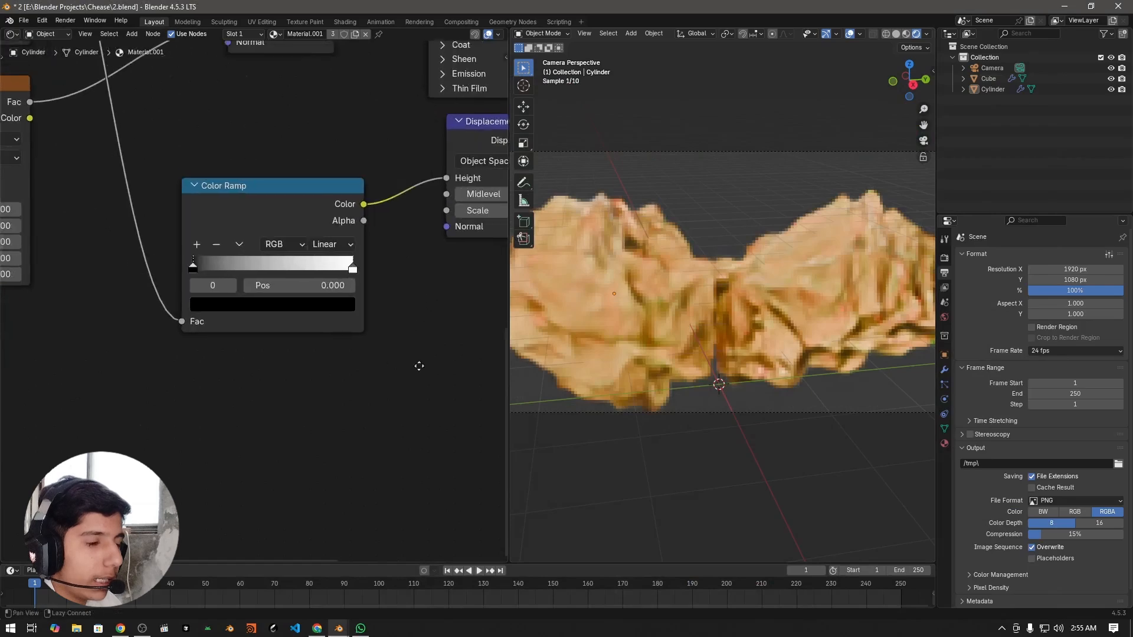
middle_click_drag(419, 366, 408, 492)
left_click_drag(339, 400, 237, 399)
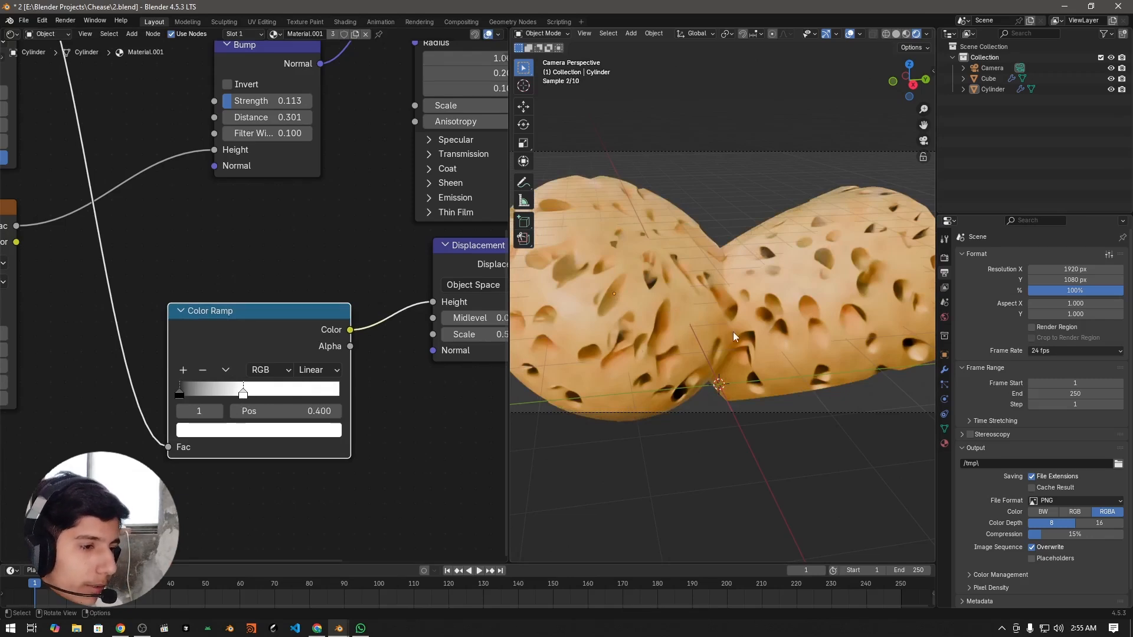
left_click_drag(244, 395, 231, 396)
middle_click_drag(420, 452, 368, 444)
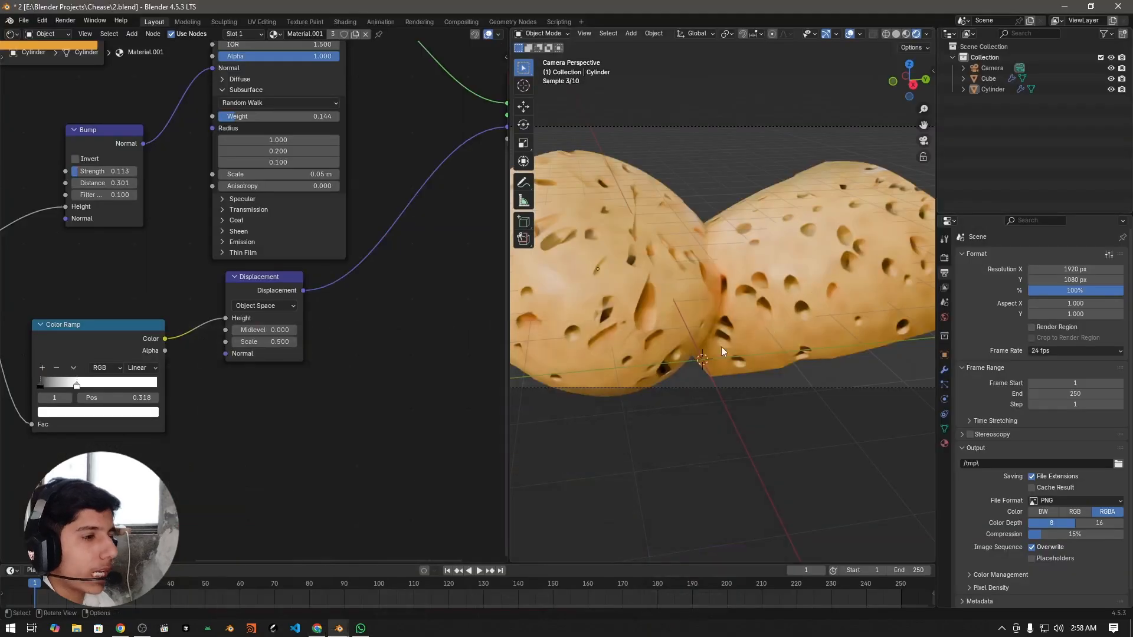
scroll(356, 413, "up", 2)
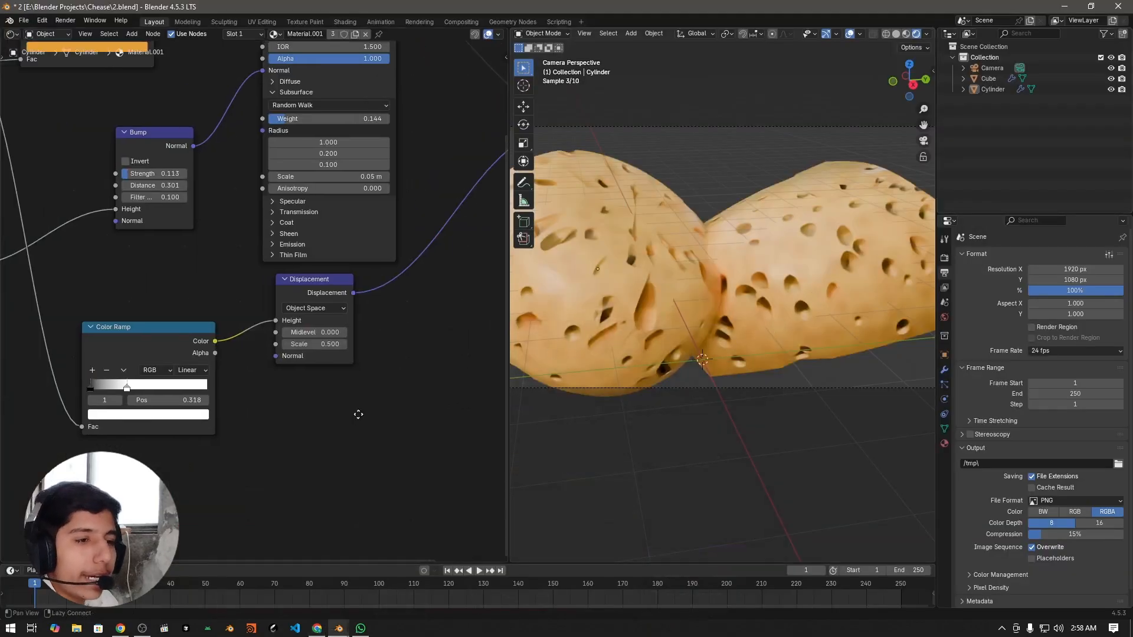
scroll(302, 435, "up", 2)
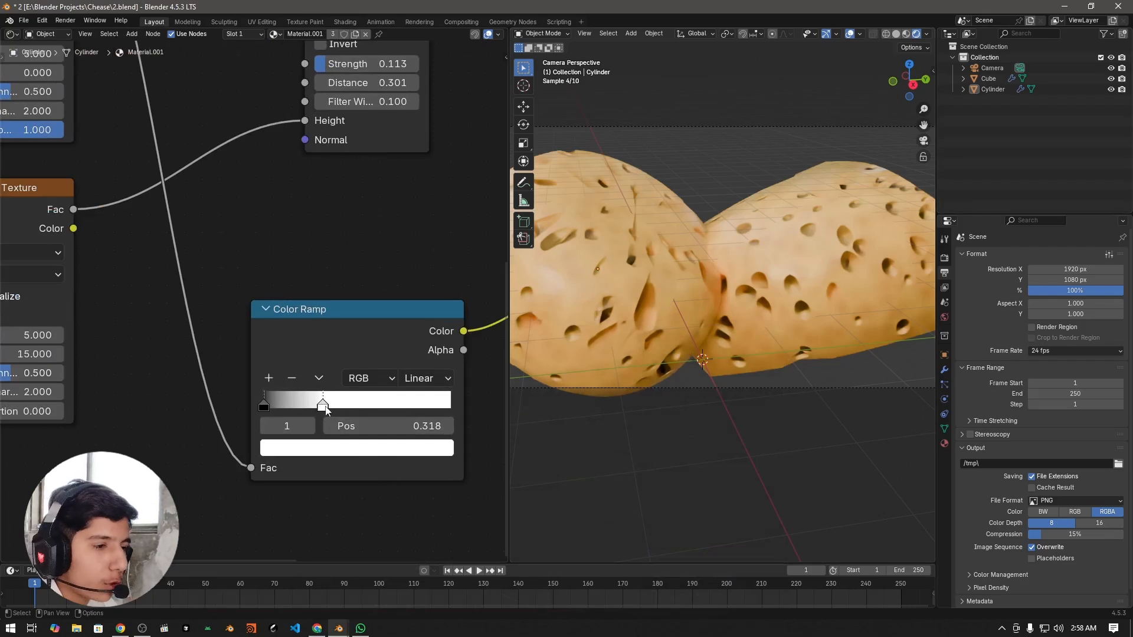
left_click_drag(326, 409, 332, 411)
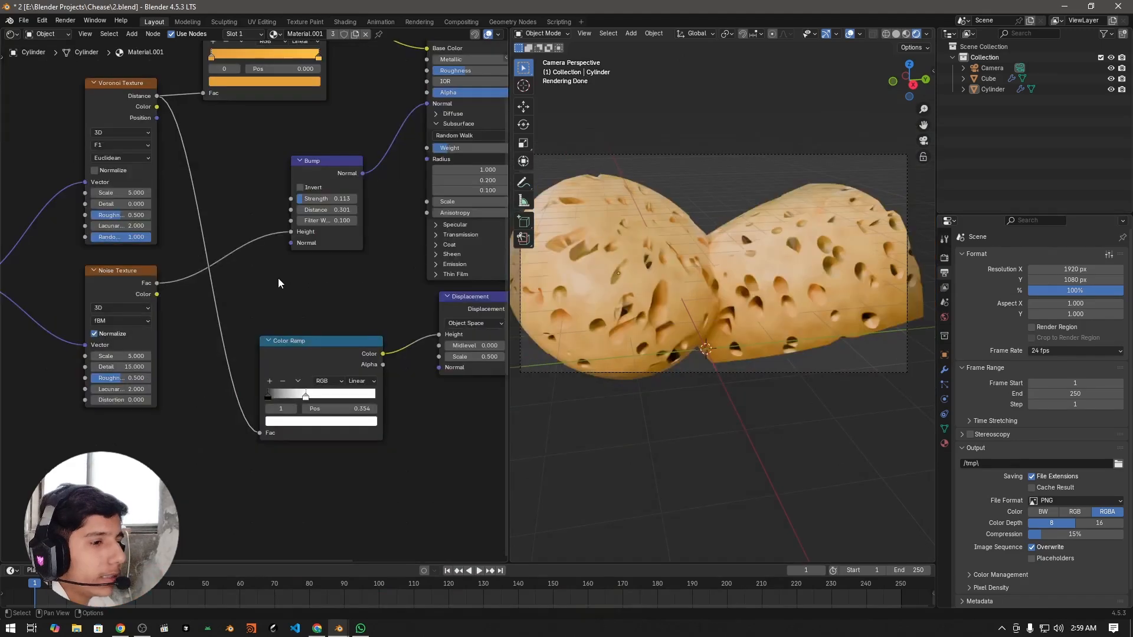
- Set the Scale of the Voronoi Texture node to 4.2
middle_click_drag(228, 258, 431, 401)
middle_click_drag(476, 308, 370, 241)
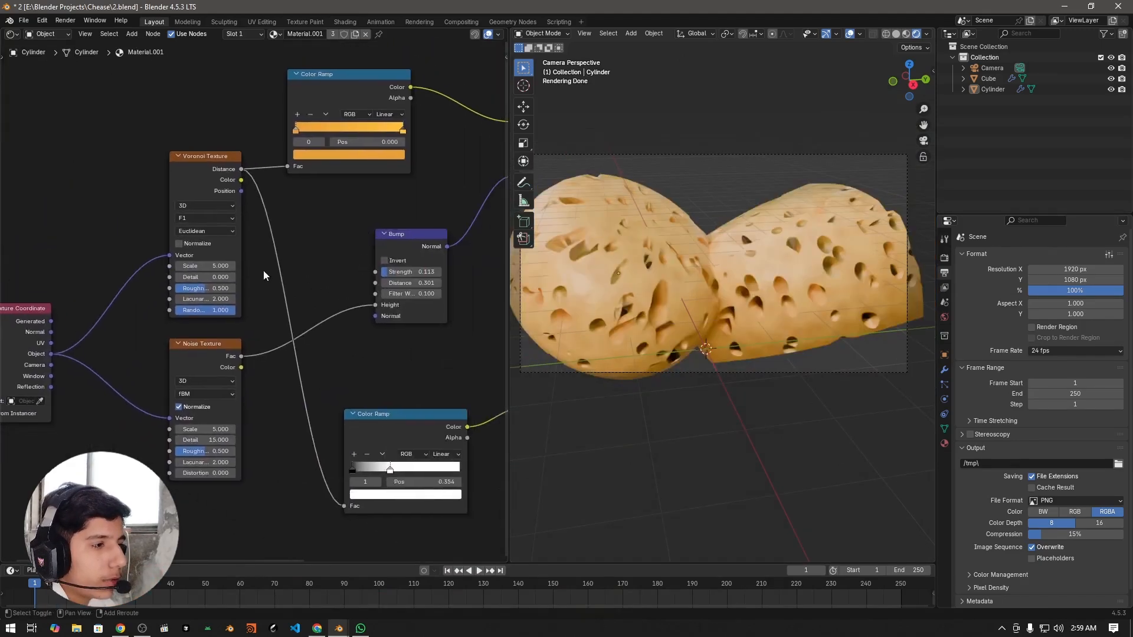
middle_click_drag(263, 274, 309, 440)
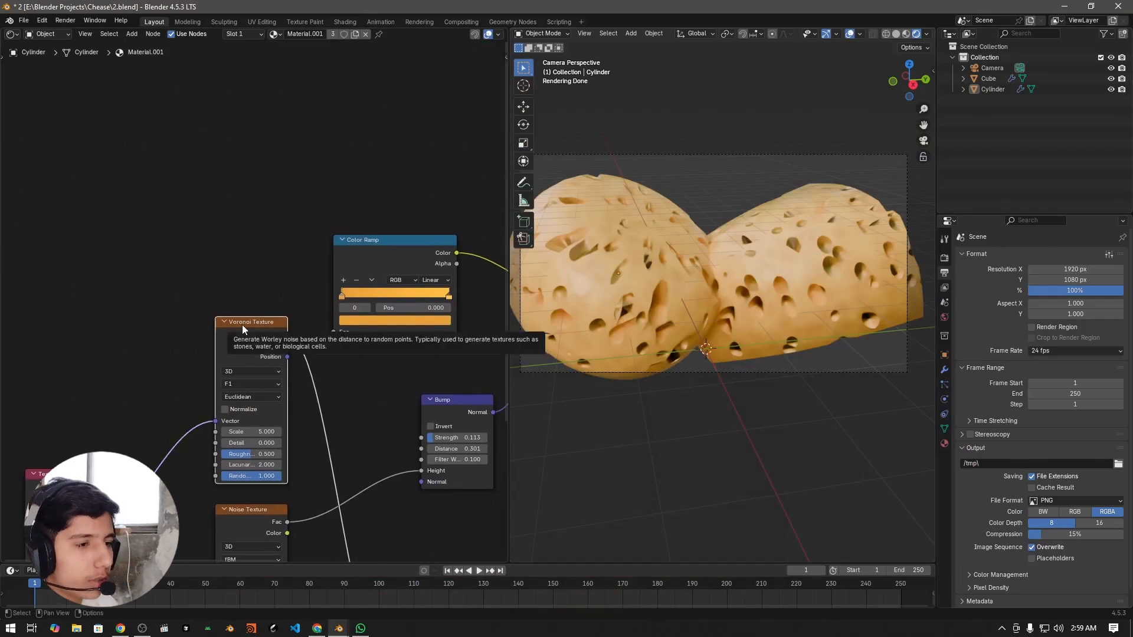
key("KP_Decimal")
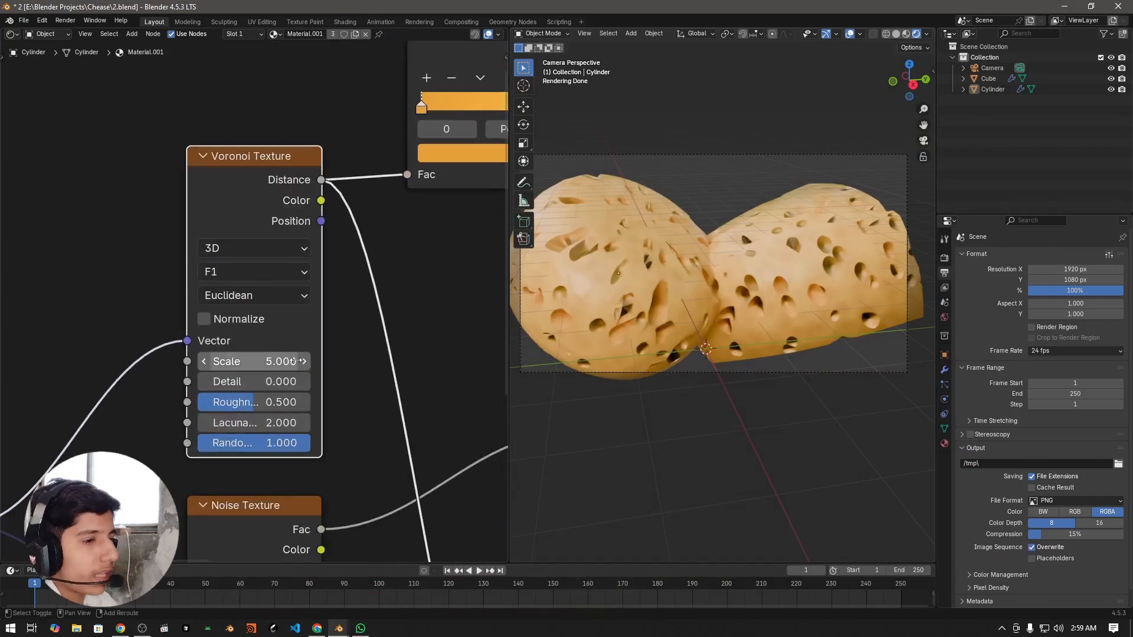
left_click_drag(295, 362, 346, 363)
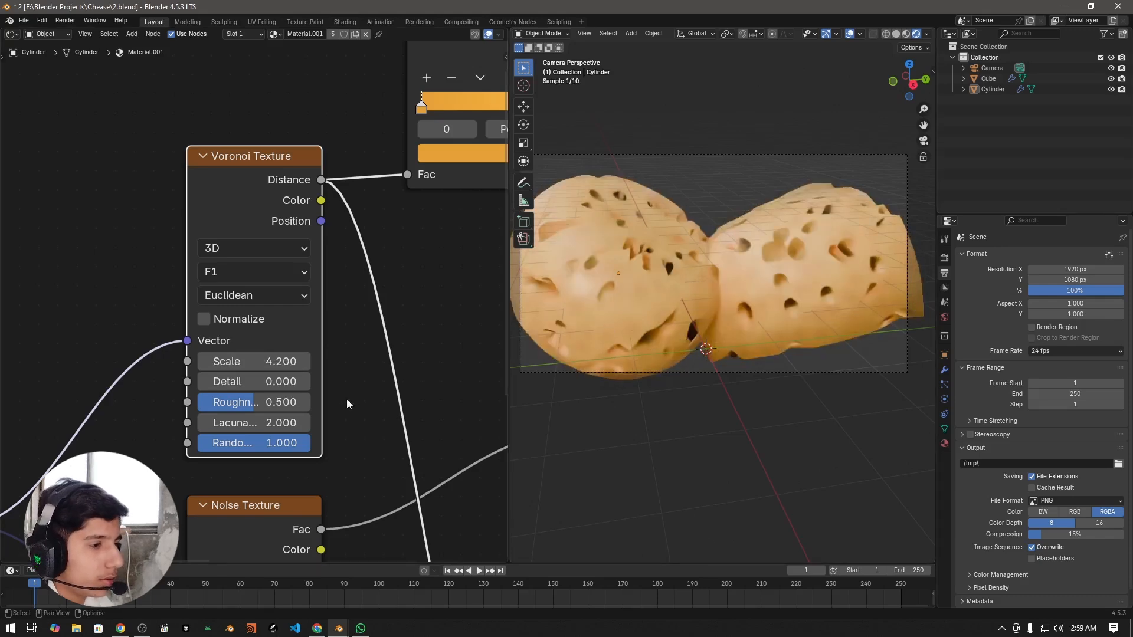
- Try a Scale of 0.3 on the Displacement node
scroll(382, 344, "down", 1)
scroll(382, 345, "down", 4)
middle_click_drag(366, 395, 193, 252)
scroll(194, 252, "down", 4)
middle_click_drag(475, 471, 294, 354)
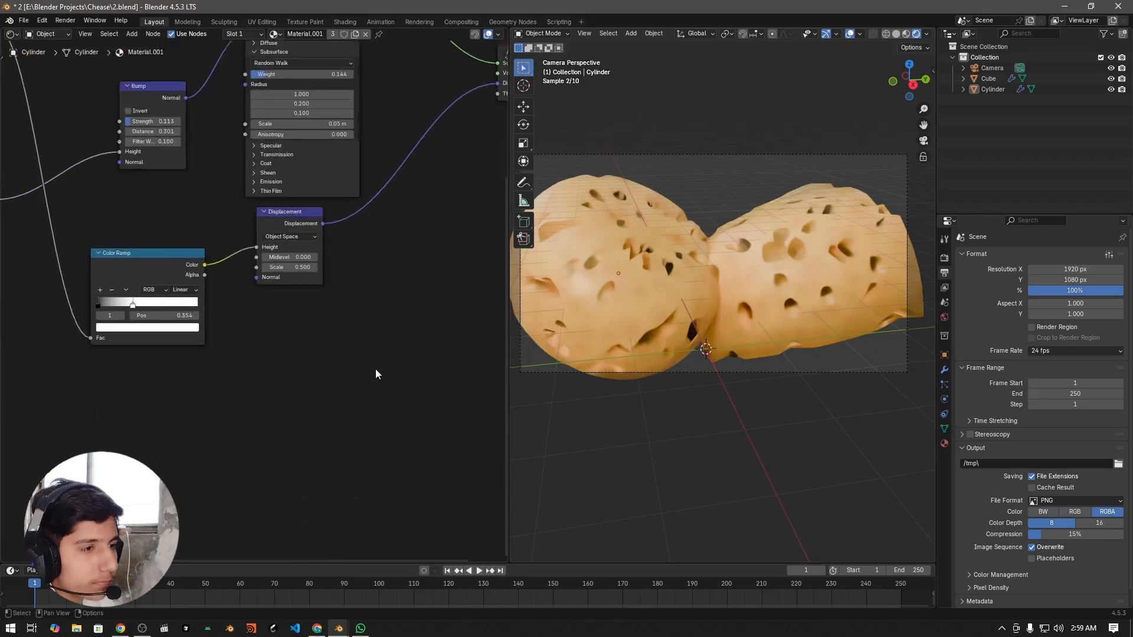
scroll(368, 301, "up", 2)
middle_click_drag(365, 300, 386, 442)
scroll(386, 442, "up", 3)
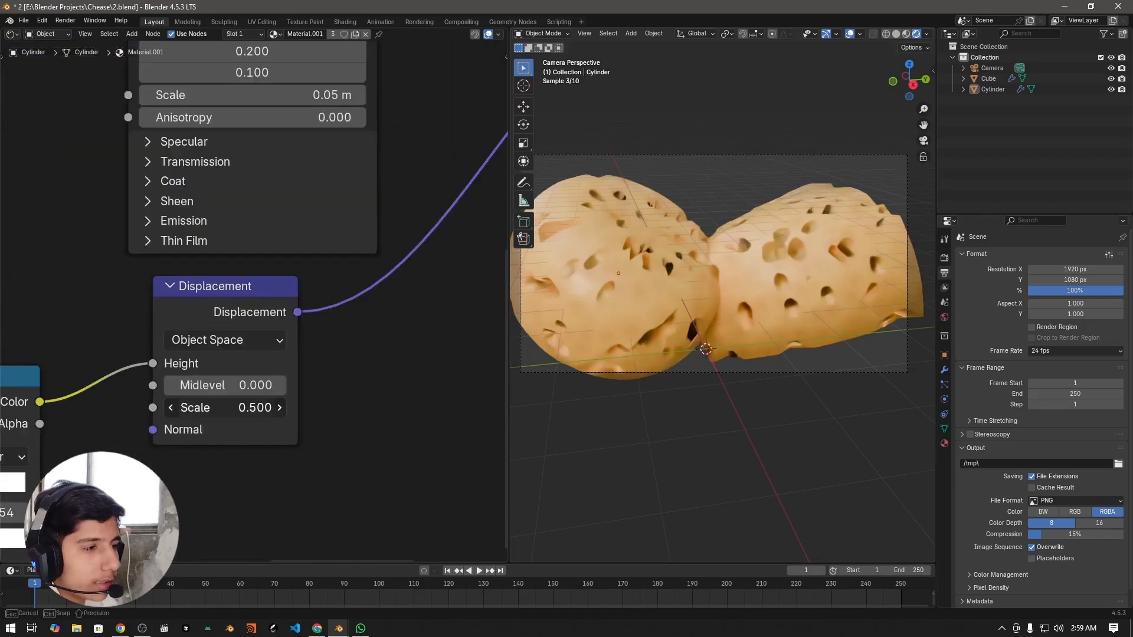
mouse_move(253, 407)
left_mouse_down()
mouse_move(206, 407)
mouse_move(244, 407)
mouse_move(225, 407)
mouse_move(235, 407)
left_mouse_up()
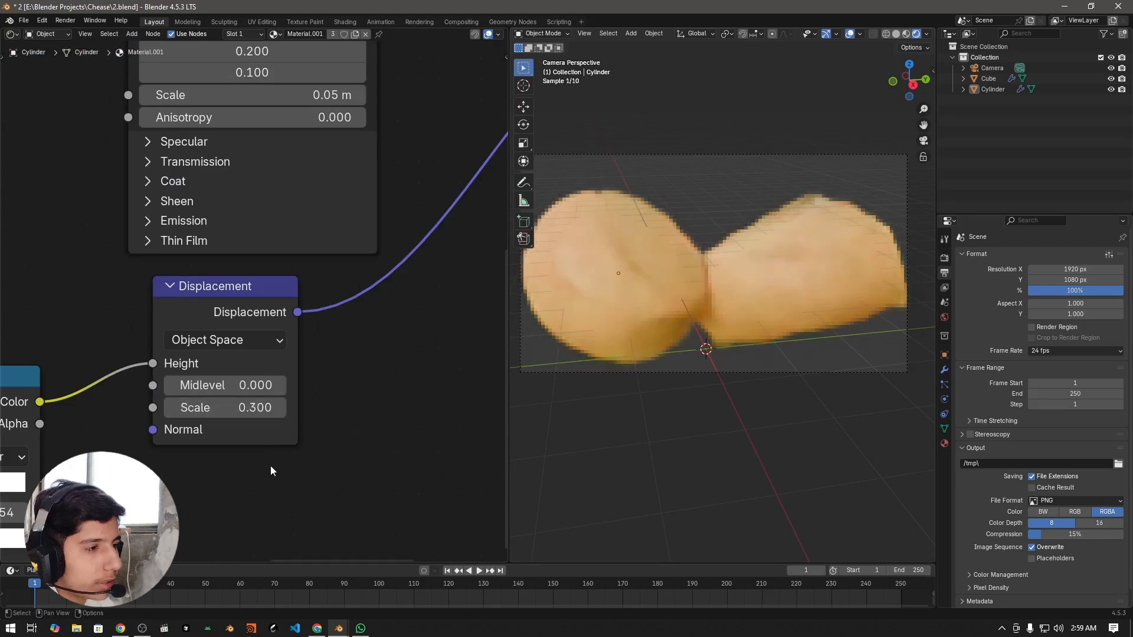
- Return the Displacement node's Scale to 0.5
left_click(285, 410)
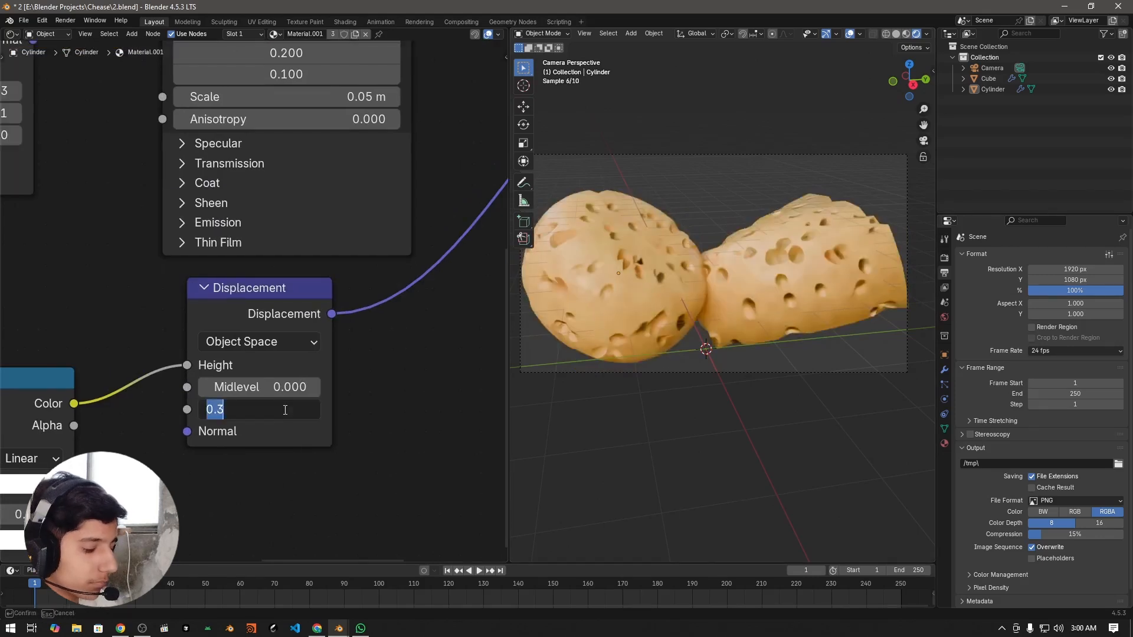
type(".5")
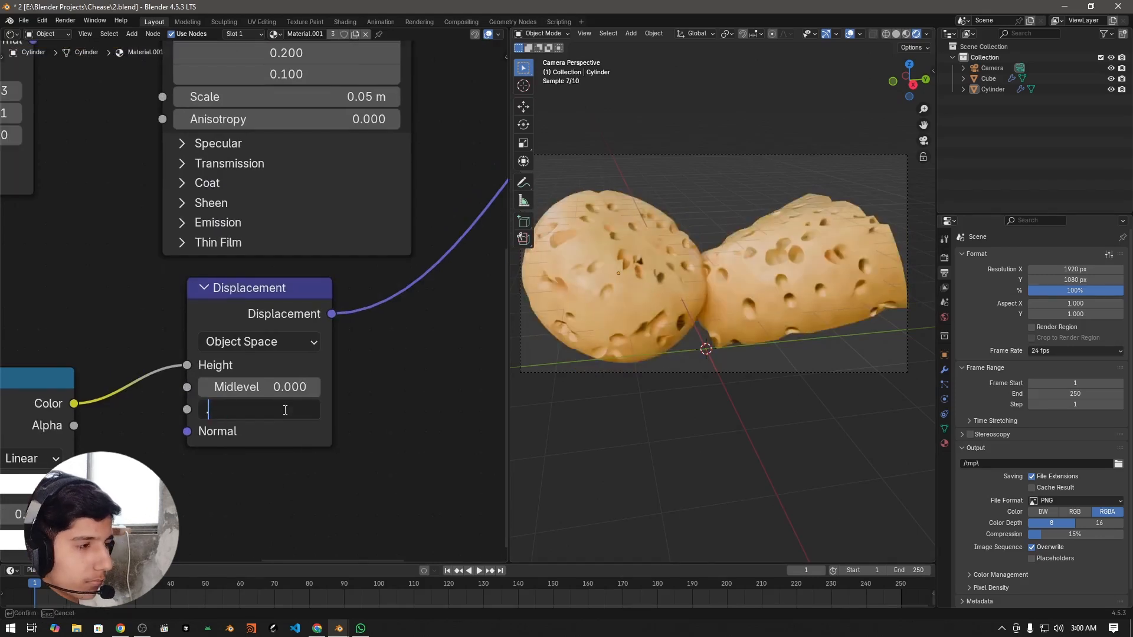
key("Return")
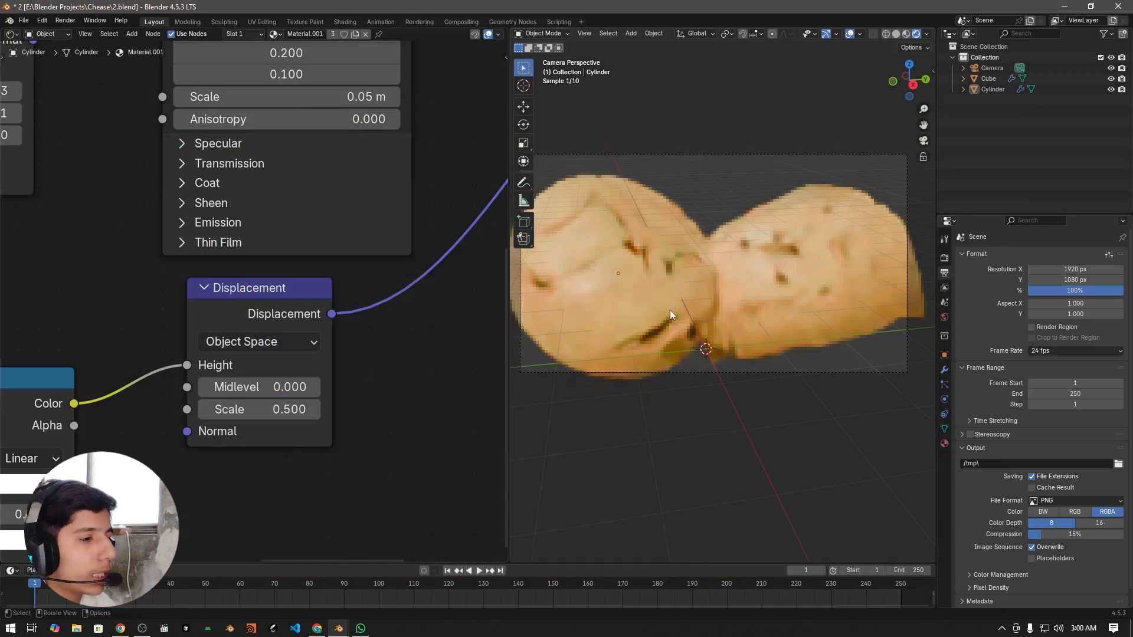
key("ctrl+b")
left_click_drag(588, 178, 840, 309)
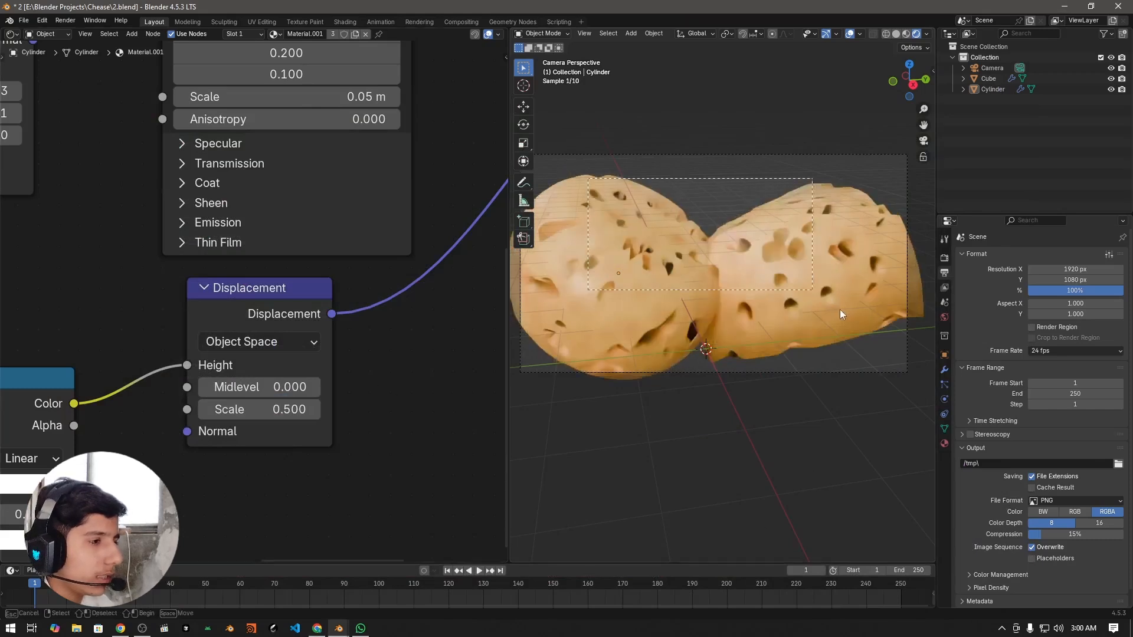
key("Escape")
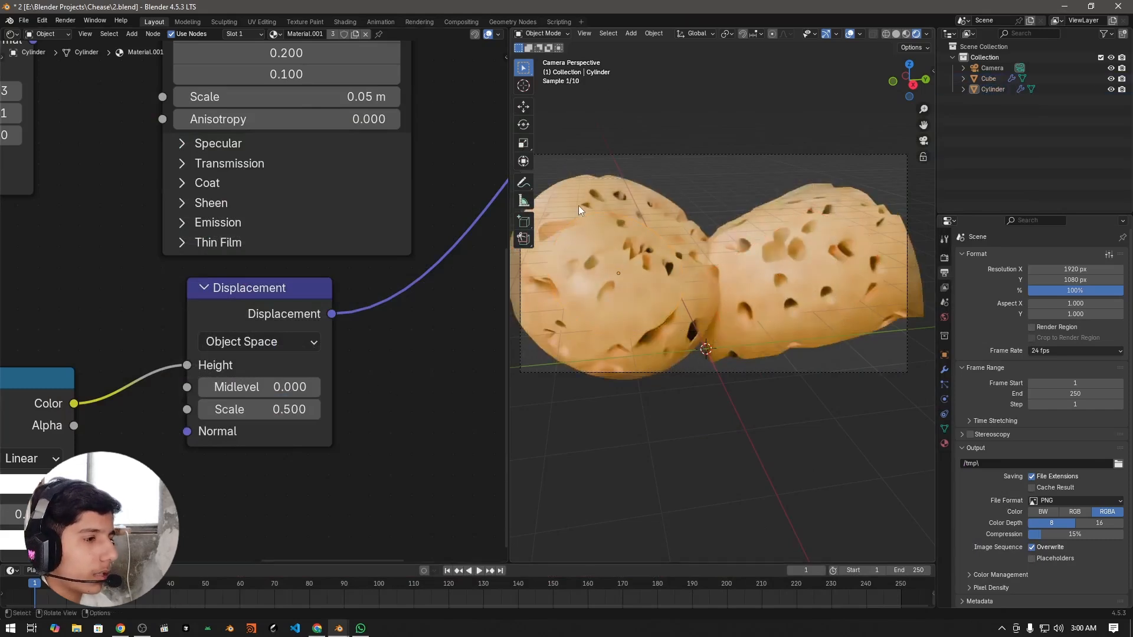
- Set the Displacement node's Midlevel to 0.870, leaving its other values as they are
middle_click_drag(388, 430, 383, 366)
scroll(382, 367, "up", 2)
mouse_move(288, 336)
left_mouse_down()
mouse_move(406, 336)
mouse_move(287, 336)
left_mouse_up()
left_click(287, 337)
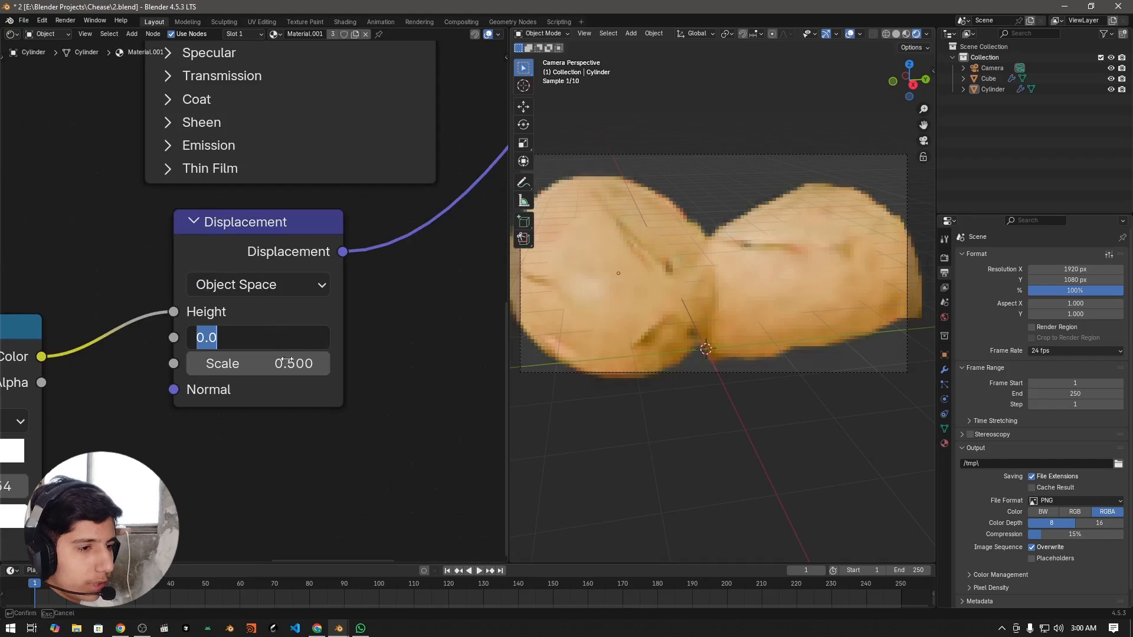
left_click(285, 360)
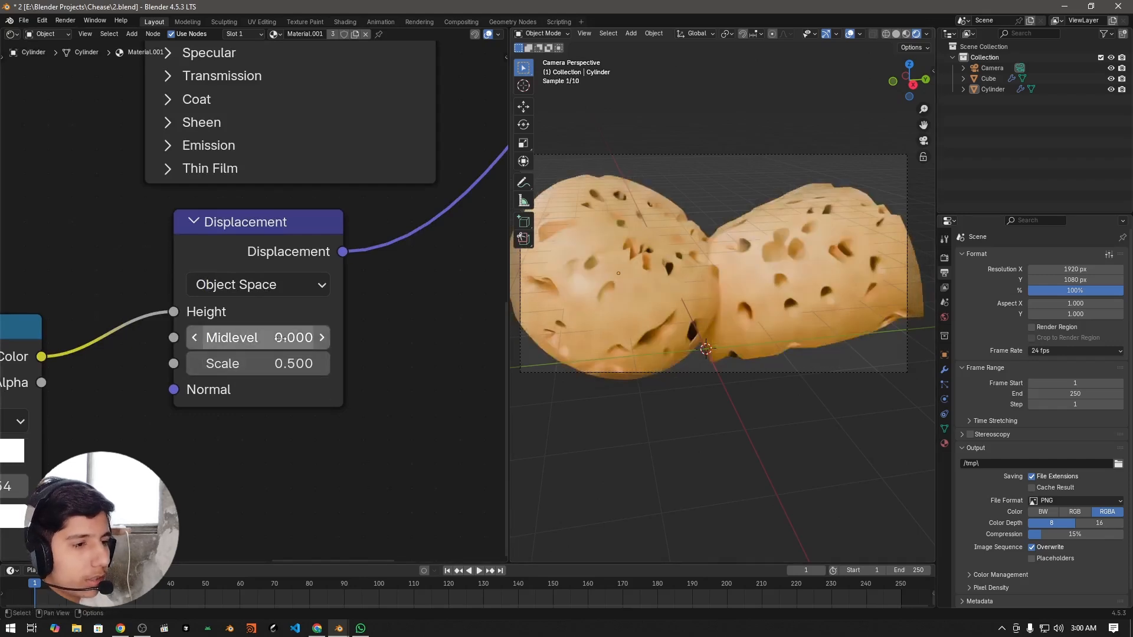
left_click_drag(200, 345, 272, 337)
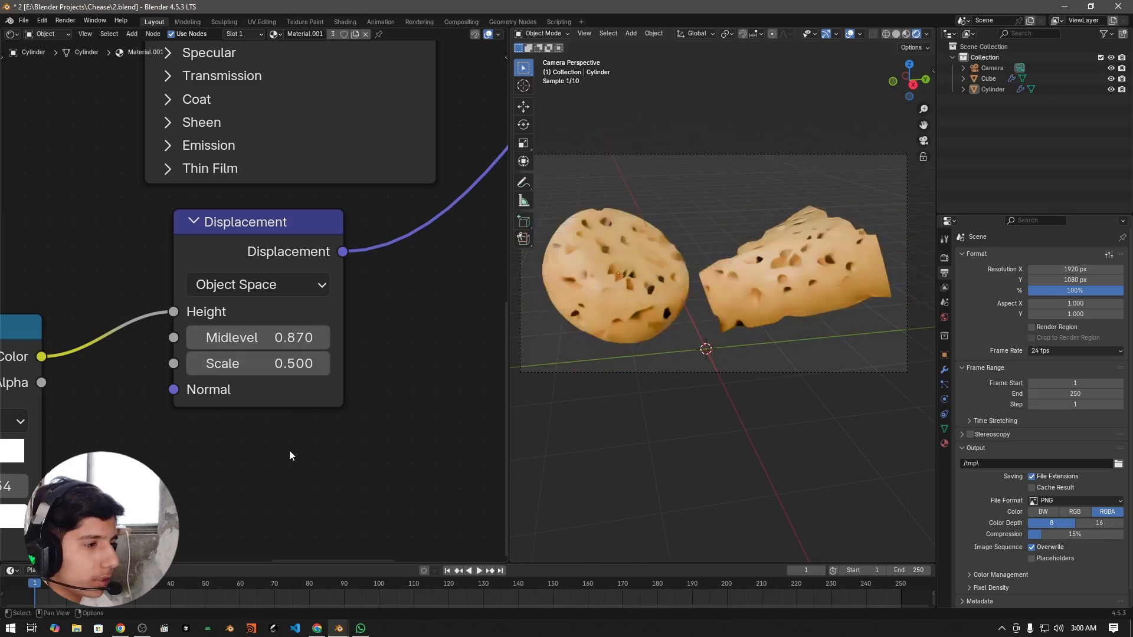
- Adjust the white stop of the Color Ramp feeding the displacement to position 0.195
scroll(289, 451, "down", 4)
middle_click_drag(205, 405, 455, 423)
scroll(455, 422, "up", 2)
middle_click_drag(389, 476, 408, 371)
scroll(282, 293, "up", 2)
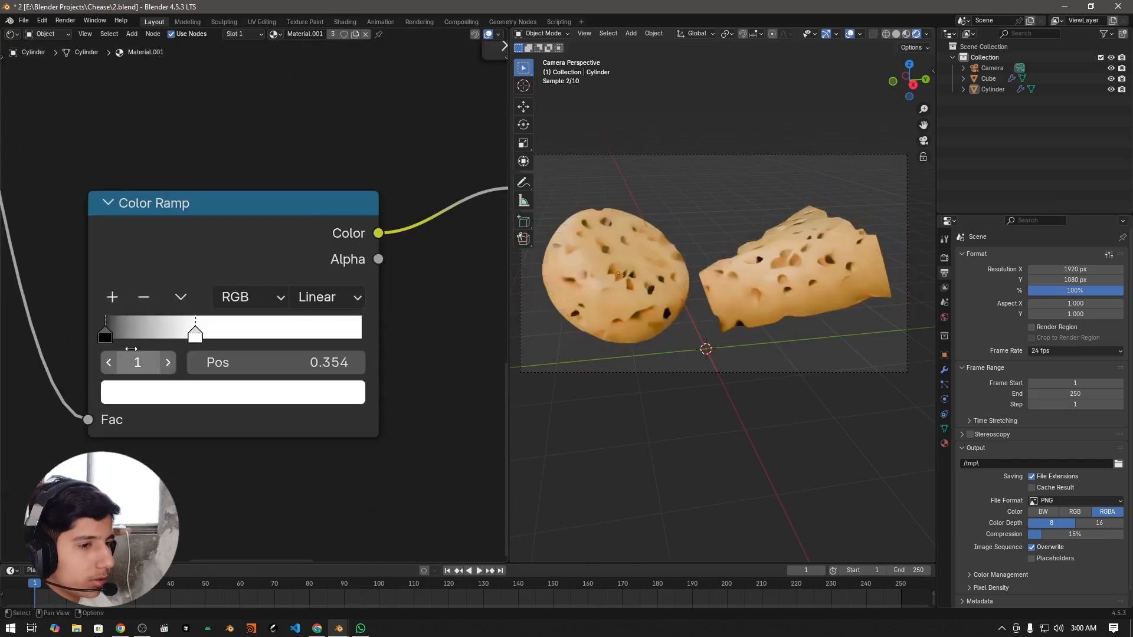
mouse_move(111, 341)
left_mouse_down()
mouse_move(125, 335)
mouse_move(103, 340)
left_mouse_up()
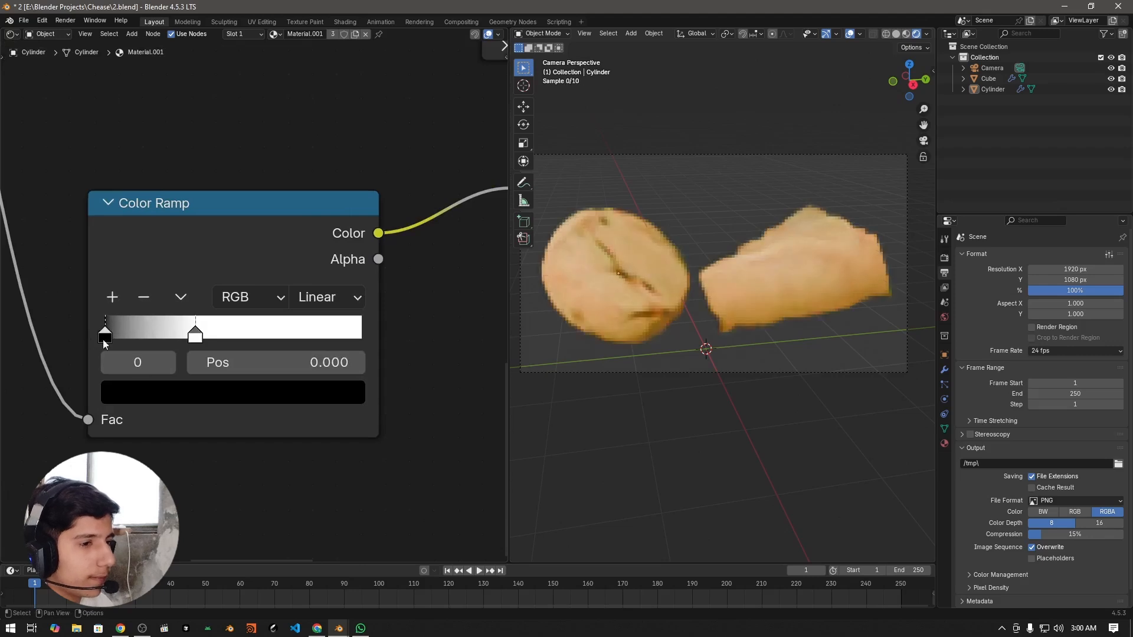
left_click_drag(195, 337, 154, 334)
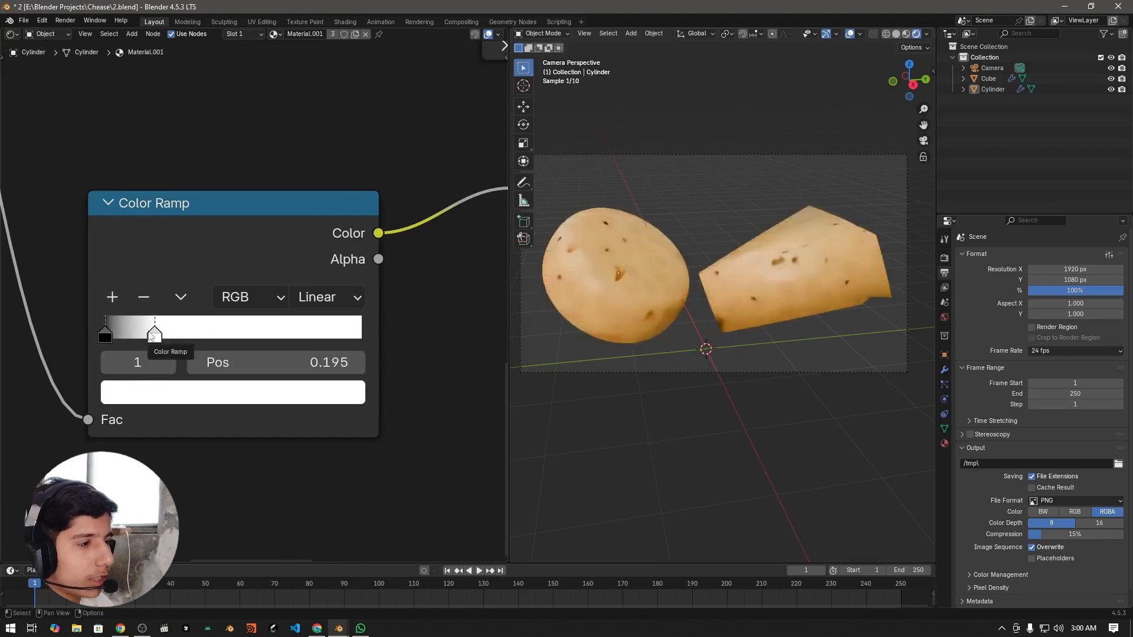
- Reposition the Voronoi Texture node slightly in the node graph, above the Noise Texture node
scroll(125, 329, "down", 6)
middle_click_drag(173, 258, 263, 398)
scroll(263, 398, "down", 6)
left_click(119, 145)
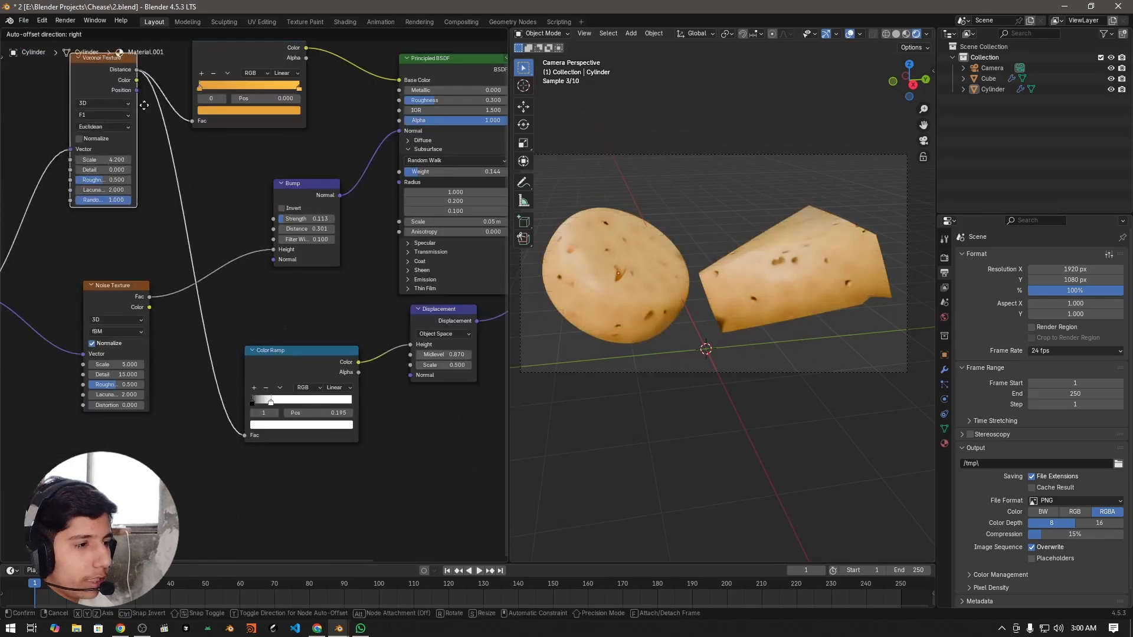
mouse_move(439, 319)
left_mouse_down()
mouse_move(409, 305)
mouse_move(440, 319)
left_mouse_up()
- Shift the displacement Color Ramp's white stop slightly farther from the black stop
scroll(413, 448, "up", 8)
middle_click_drag(452, 547, 287, 316)
scroll(287, 316, "up", 2)
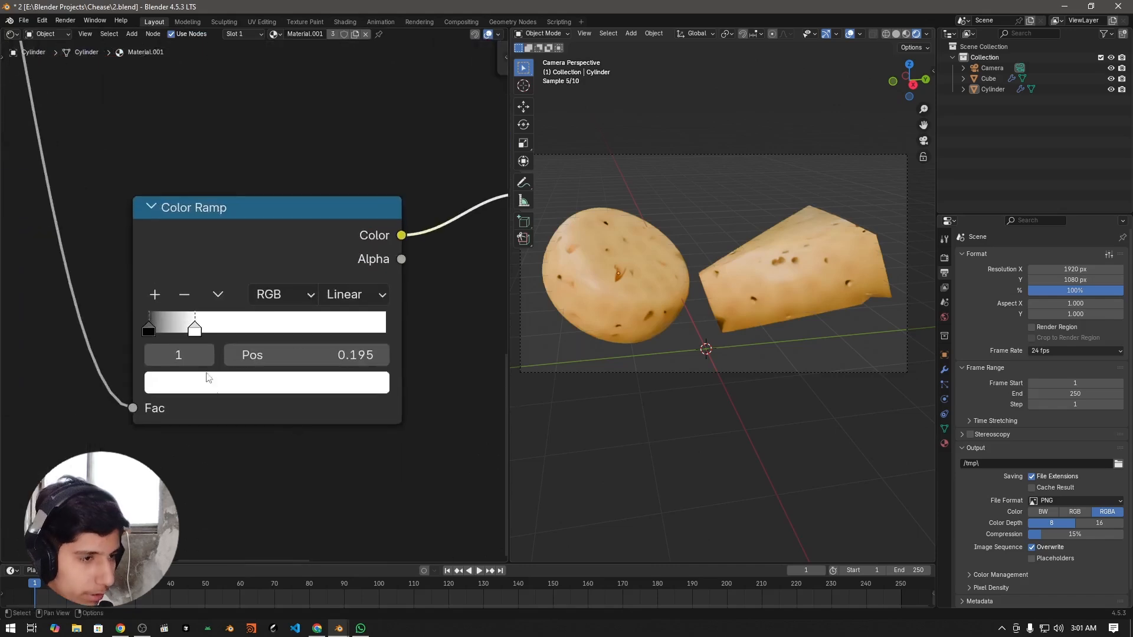
left_click_drag(195, 336, 208, 337)
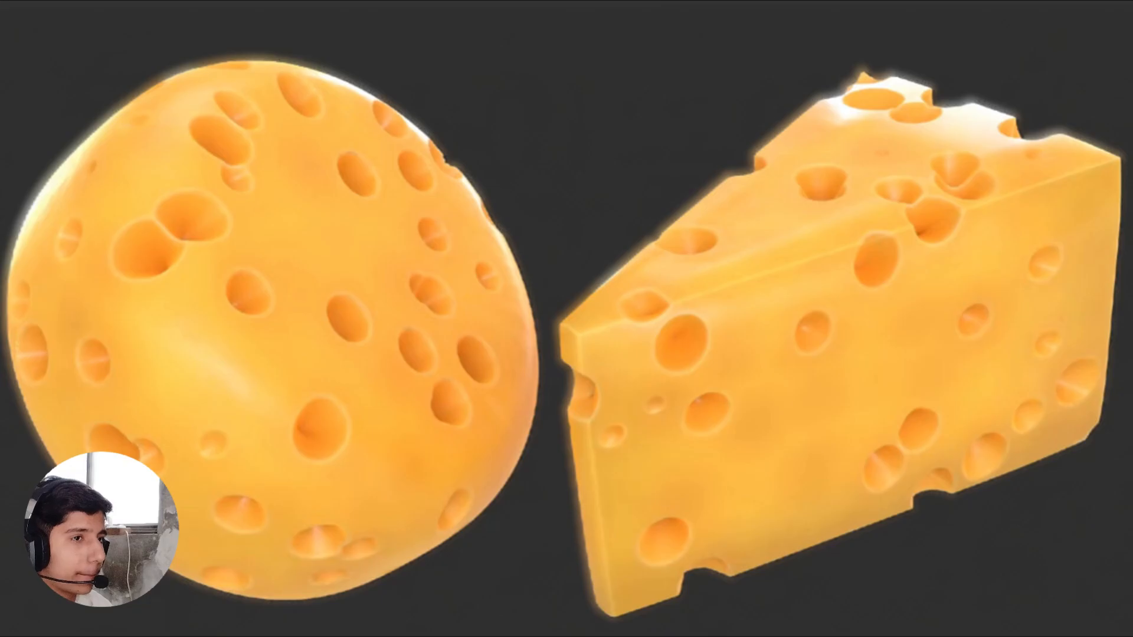